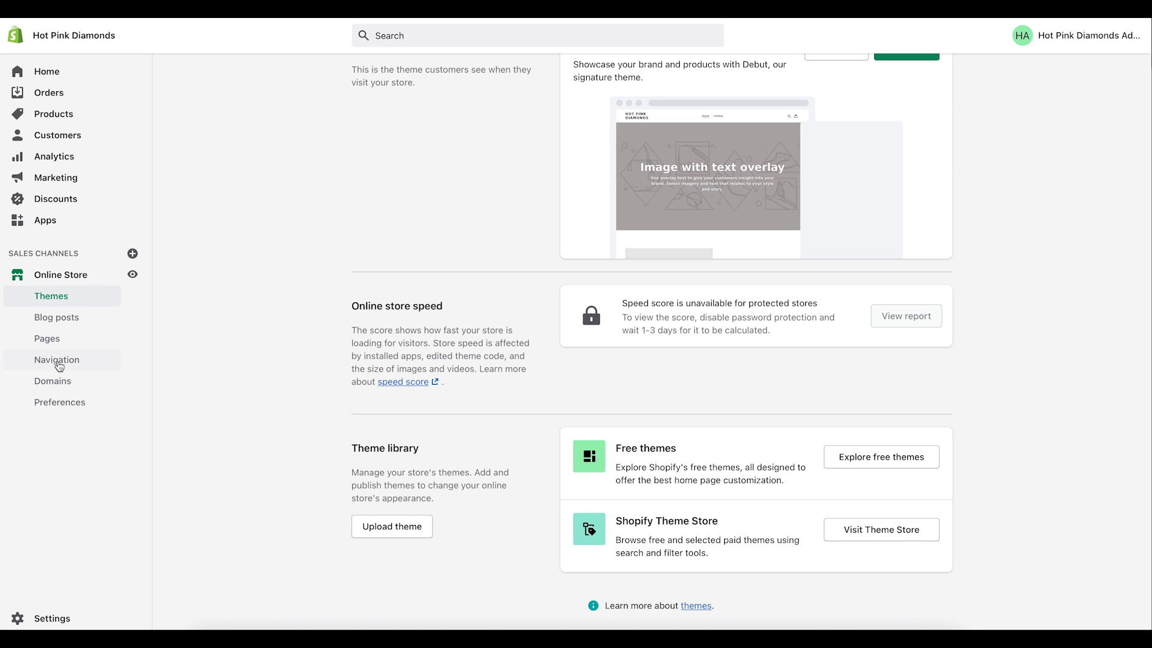
Step: Open the store's Pages list under Online Store
left_click(52, 341)
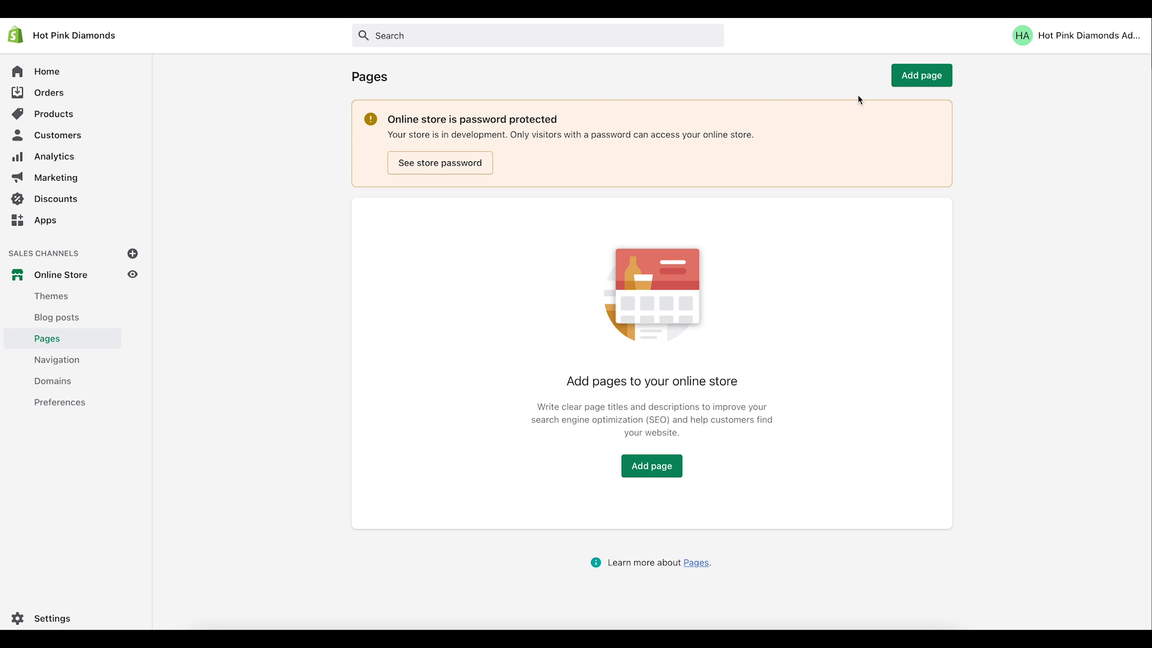
Step: Create and save a new page titled 'About Us'
left_click(912, 80)
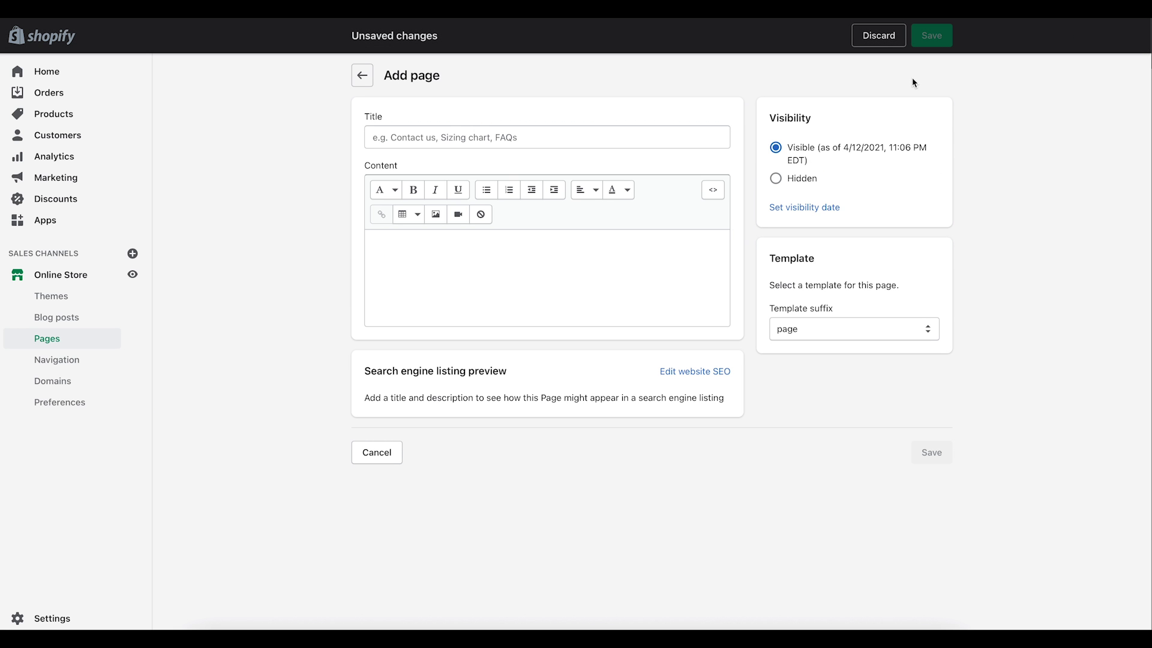
left_click(445, 135)
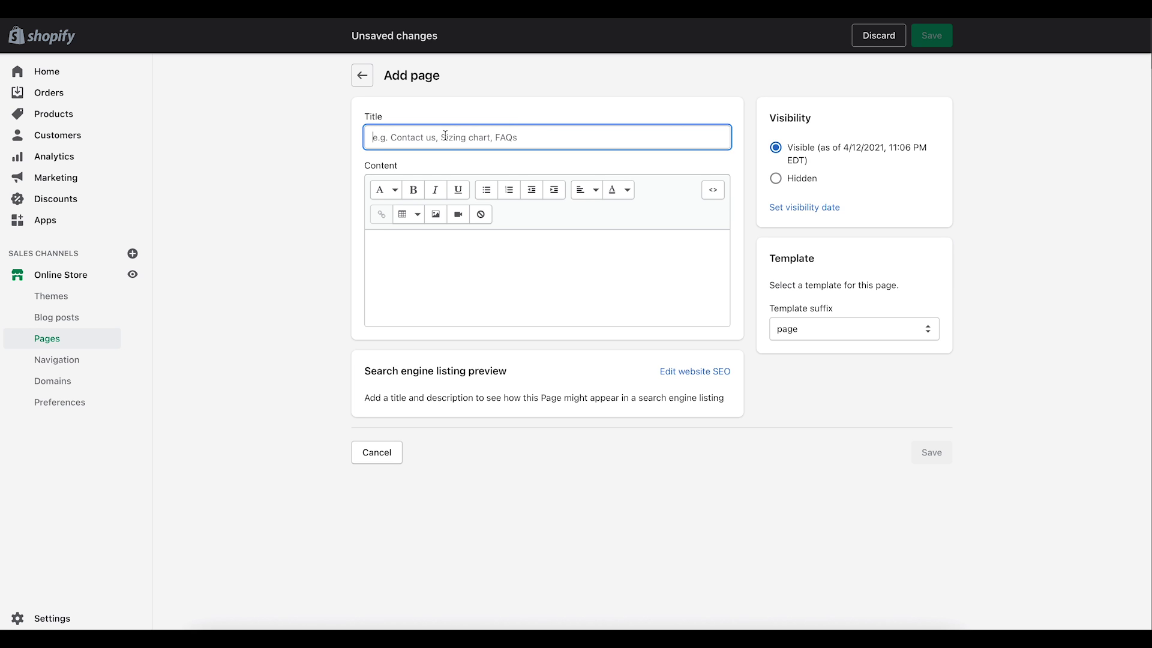
type("Abou")
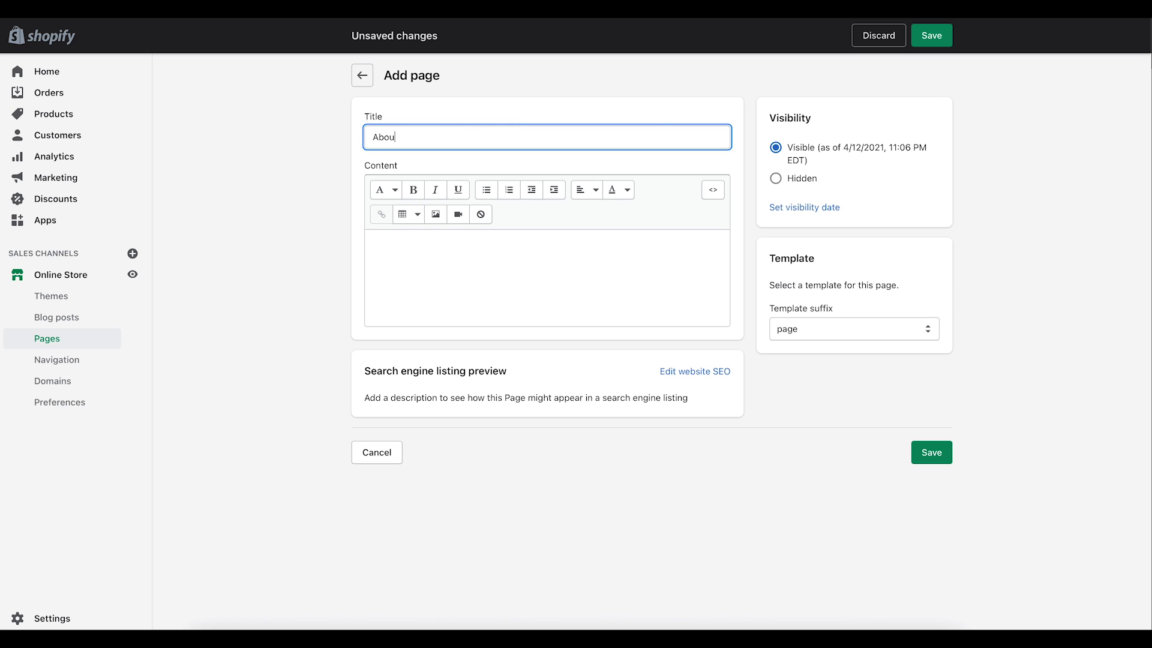
type("t Us")
left_click(645, 252)
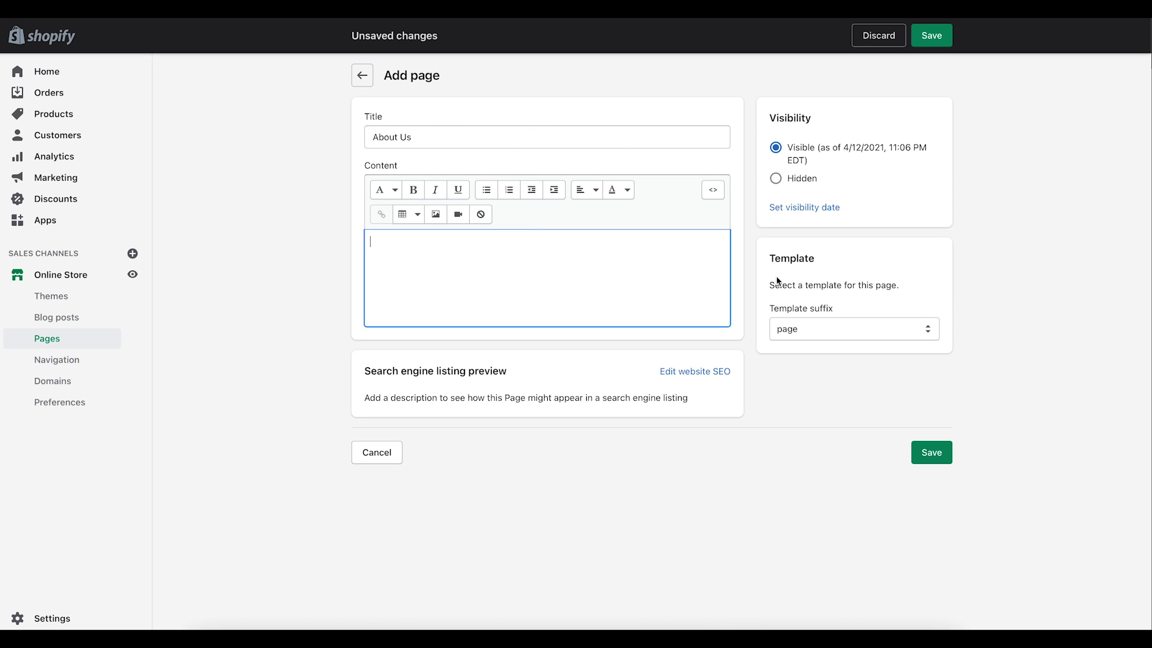
left_click(926, 459)
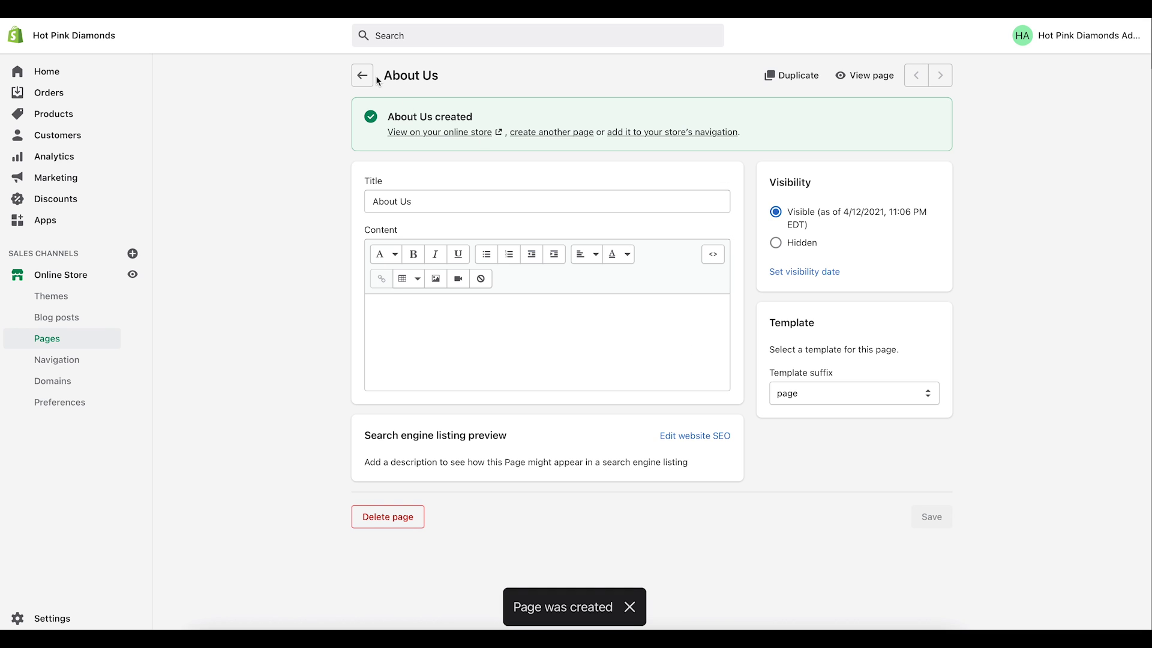
Step: Start a second new page titled 'FAQ's'
left_click(363, 76)
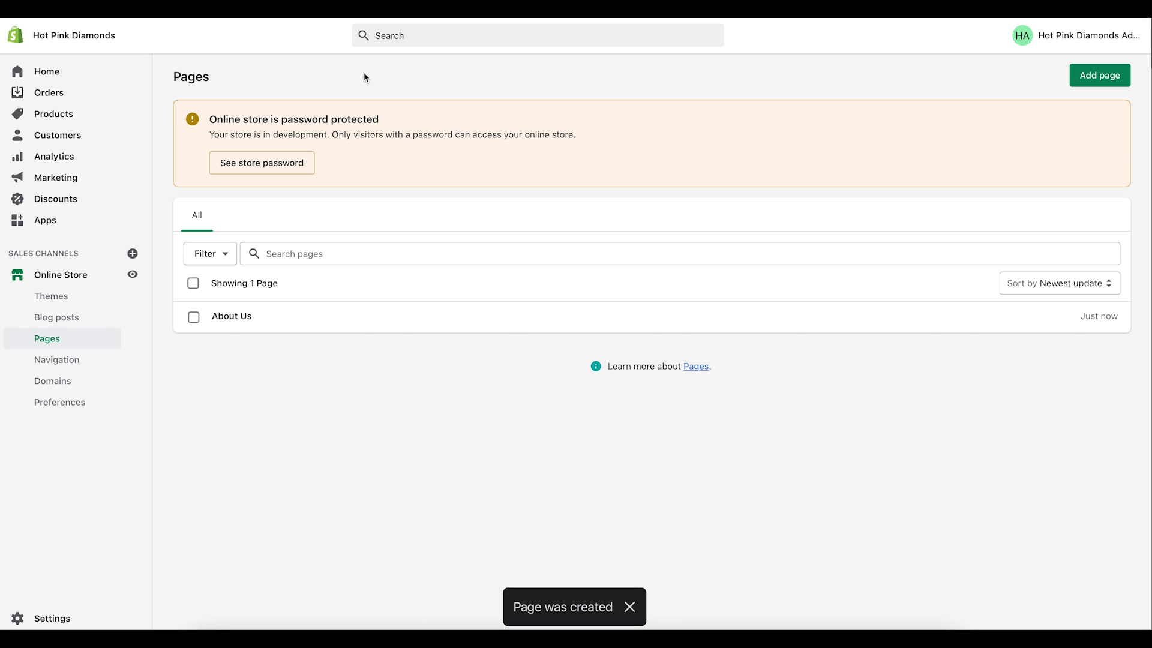
left_click(1111, 78)
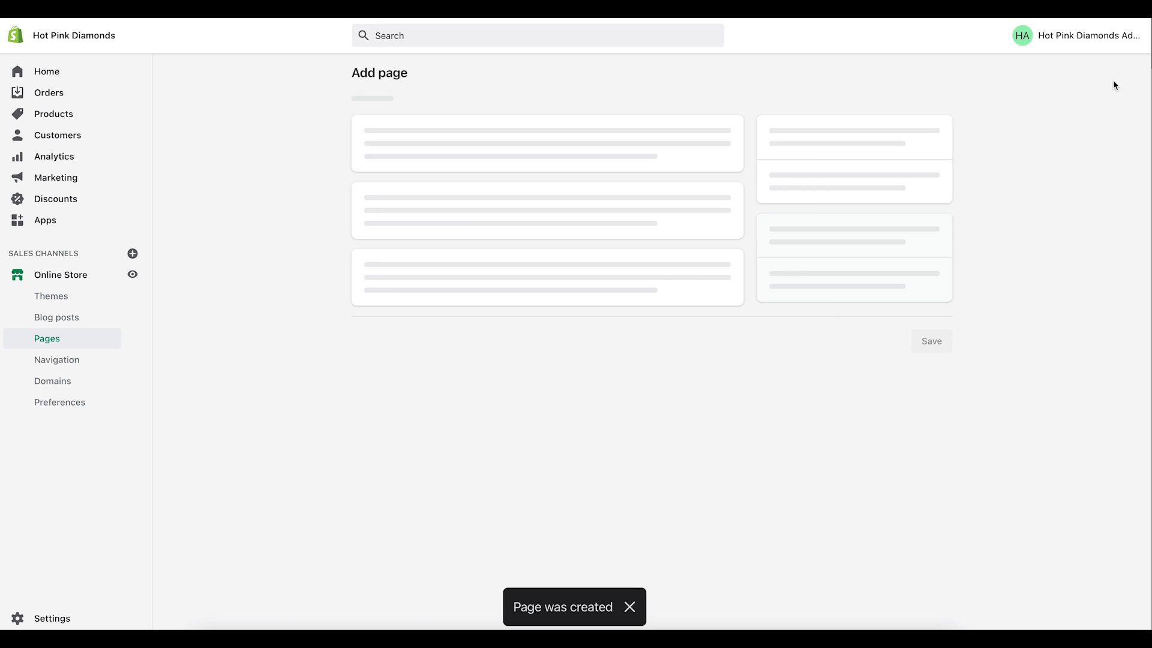
left_click(610, 139)
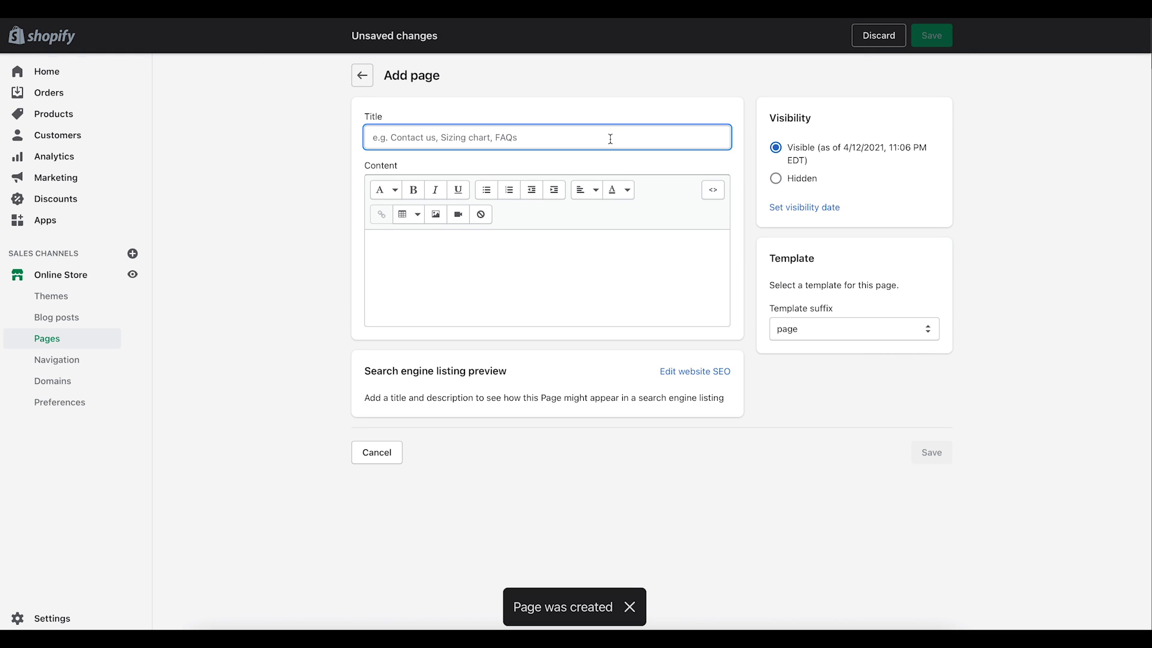
type("FAQ's")
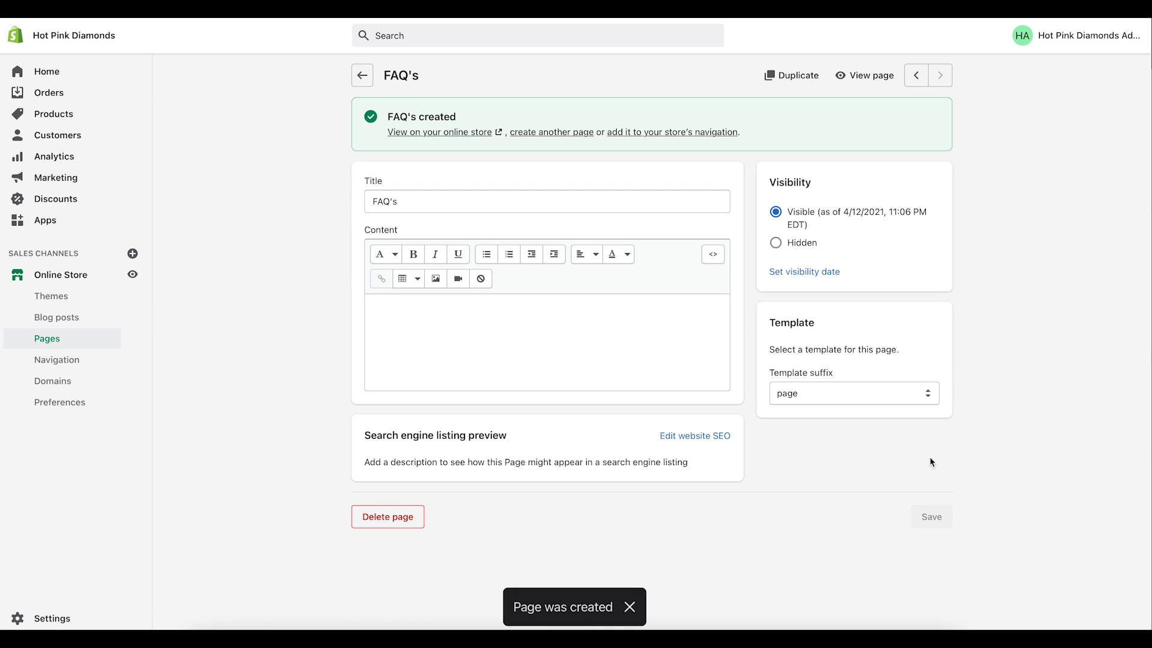
Step: Add and save a 'Contact Us' page that uses the page.contact template
left_click(368, 78)
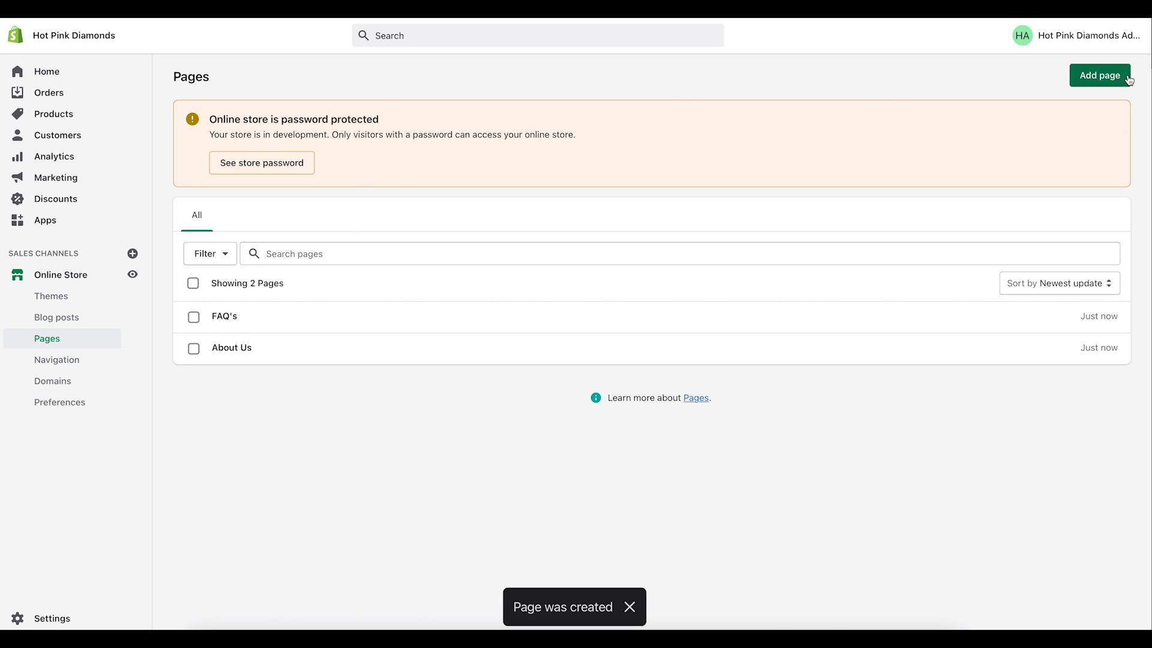
left_click(1123, 75)
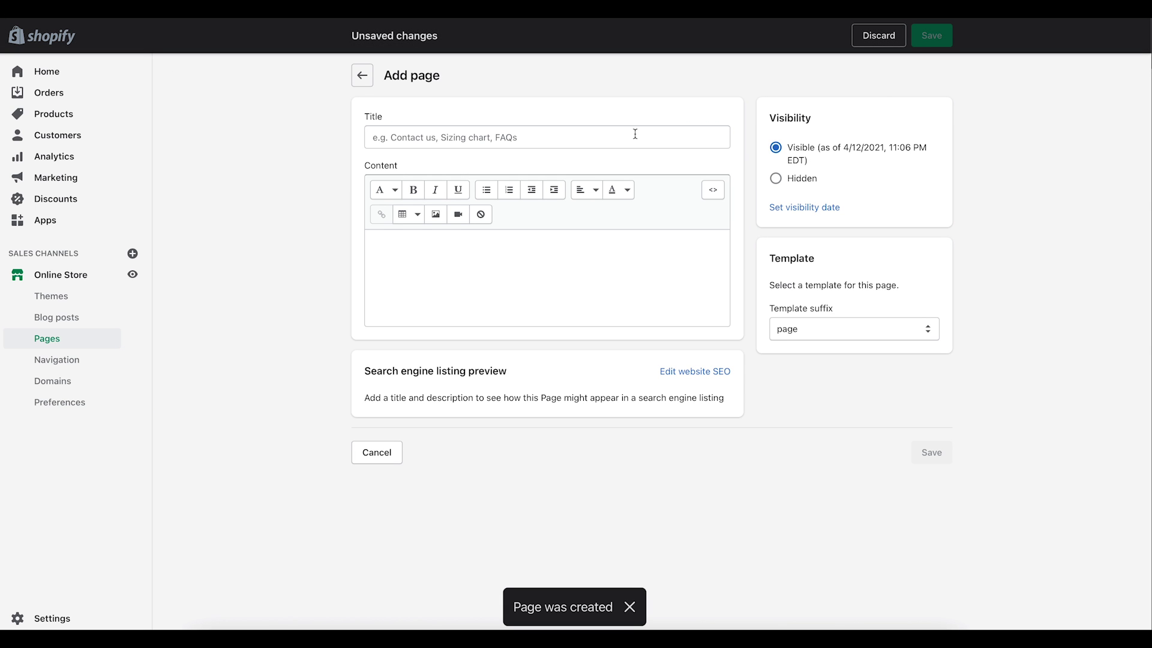
left_click(506, 142)
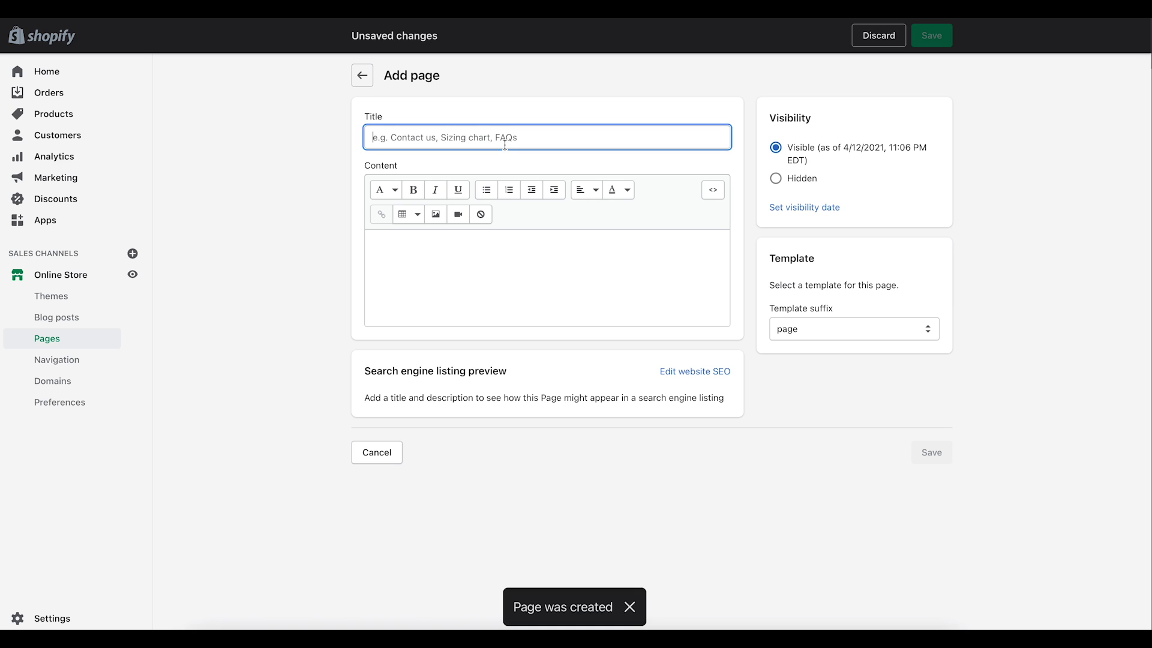
type("Contac")
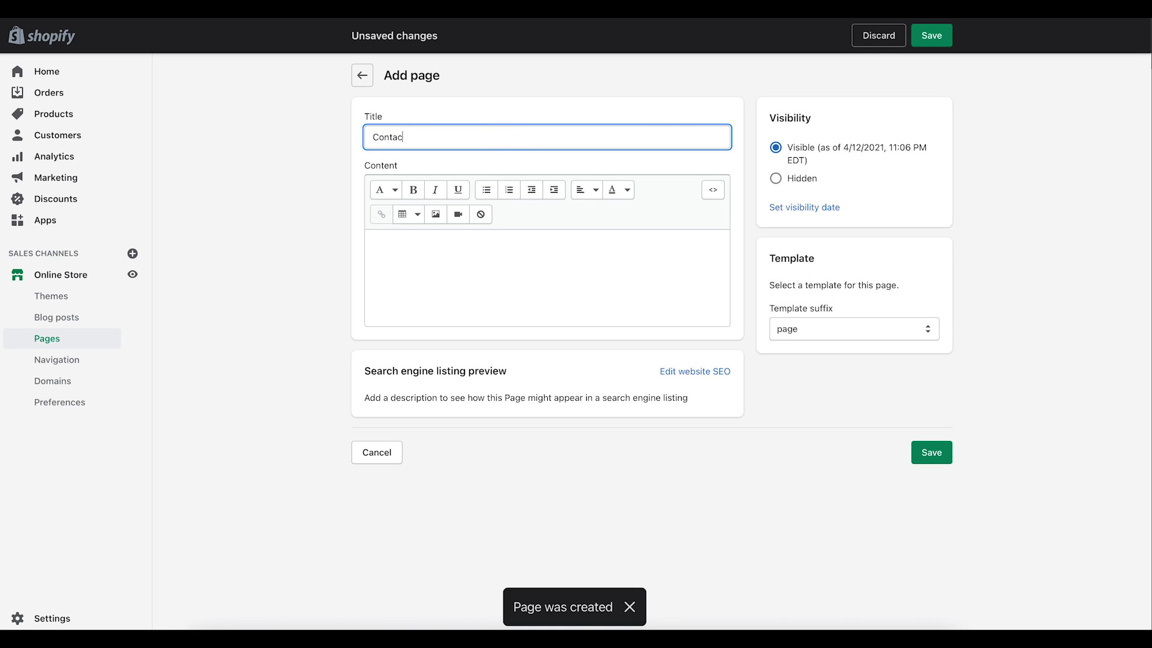
type("t Us")
left_click(803, 334)
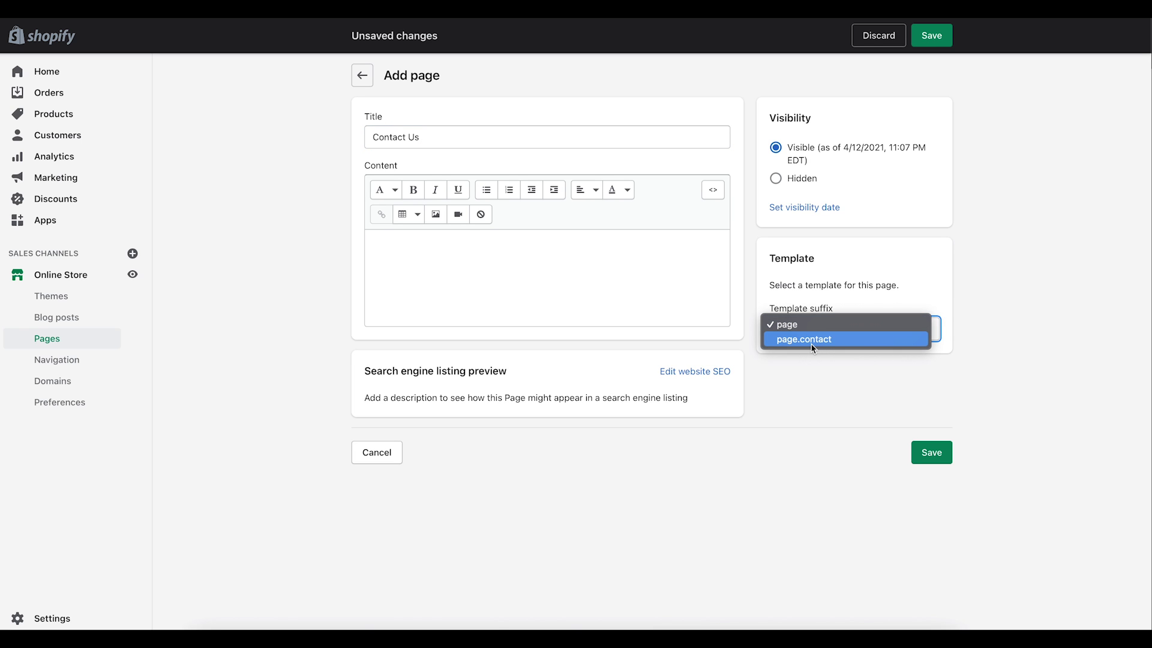
left_click(814, 340)
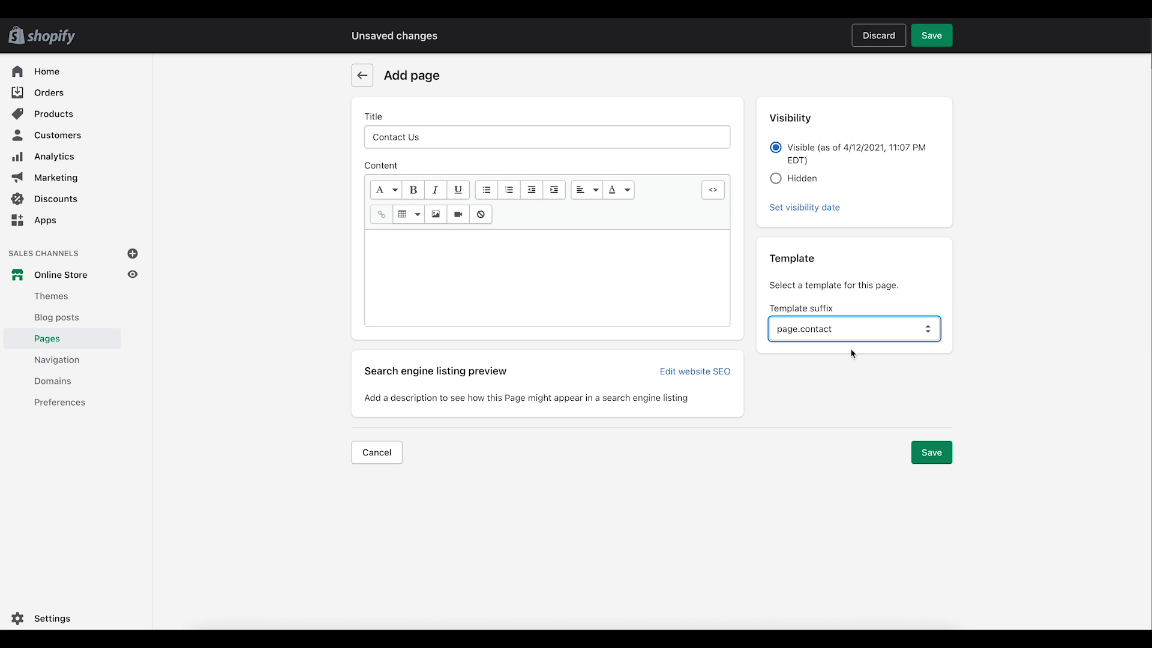
left_click(931, 454)
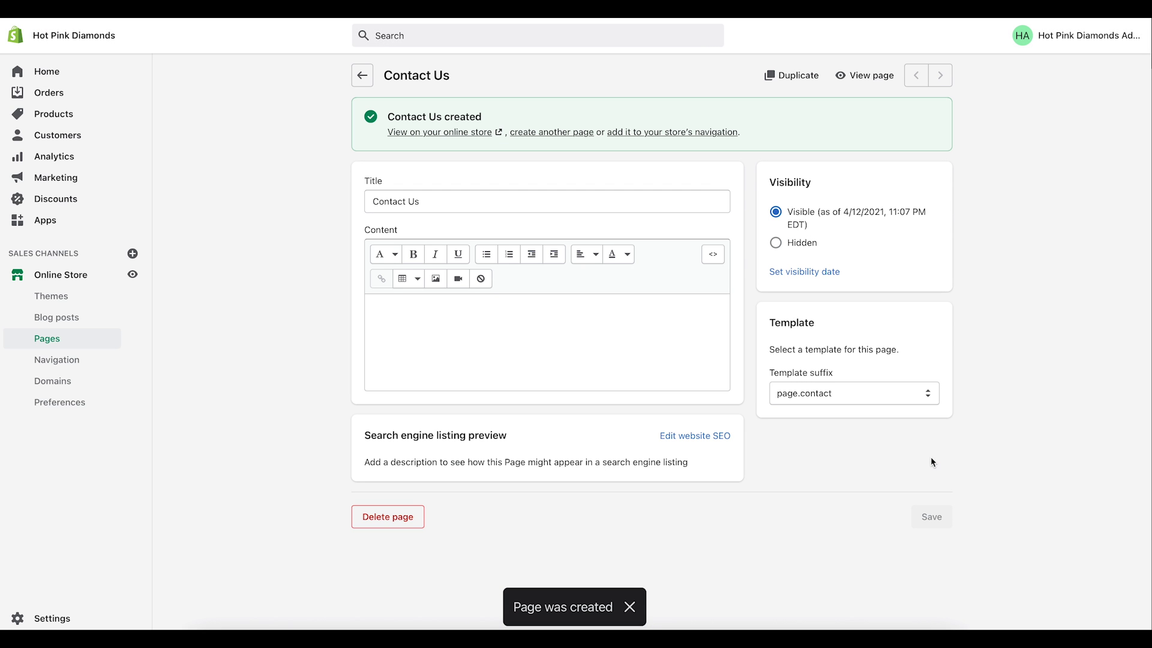
Step: Preview the Contact Us page on the storefront, recheck its template, then return to Pages
left_click(863, 78)
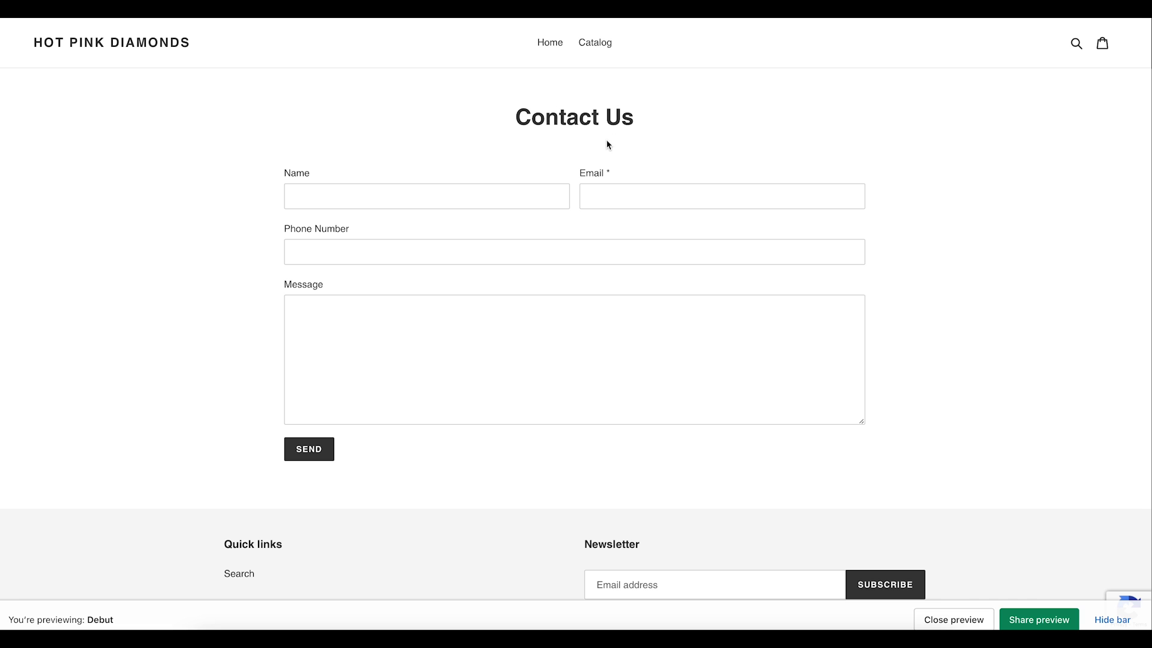
left_click(1013, 20)
left_click(810, 395)
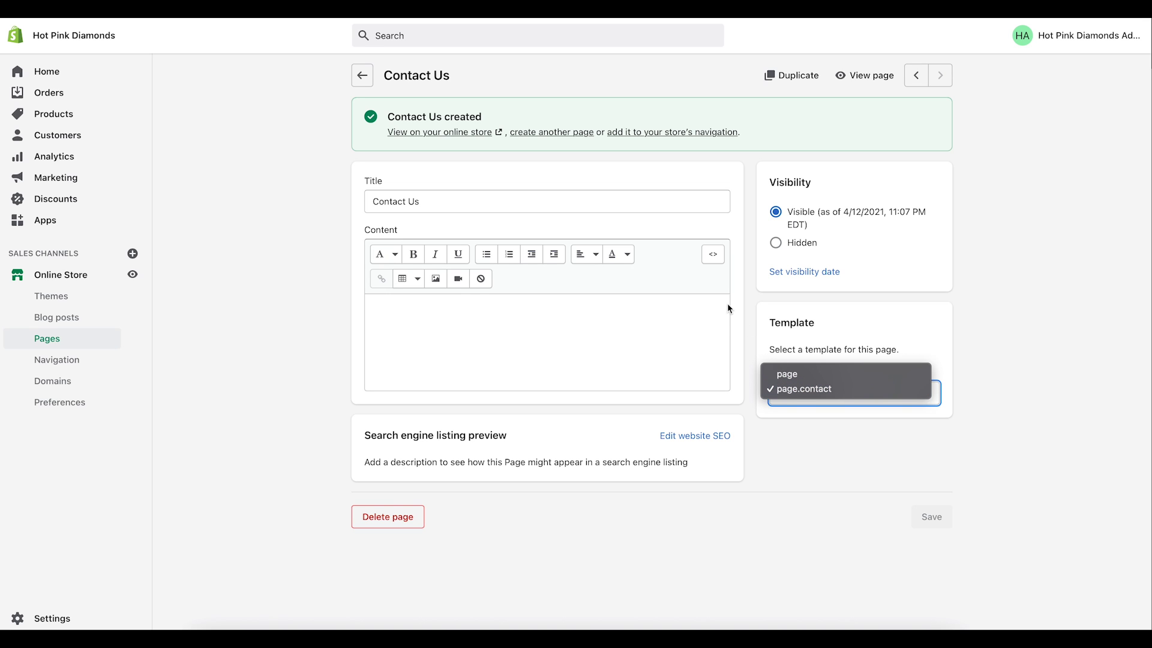
left_click(366, 81)
left_click(365, 81)
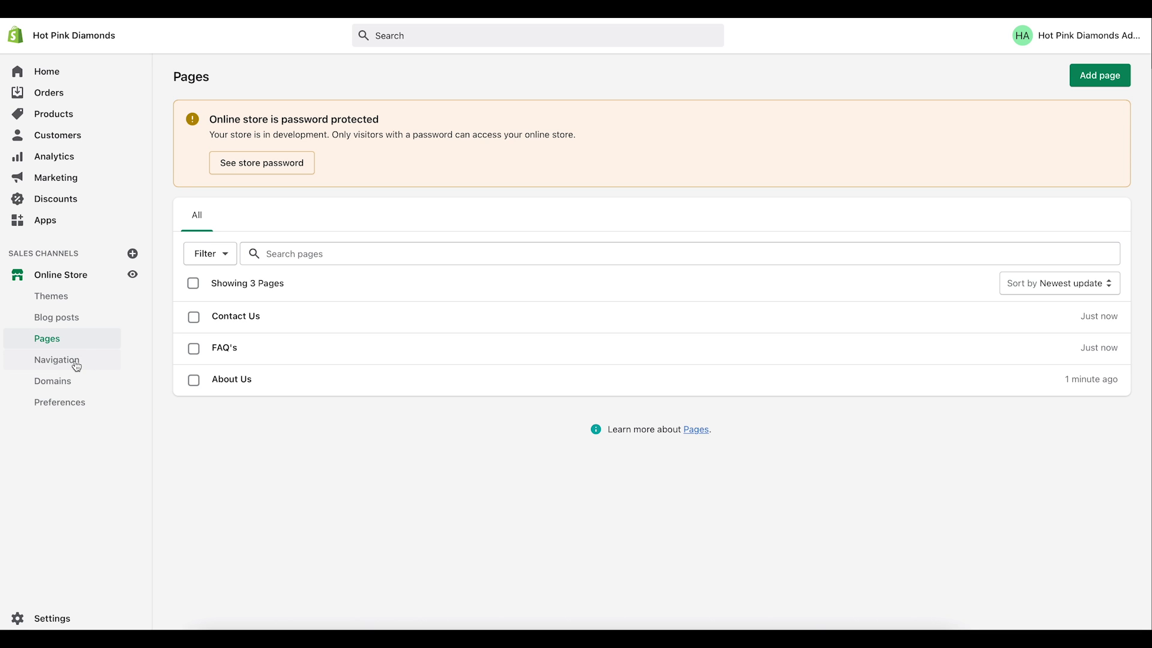
Step: In Navigation, add an About Us item to the Main menu, linked to the About Us page
left_click(76, 367)
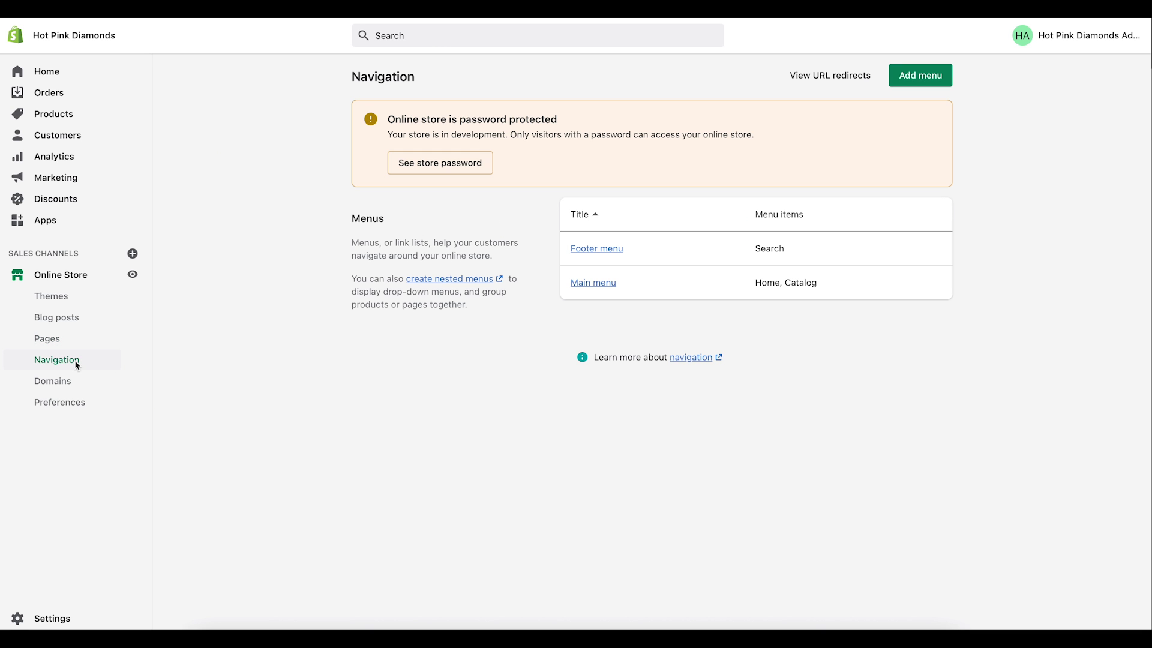
left_click(580, 285)
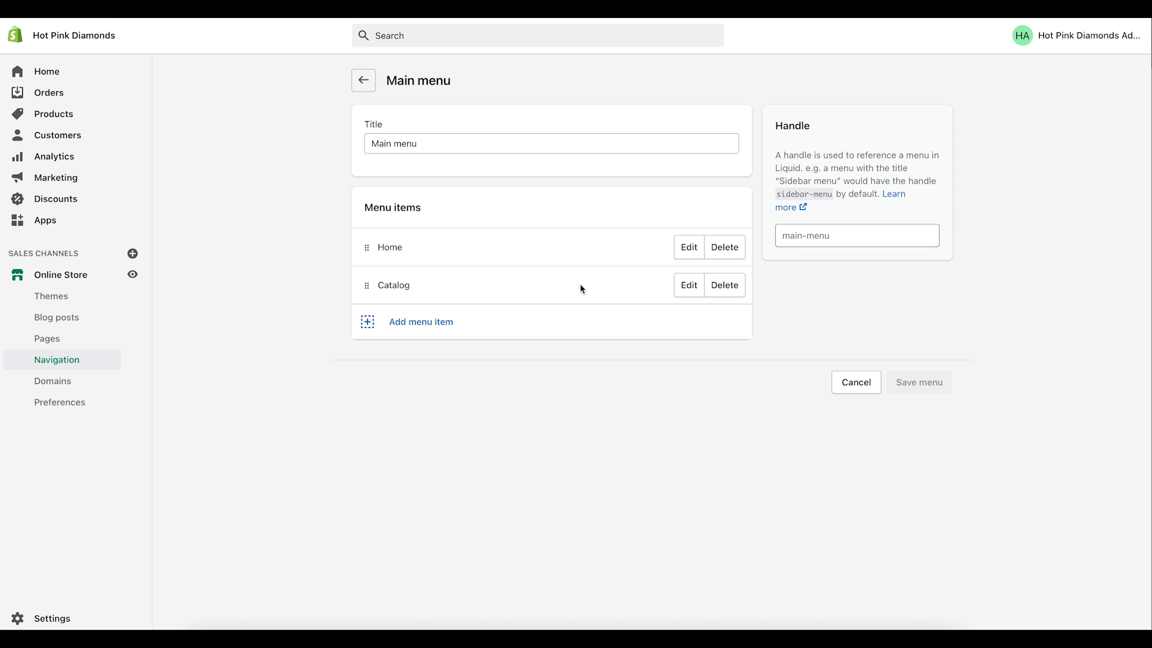
left_click(412, 329)
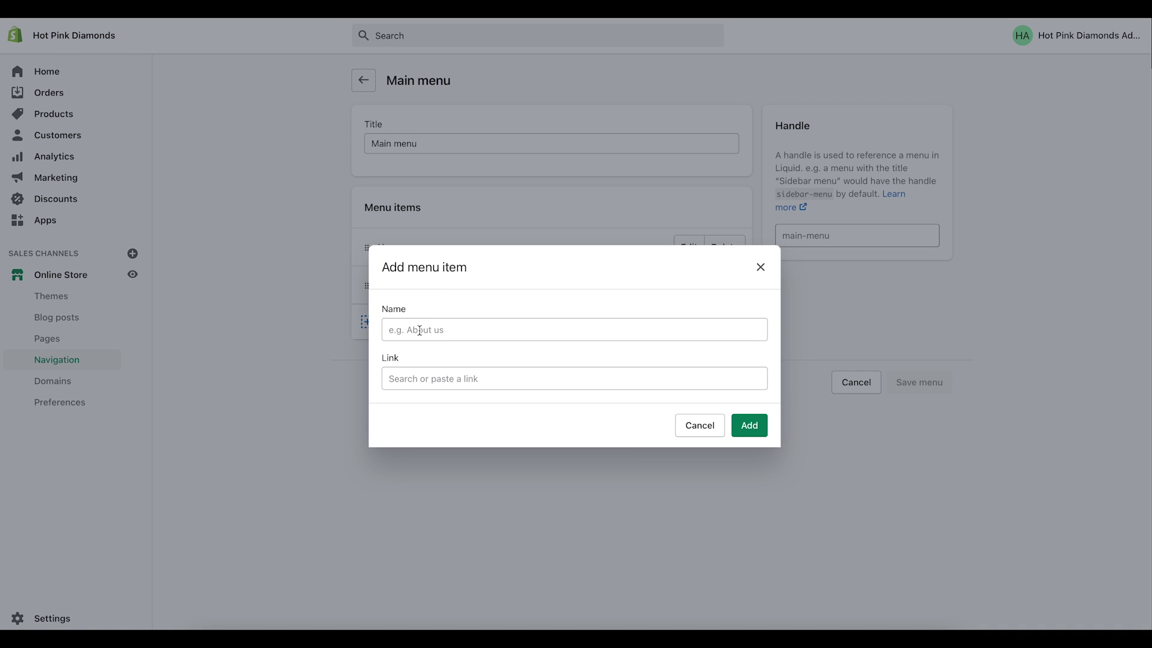
left_click(415, 378)
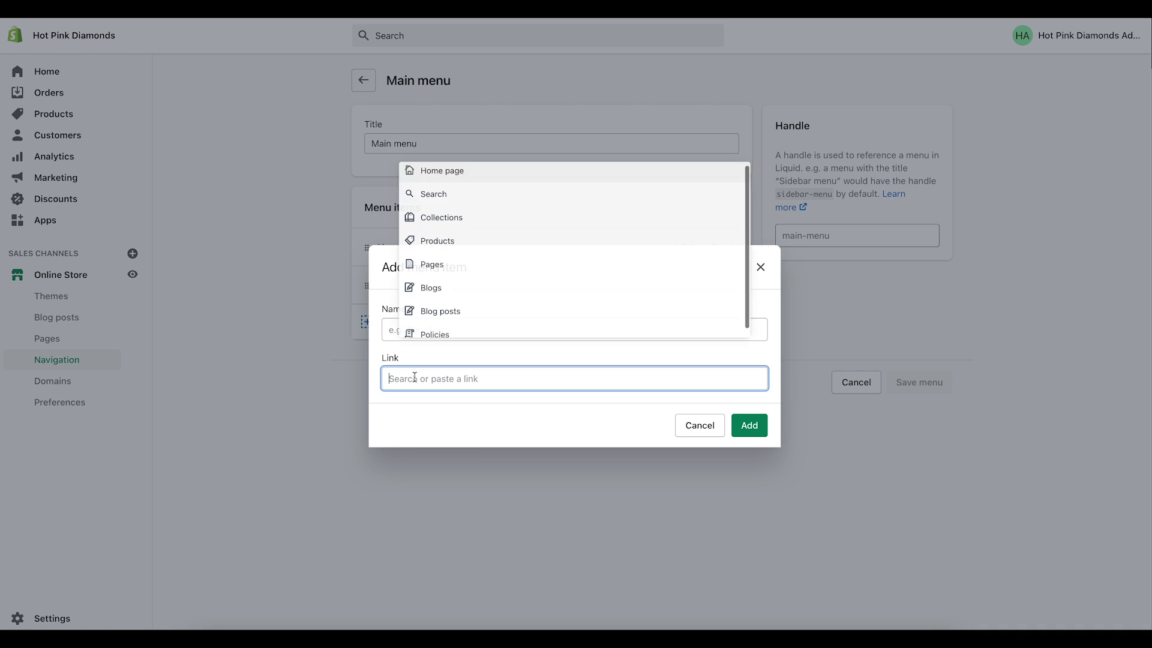
left_click(428, 273)
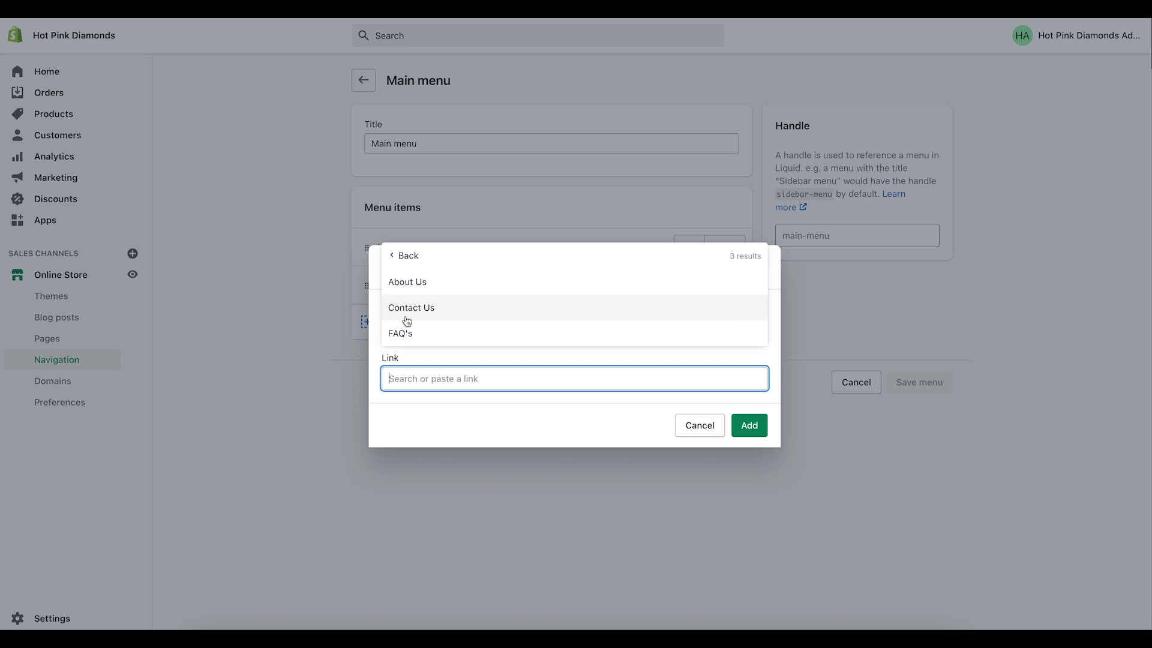
left_click(408, 283)
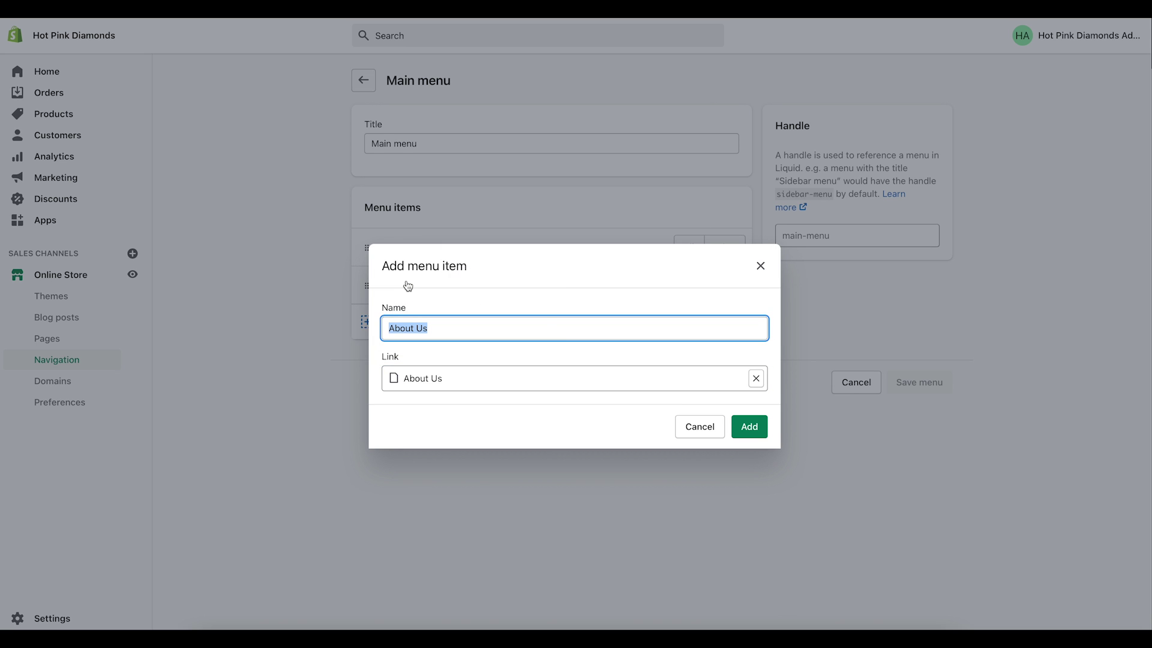
left_click(749, 428)
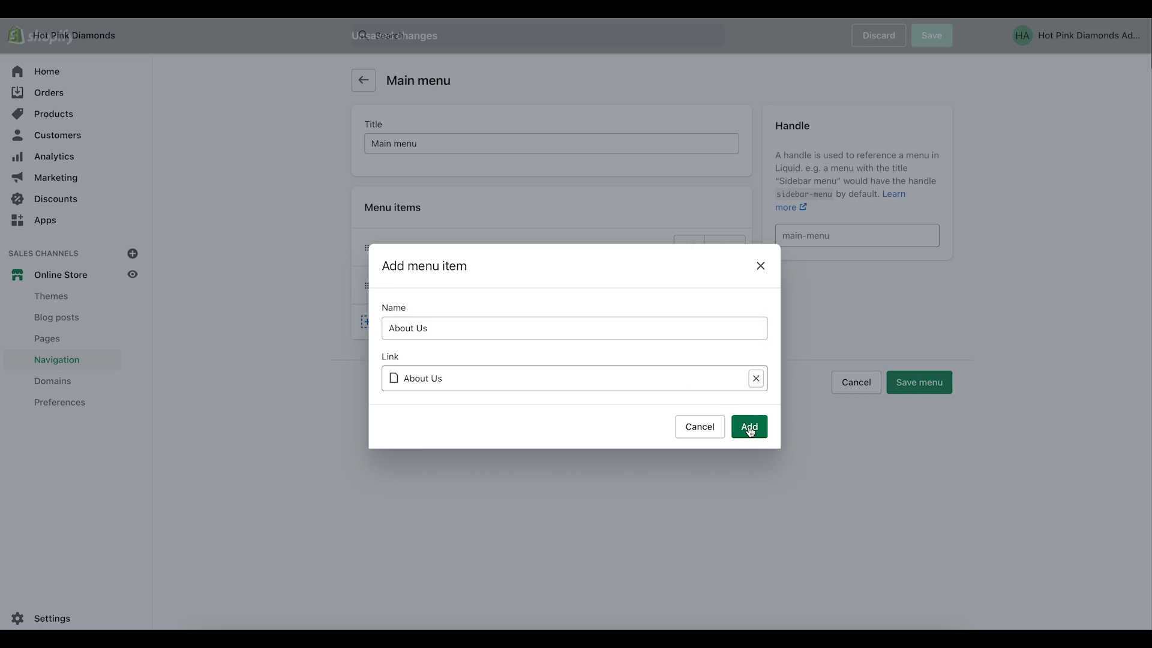
Step: Add a Contact Us item to the Main menu, linked to the Contact Us page
left_click(433, 362)
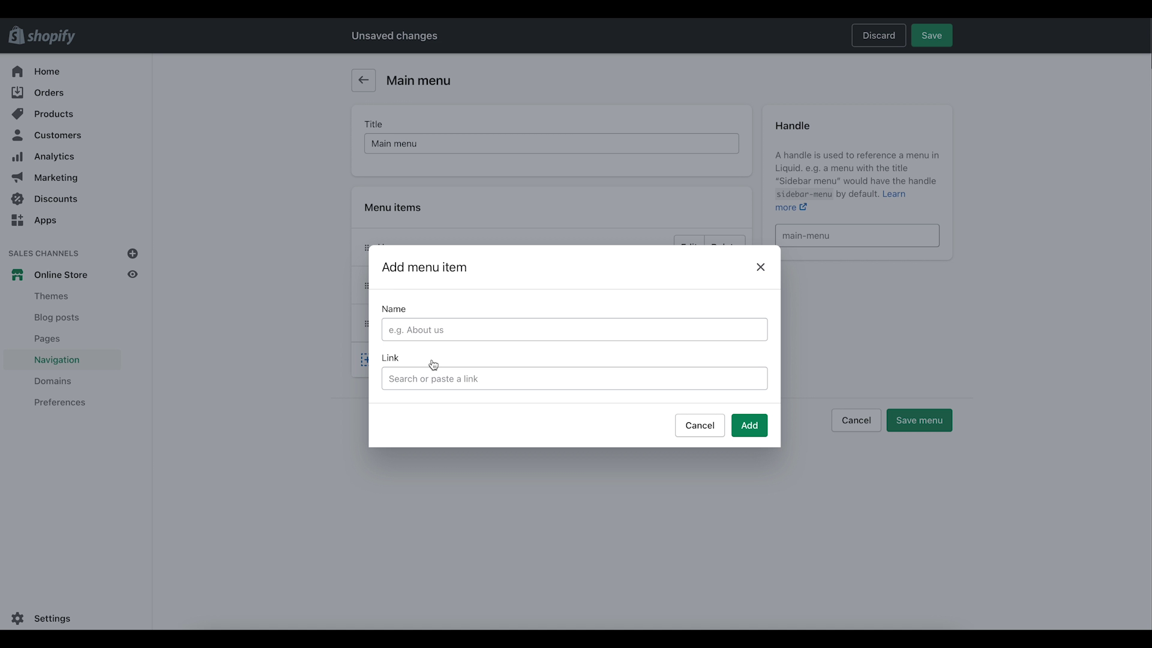
left_click(420, 377)
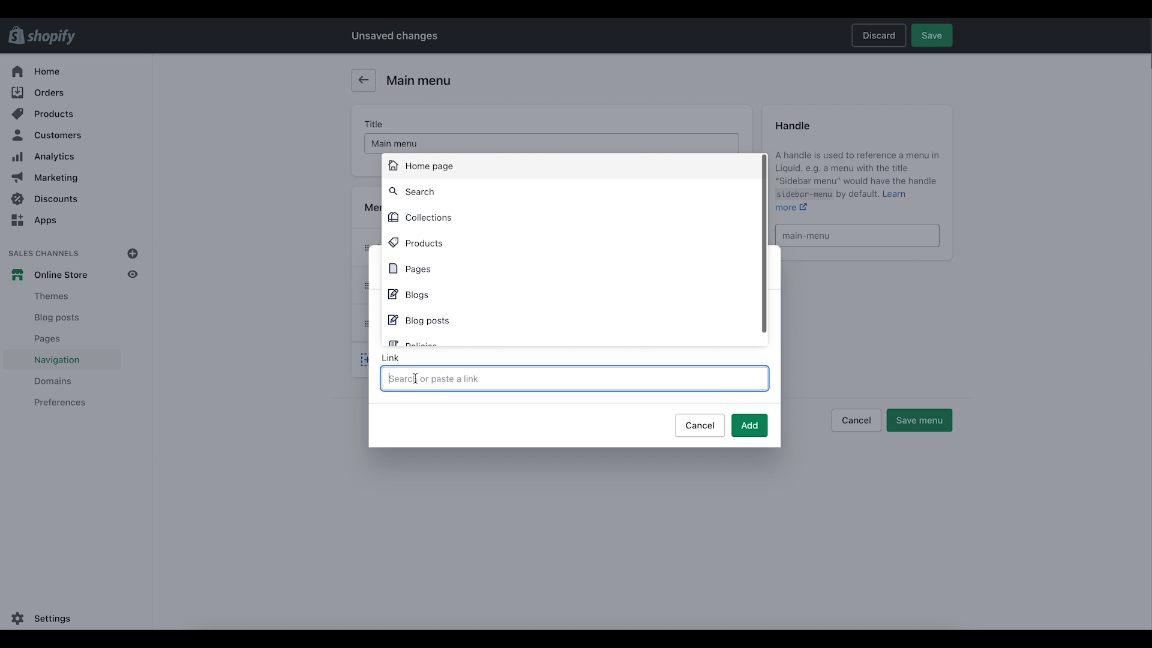
left_click(427, 274)
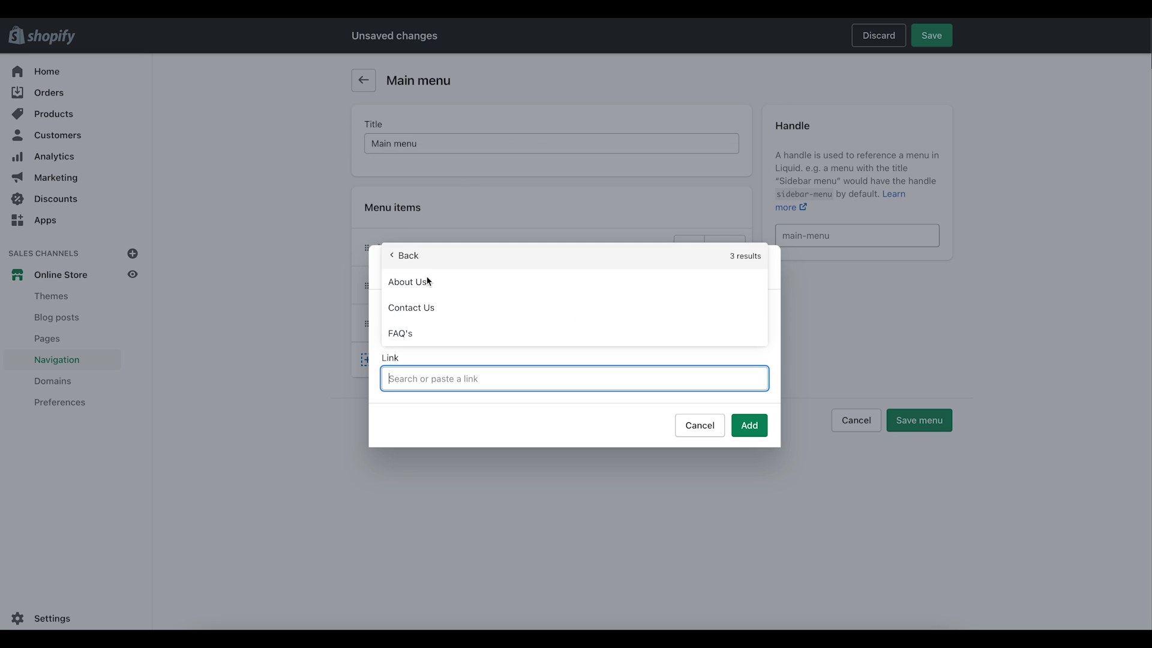
left_click(421, 308)
left_click(750, 426)
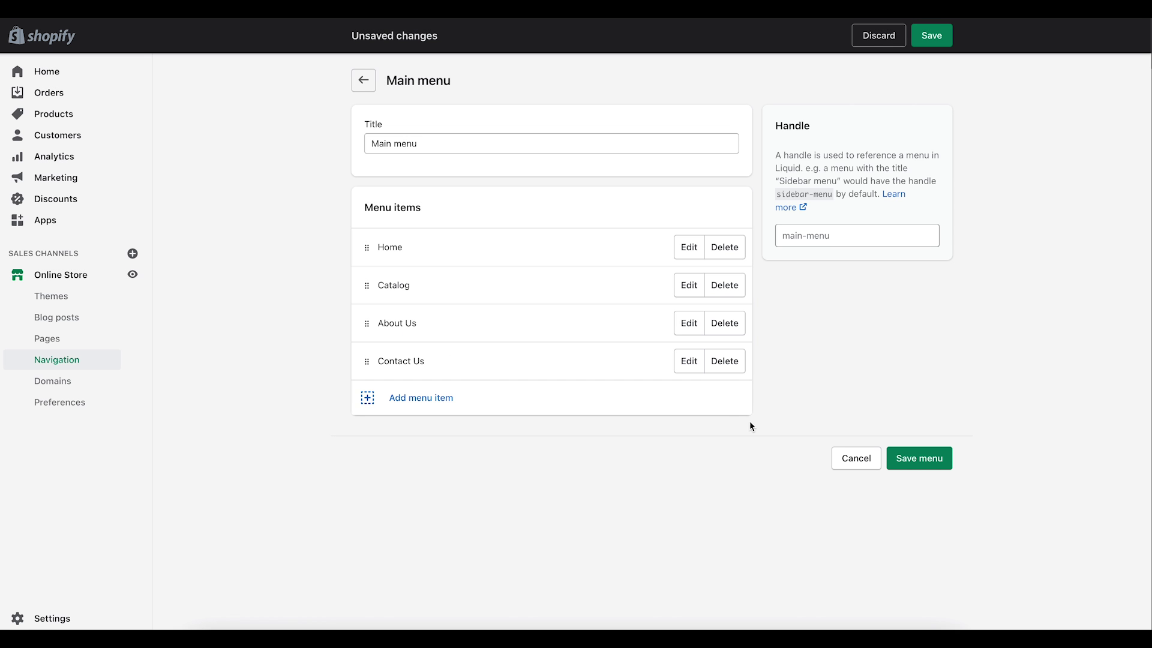
Step: Add an FAQ's item to the Main menu, linked to the FAQ's page
left_click(403, 400)
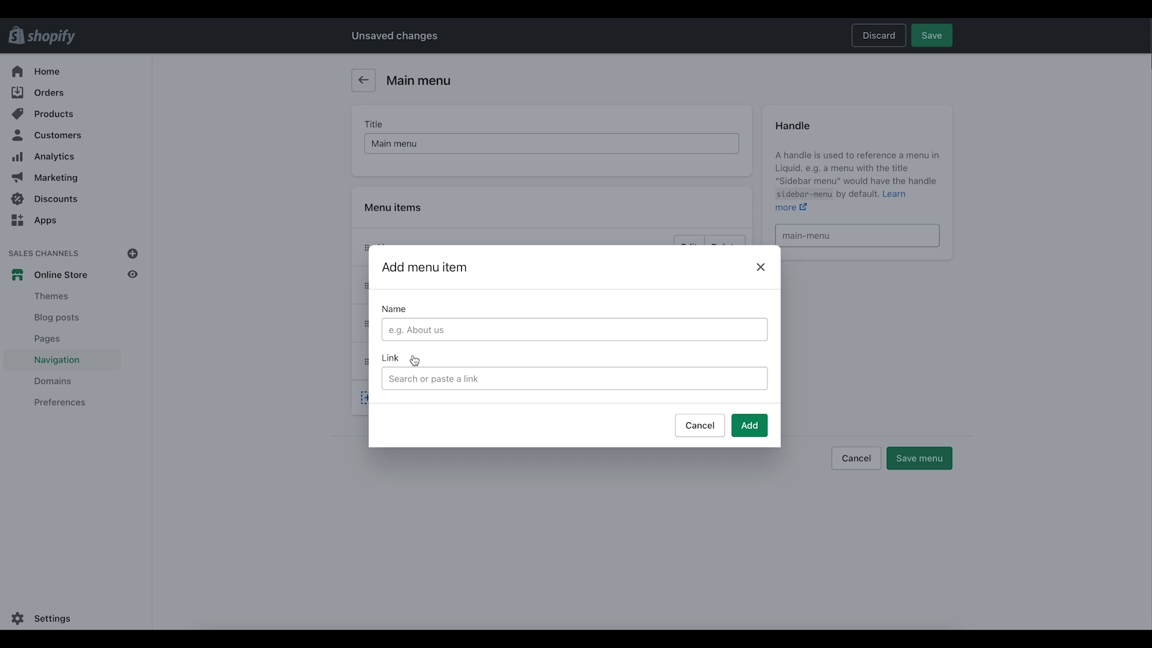
left_click(424, 373)
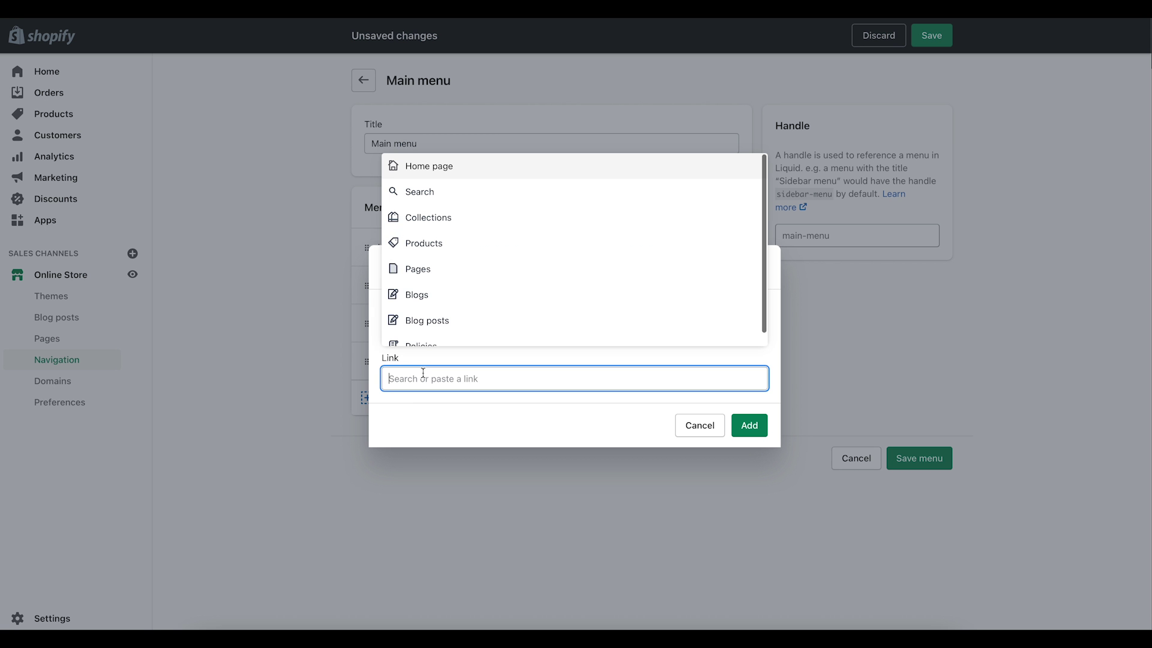
left_click(429, 278)
left_click(404, 334)
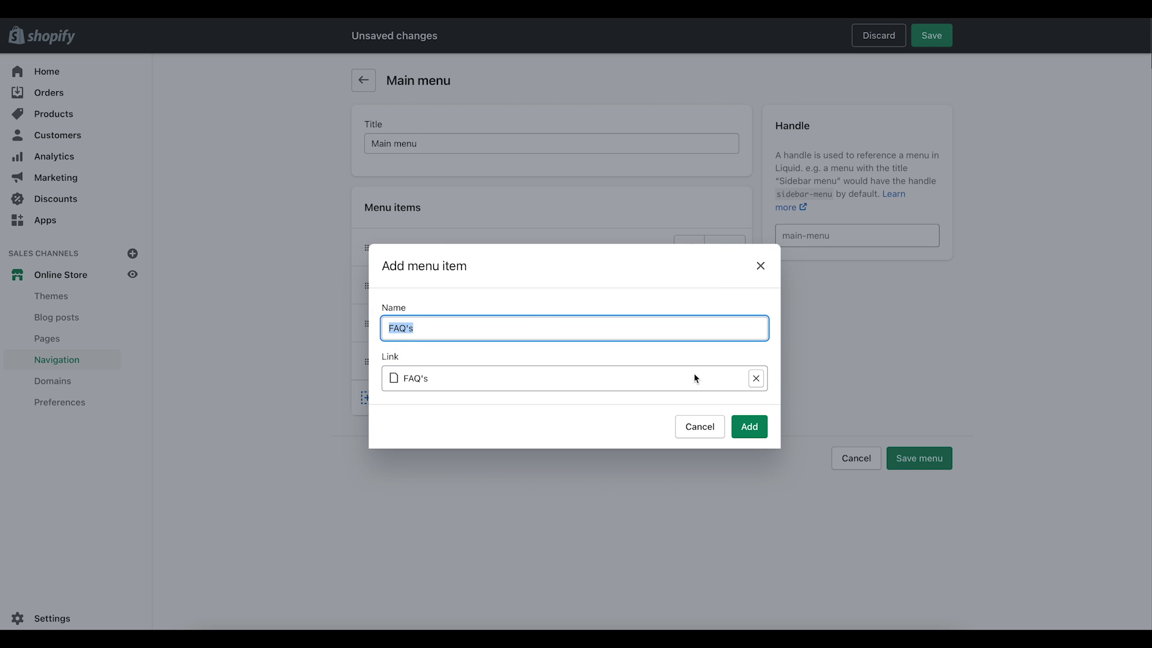
left_click(750, 425)
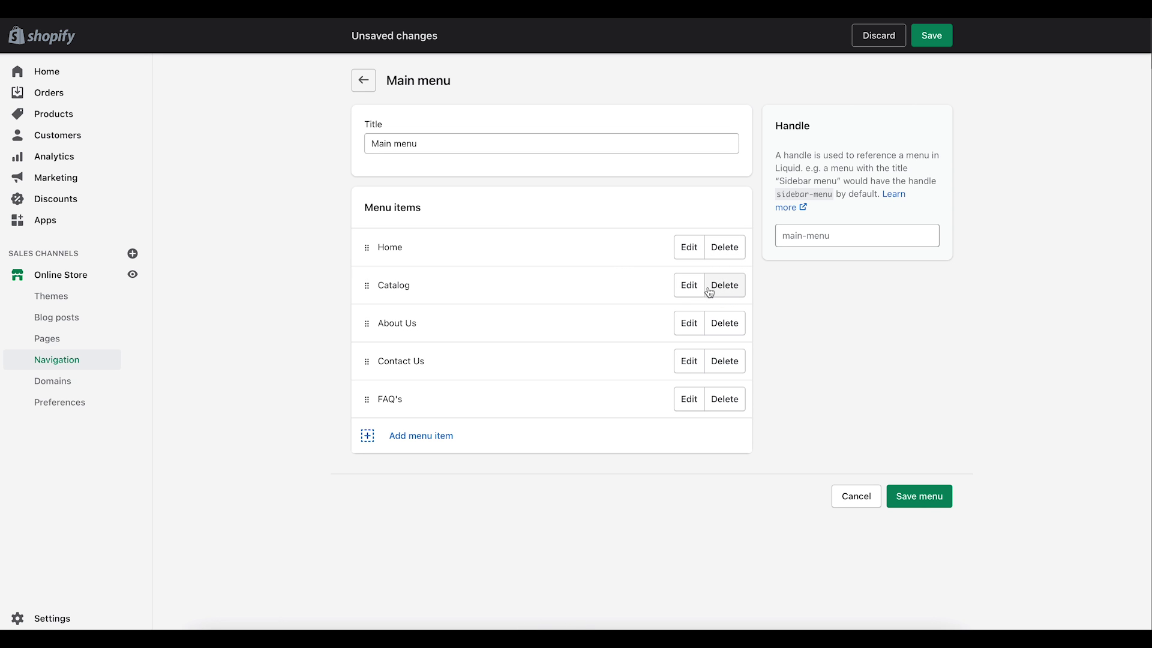
Step: Rename the Catalog menu item to 'Shop'
left_click(683, 288)
double_click(493, 327)
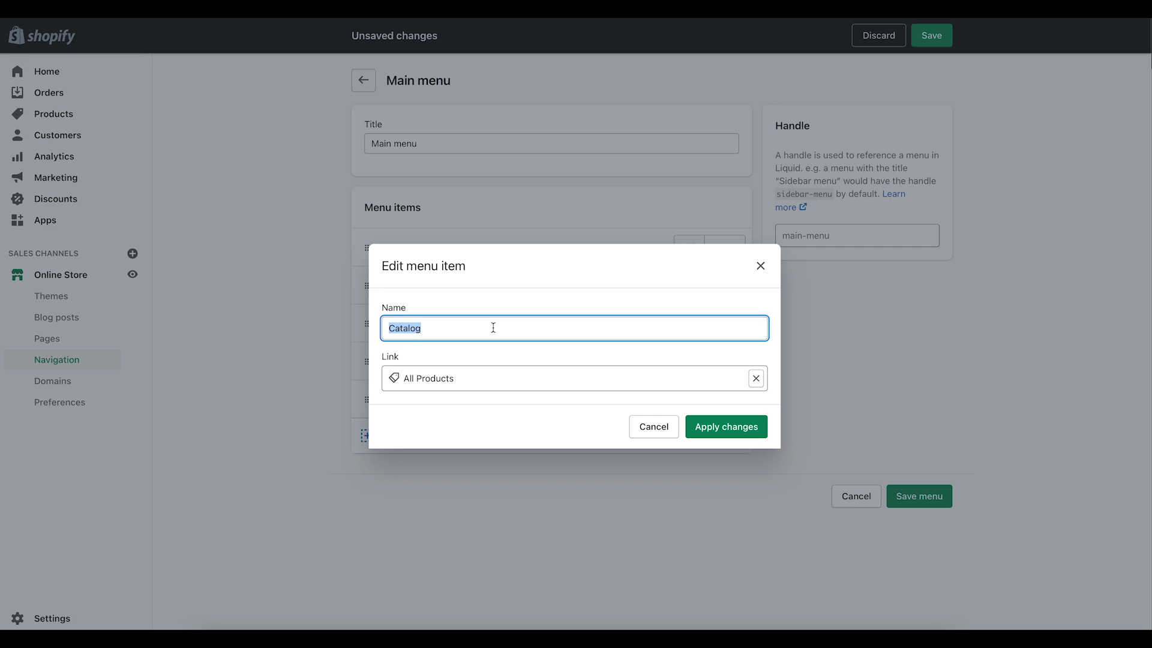
type("Shop")
left_click(716, 431)
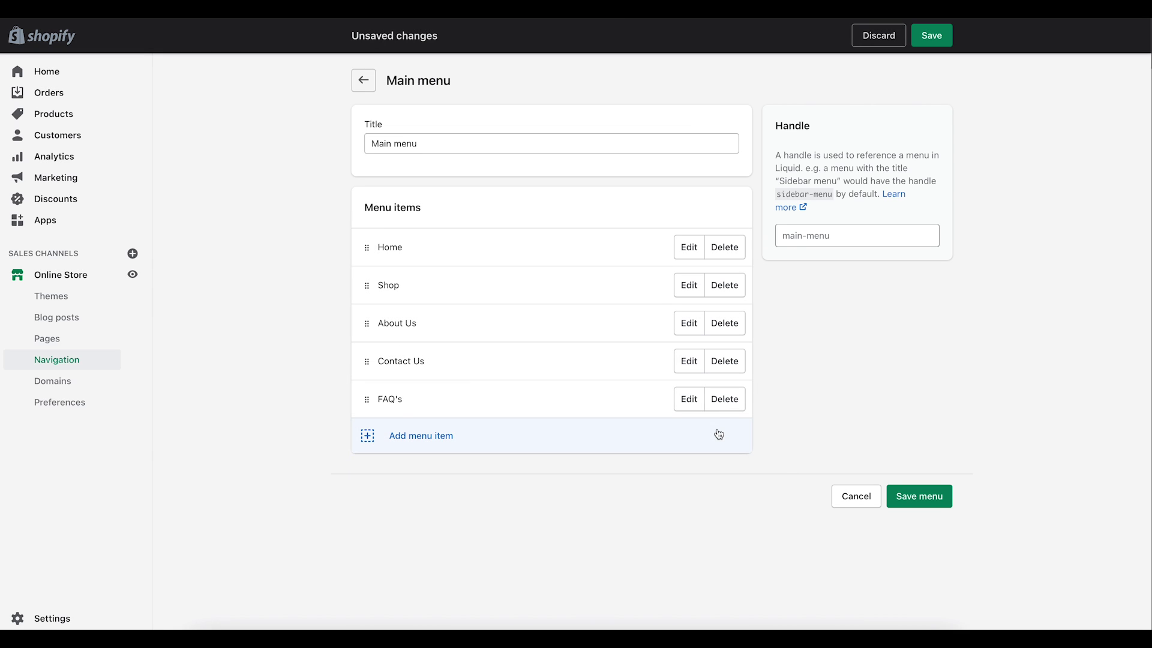
Step: Save the Main menu, preview the live store, and return to the menus list
left_click(920, 497)
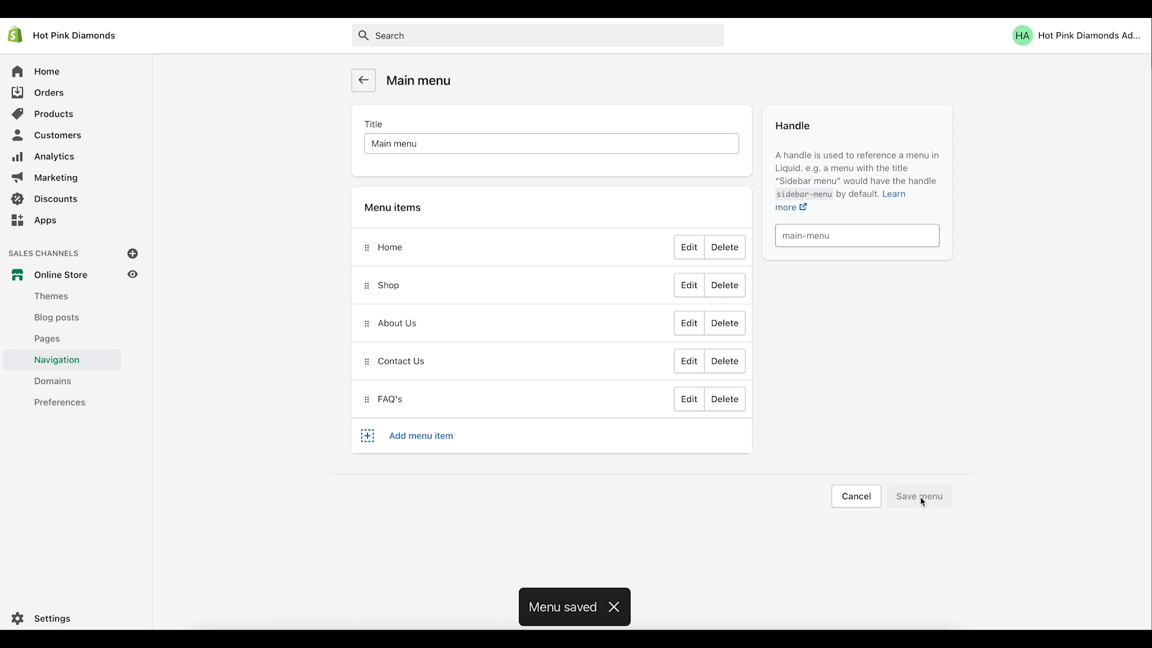
left_click(132, 274)
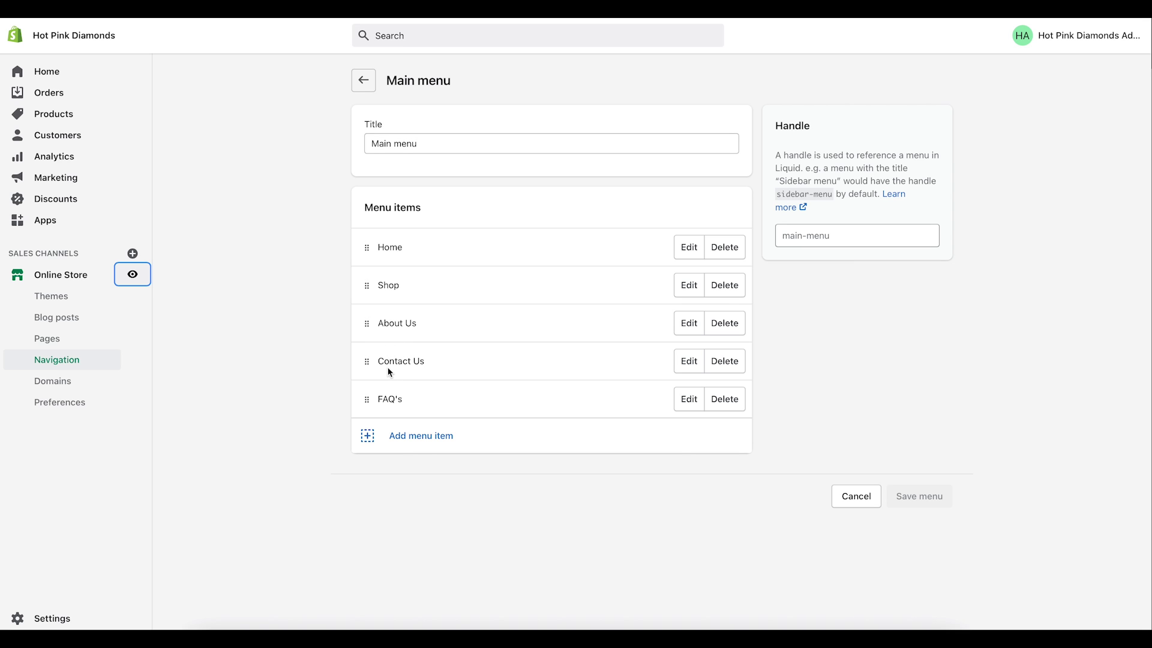
left_click(362, 89)
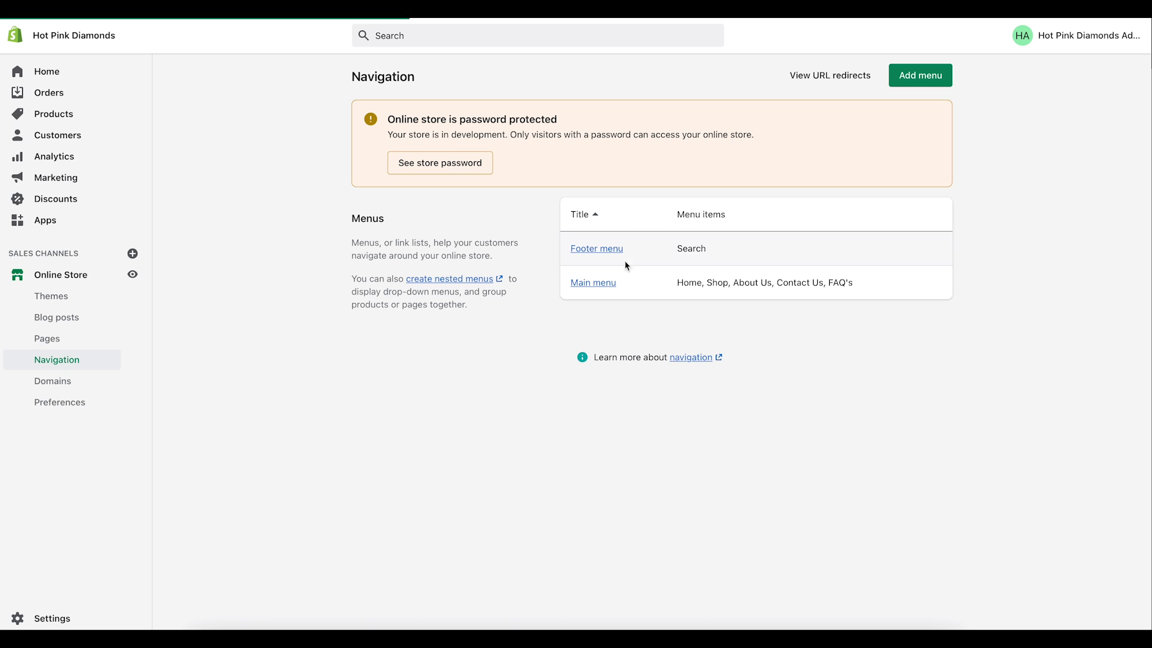
Step: Add an About Us item to the Footer menu, linked to the About Us page
left_click(605, 250)
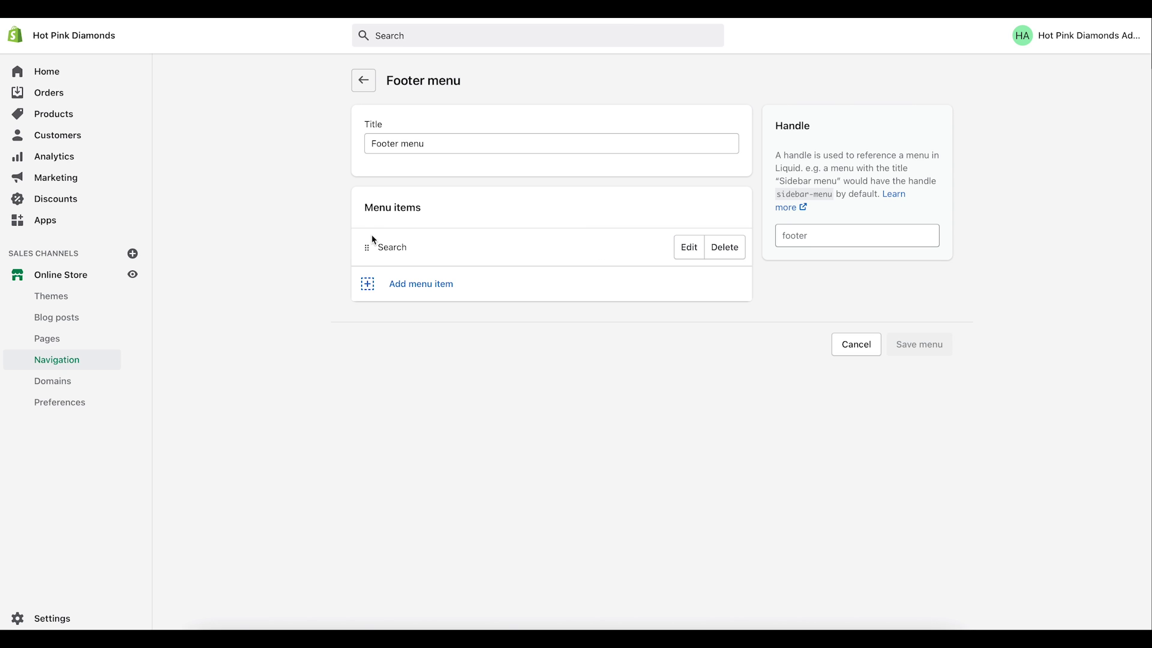
left_click(416, 292)
left_click(410, 386)
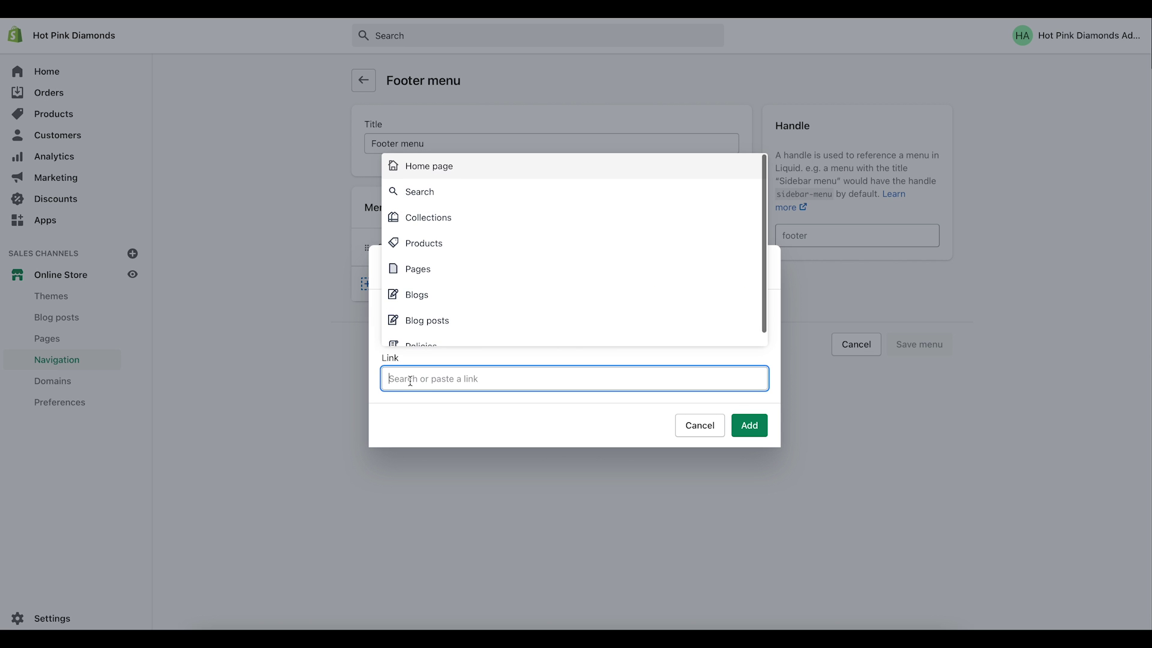
left_click(422, 268)
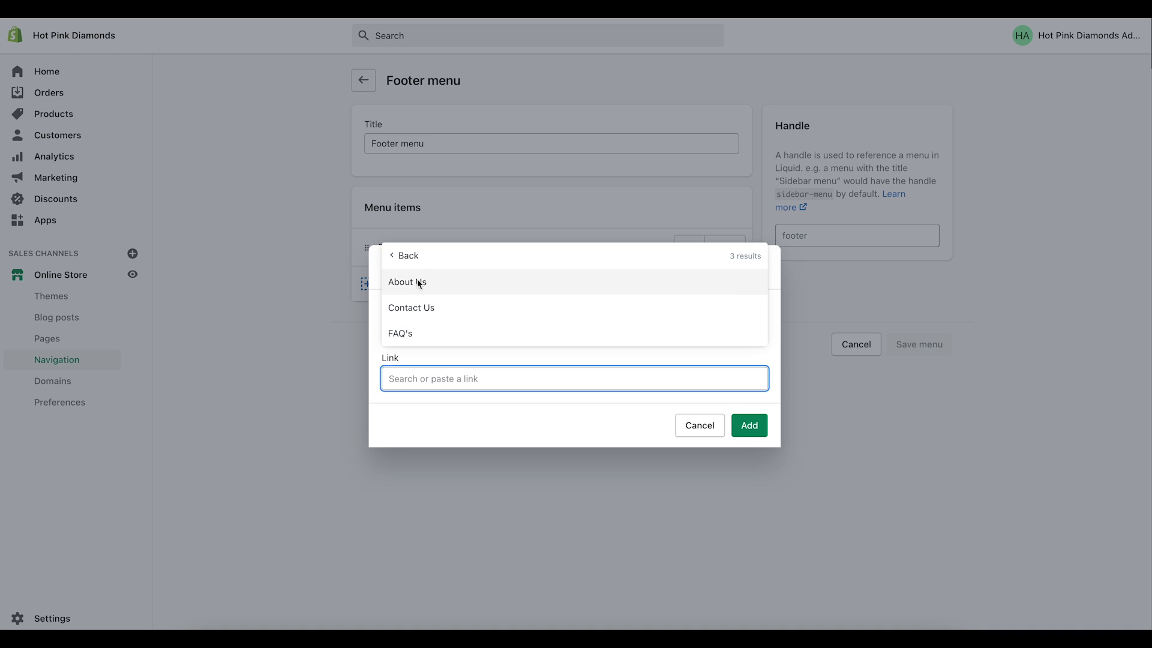
left_click(423, 279)
left_click(744, 426)
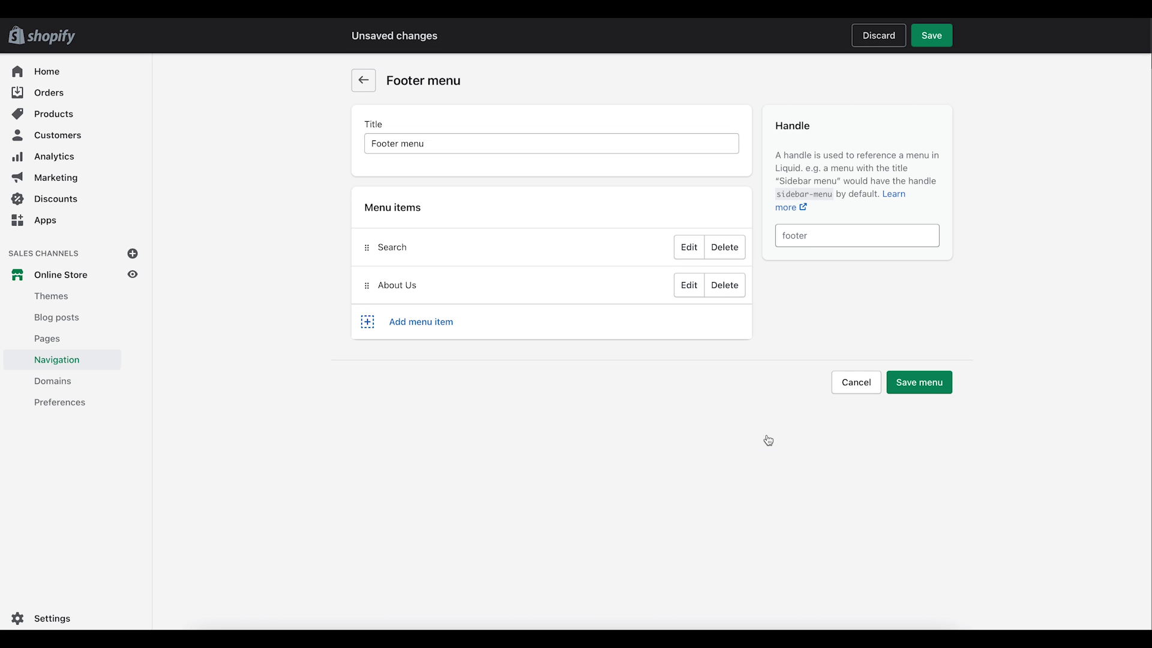
Step: Add a Contact Us item to the Footer menu, linked to the Contact Us page
left_click(437, 323)
left_click(423, 376)
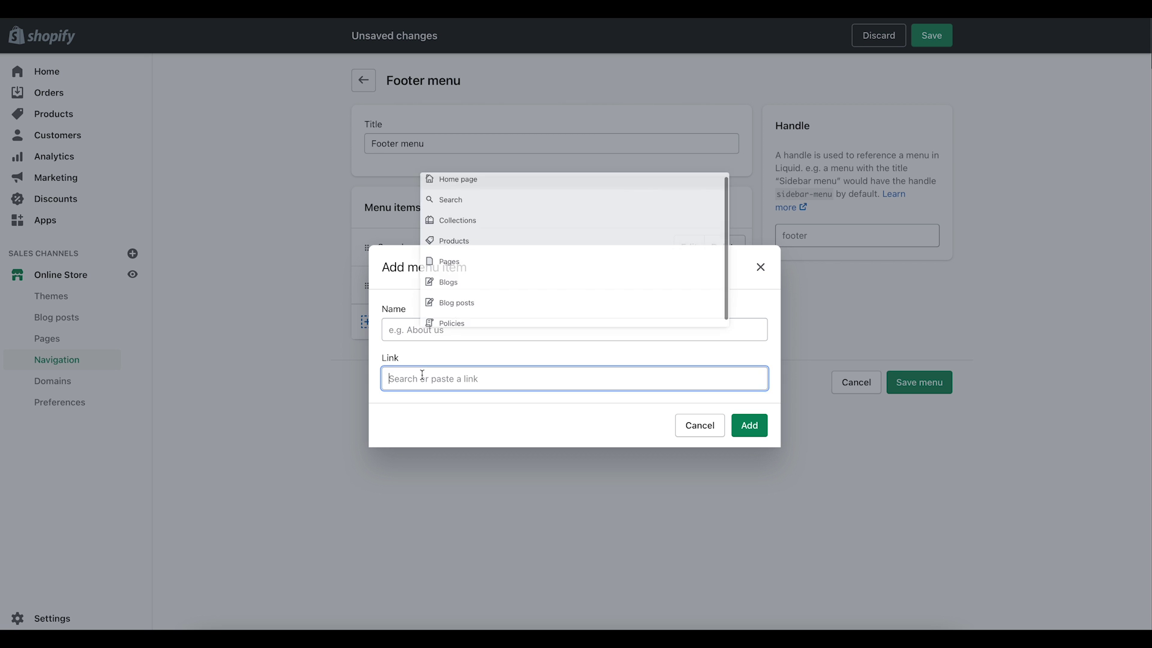
left_click(423, 269)
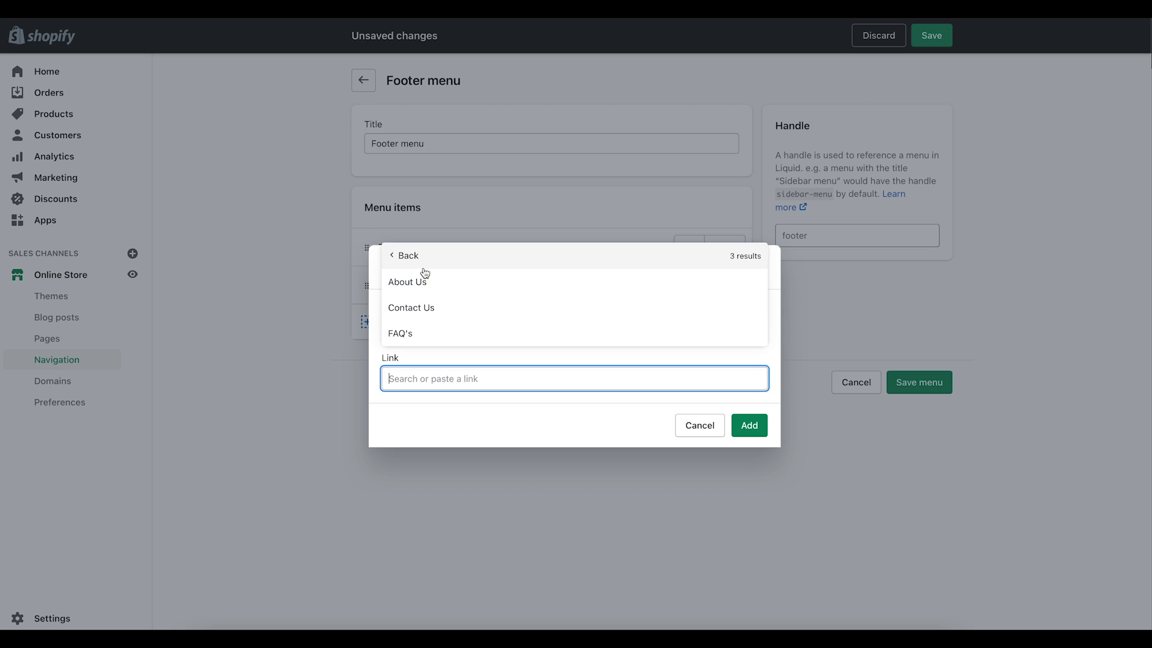
left_click(417, 312)
left_click(750, 426)
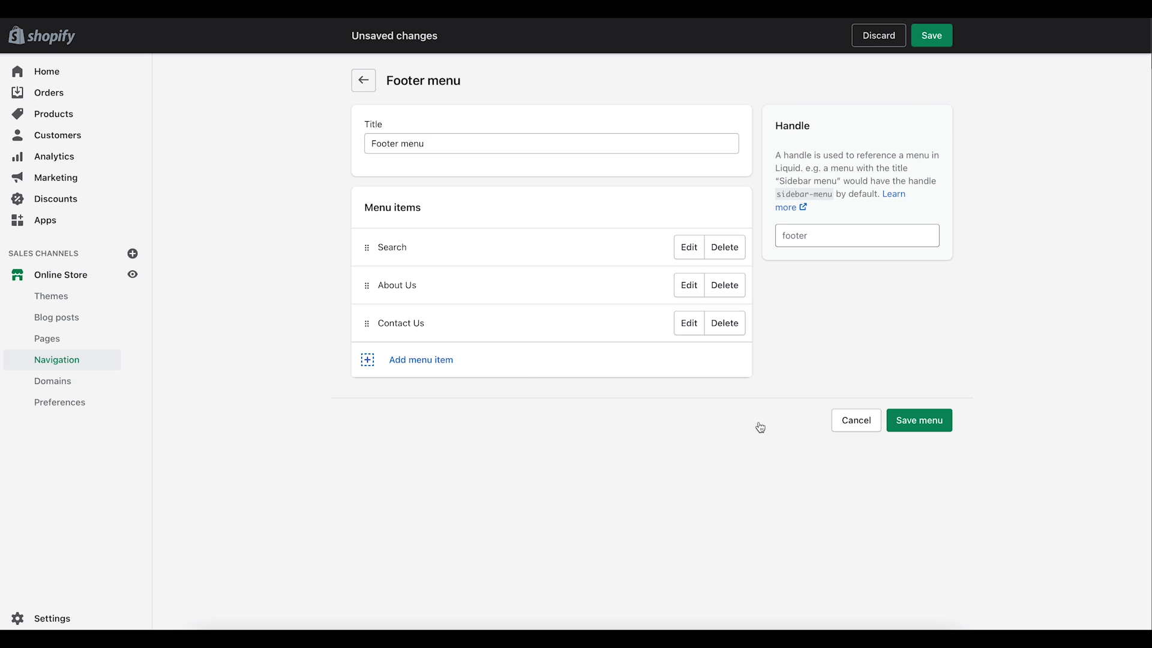
Step: Add an FAQ's footer item, save the Footer menu, and preview the live store
left_click(437, 367)
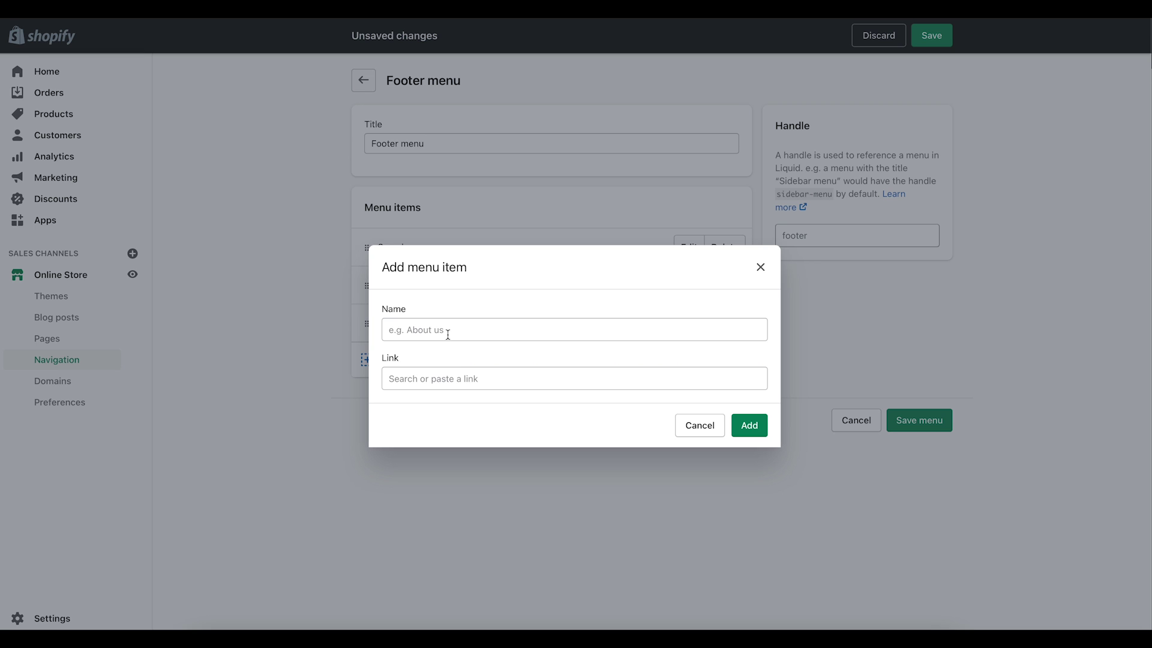
left_click(441, 374)
left_click(434, 268)
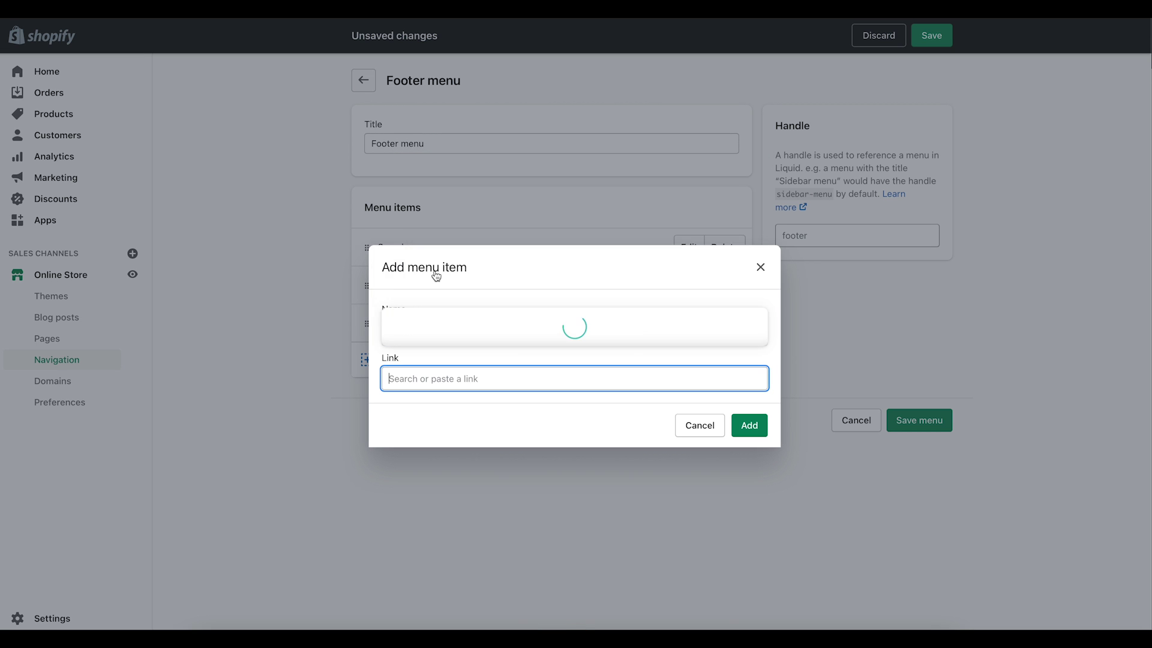
left_click(404, 333)
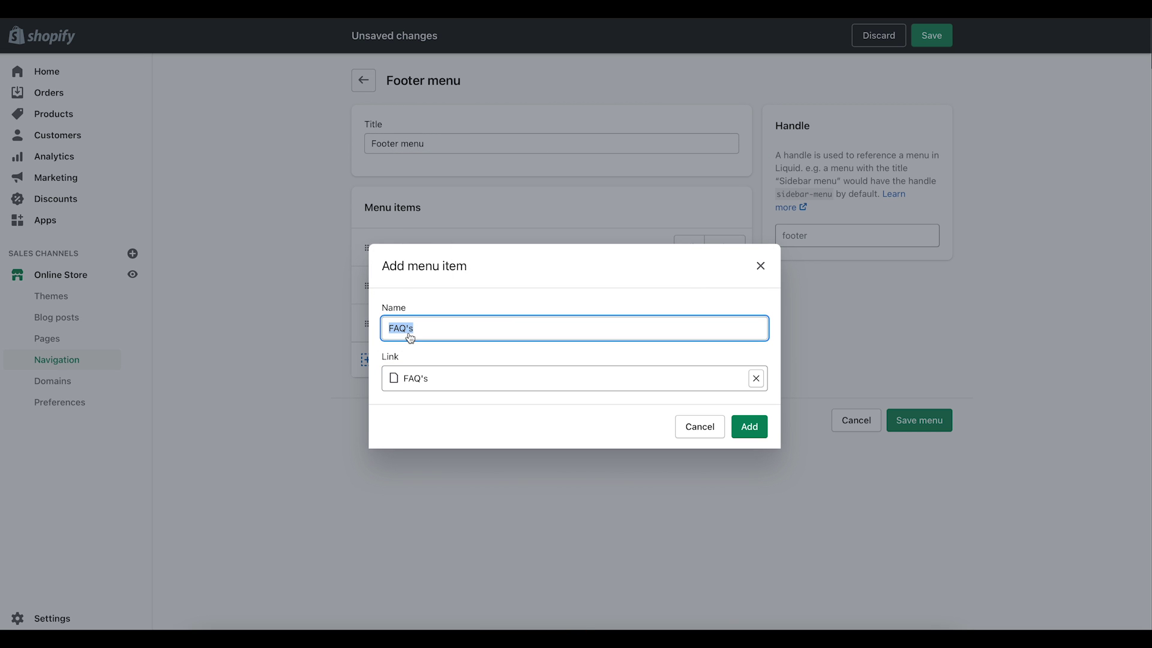
left_click(747, 426)
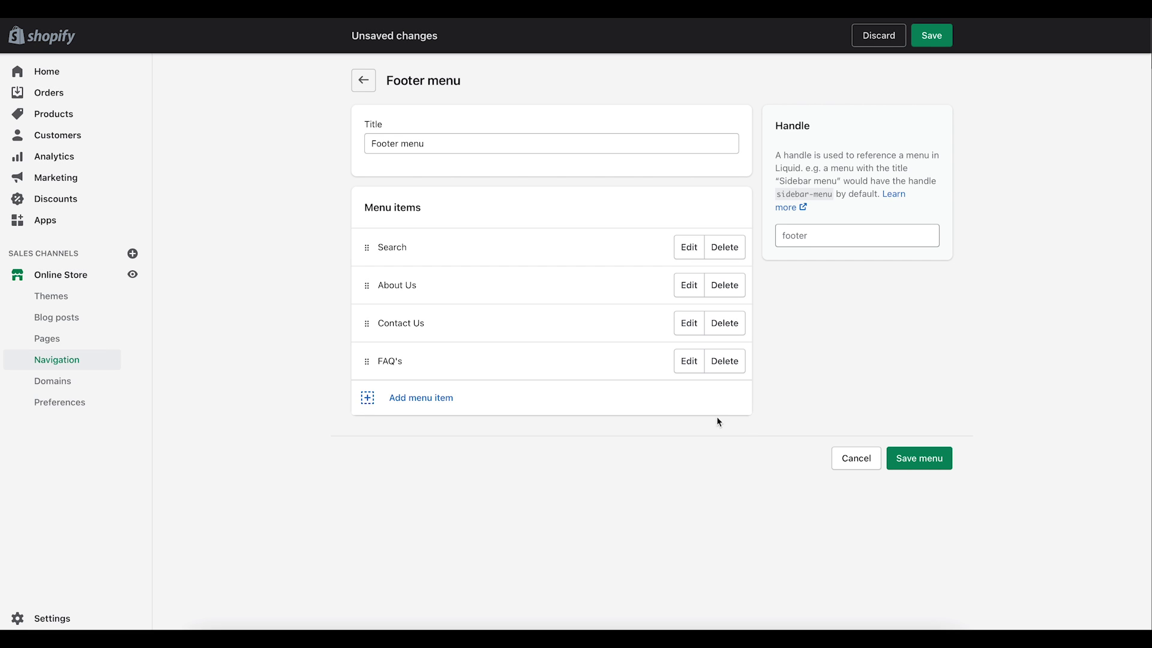
left_click(930, 458)
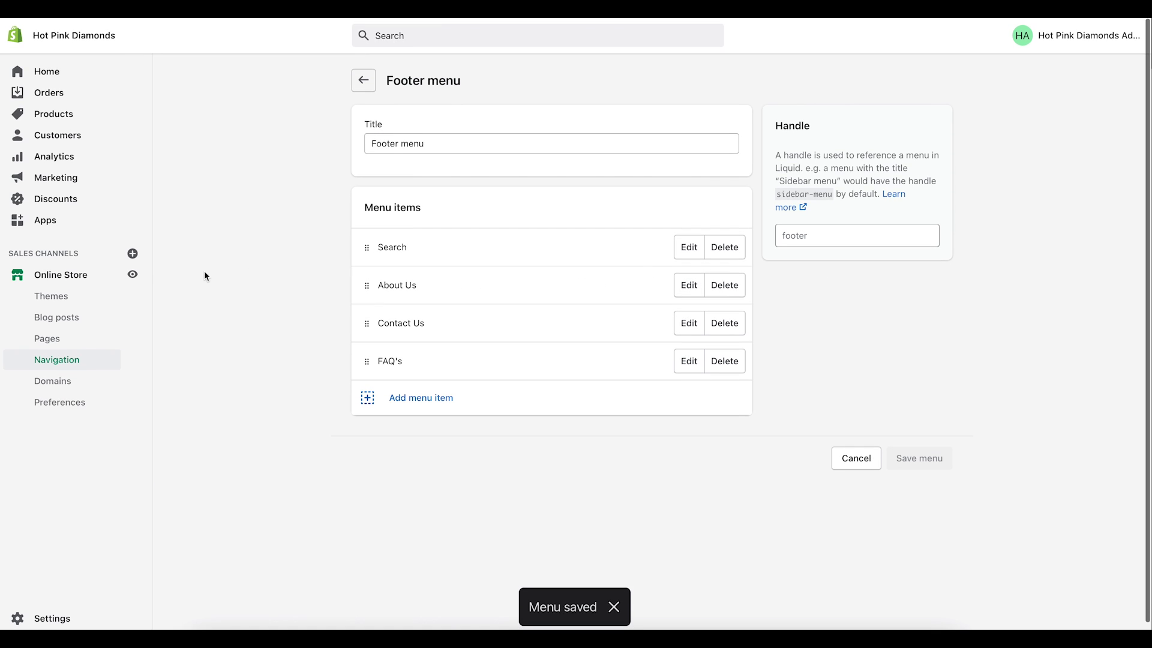
left_click(133, 274)
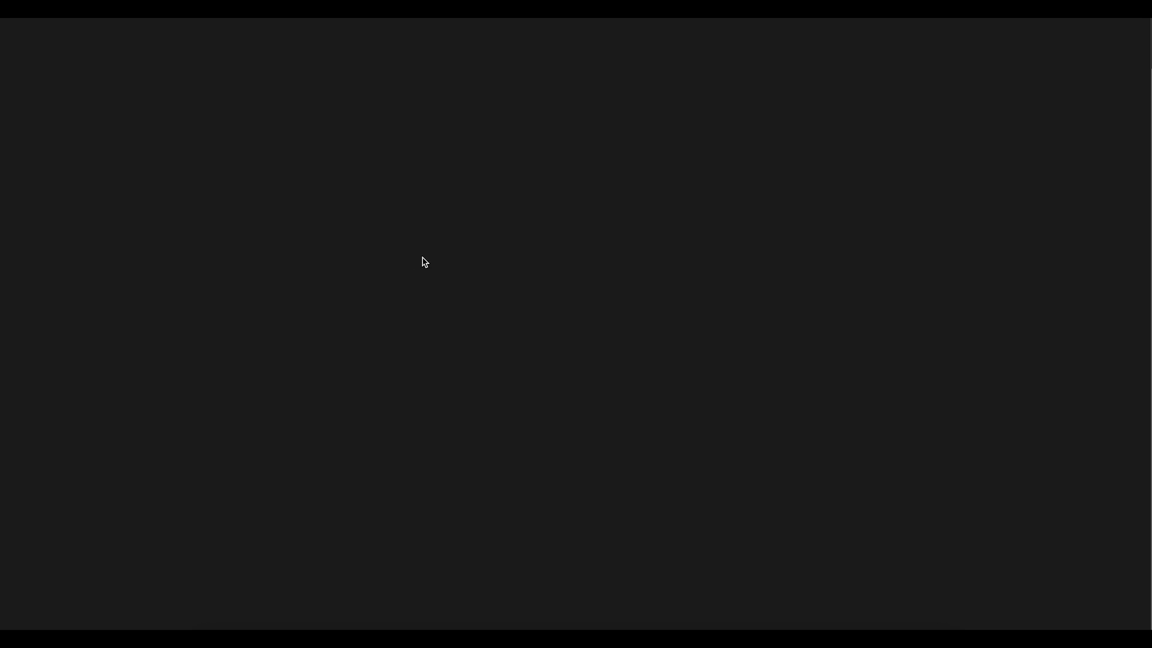
Step: Scroll to the storefront footer to verify the Quick links, then return to the admin
scroll(430, 311, "down", 15)
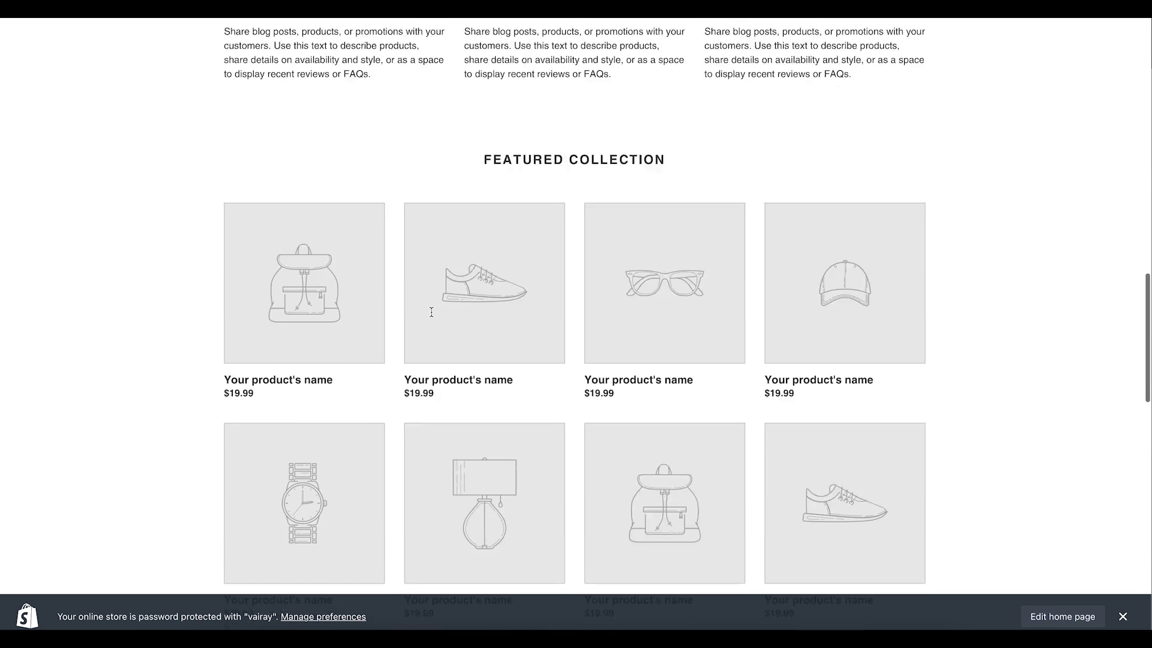
scroll(429, 311, "down", 15)
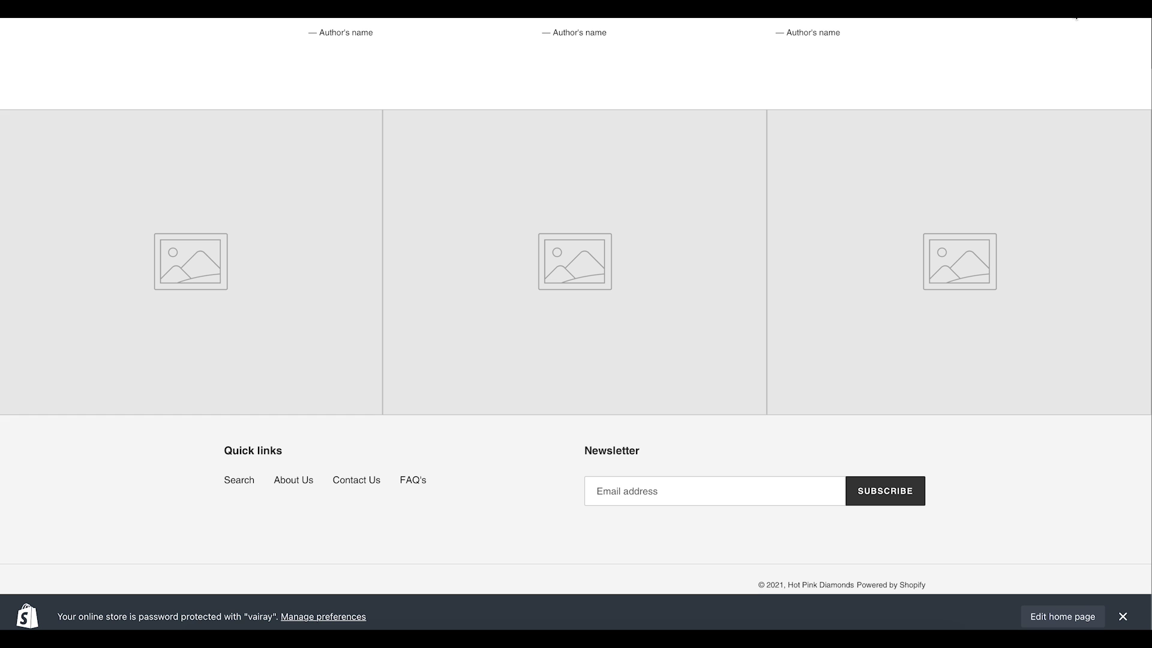
left_click(1073, 12)
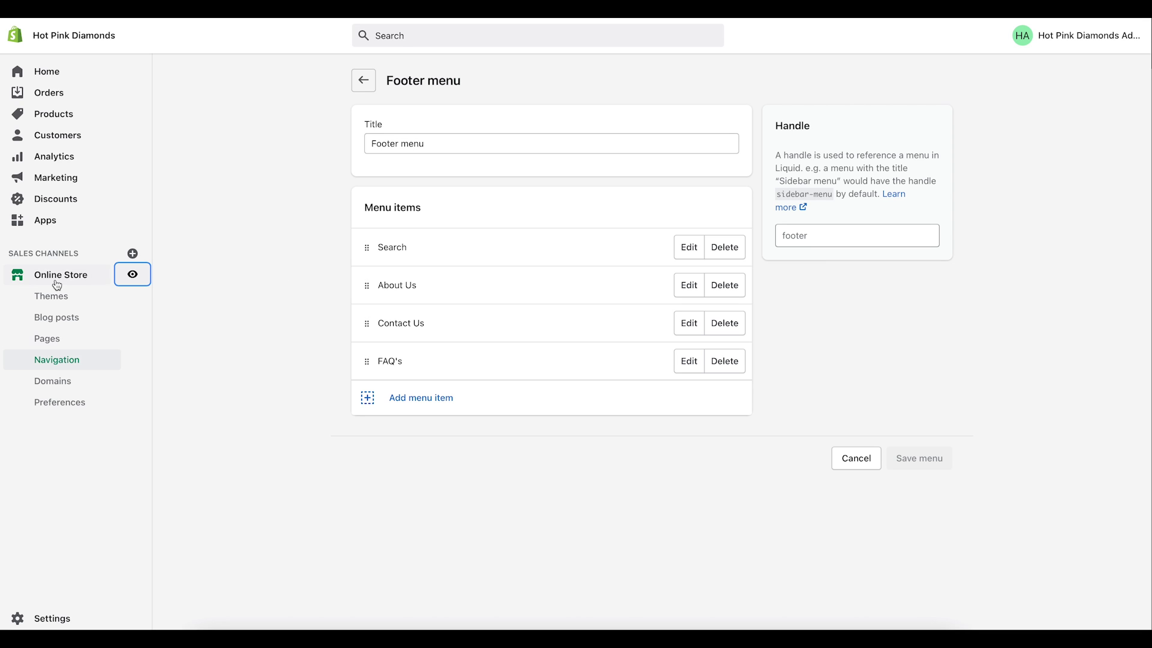
Step: Go to Settings > Legal and create the Refund policy from the template
left_click(48, 405)
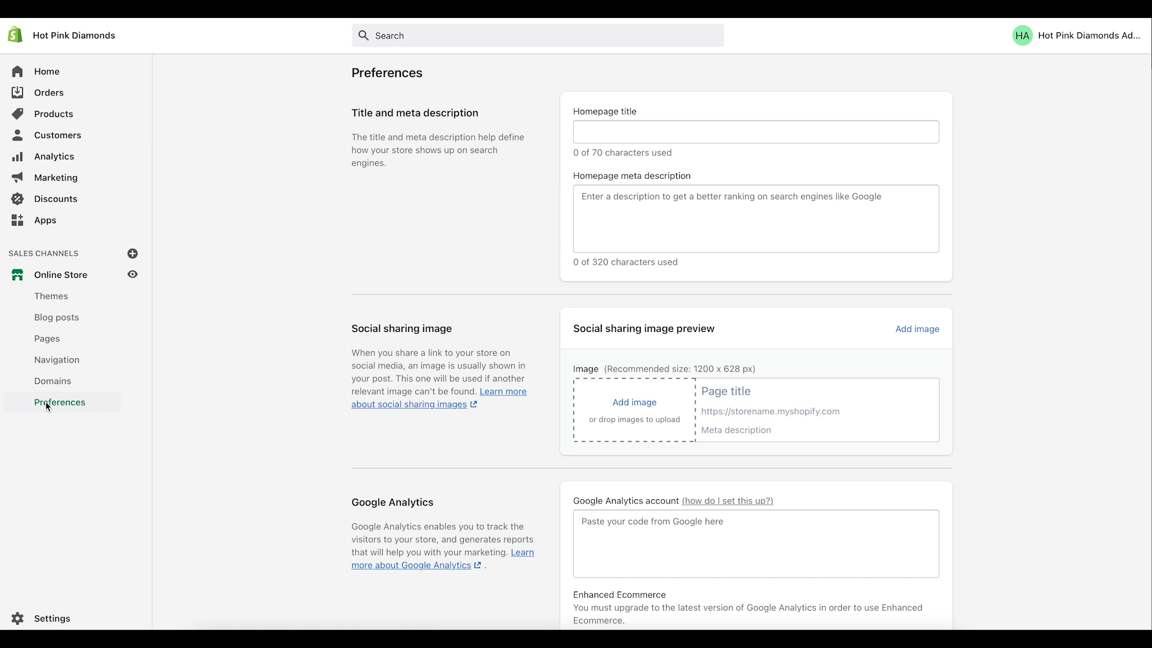
left_click(55, 622)
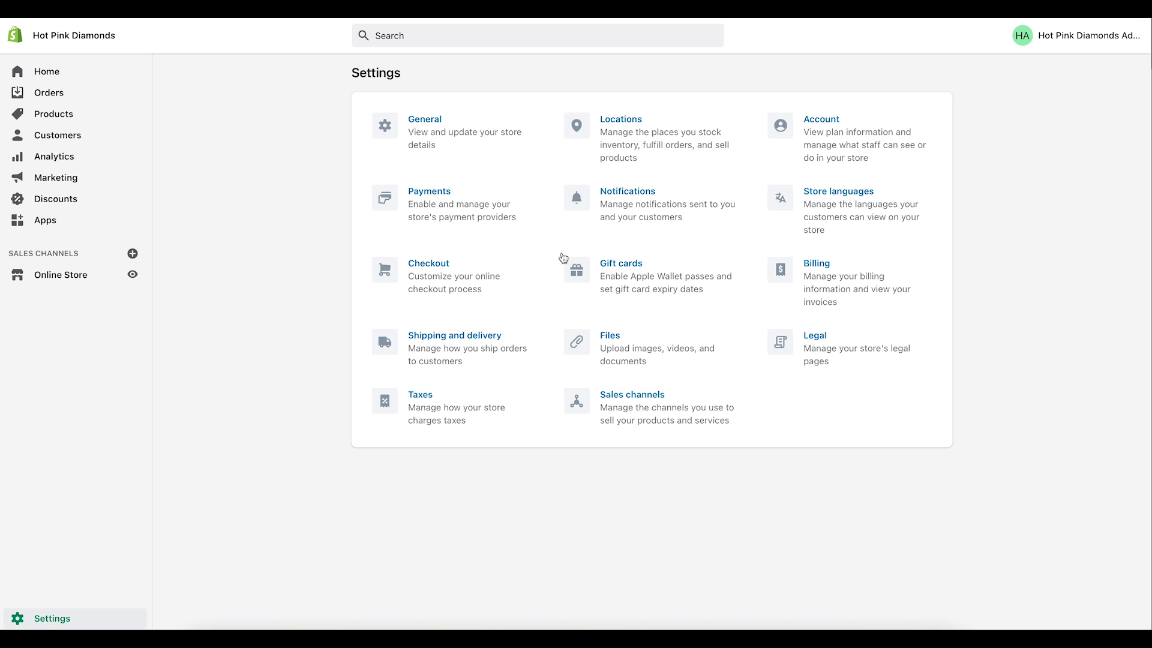
left_click(817, 348)
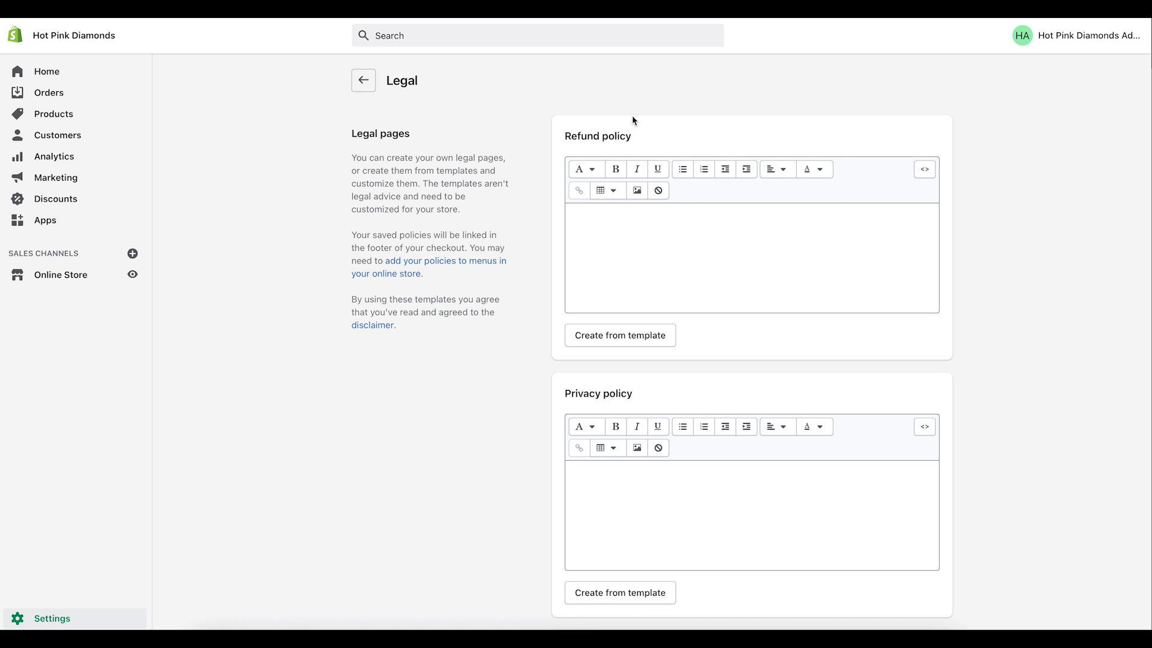
left_click(602, 341)
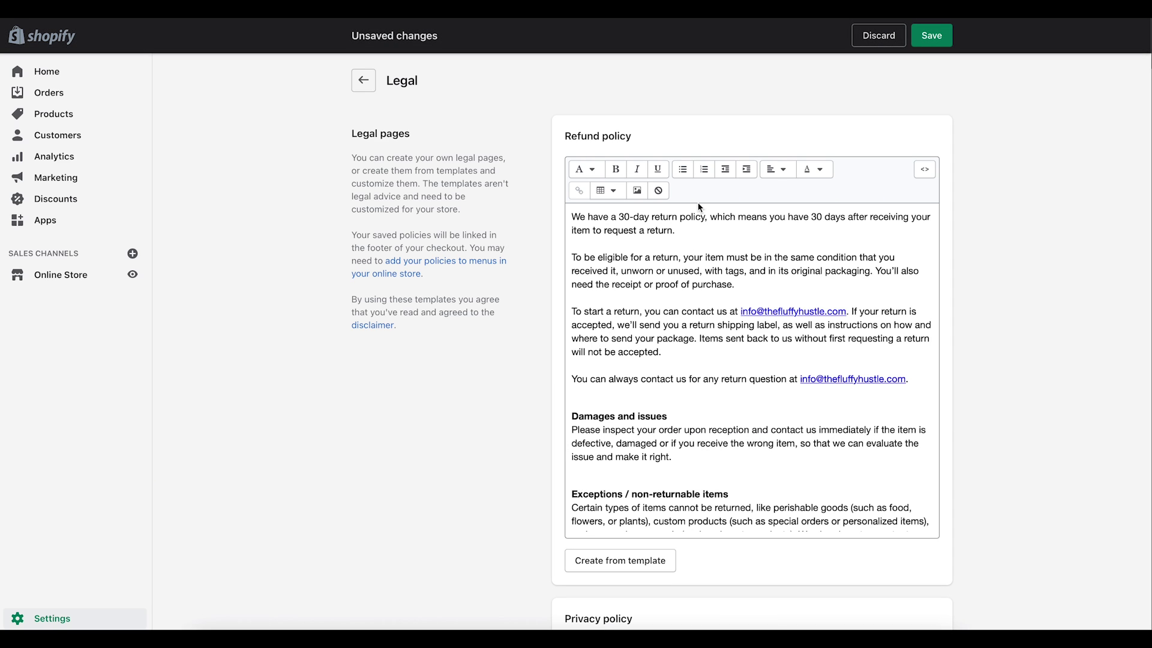
Step: Replace the e-mail in the Refund policy's last sentence with the store's new address
scroll(695, 333, "down", 10)
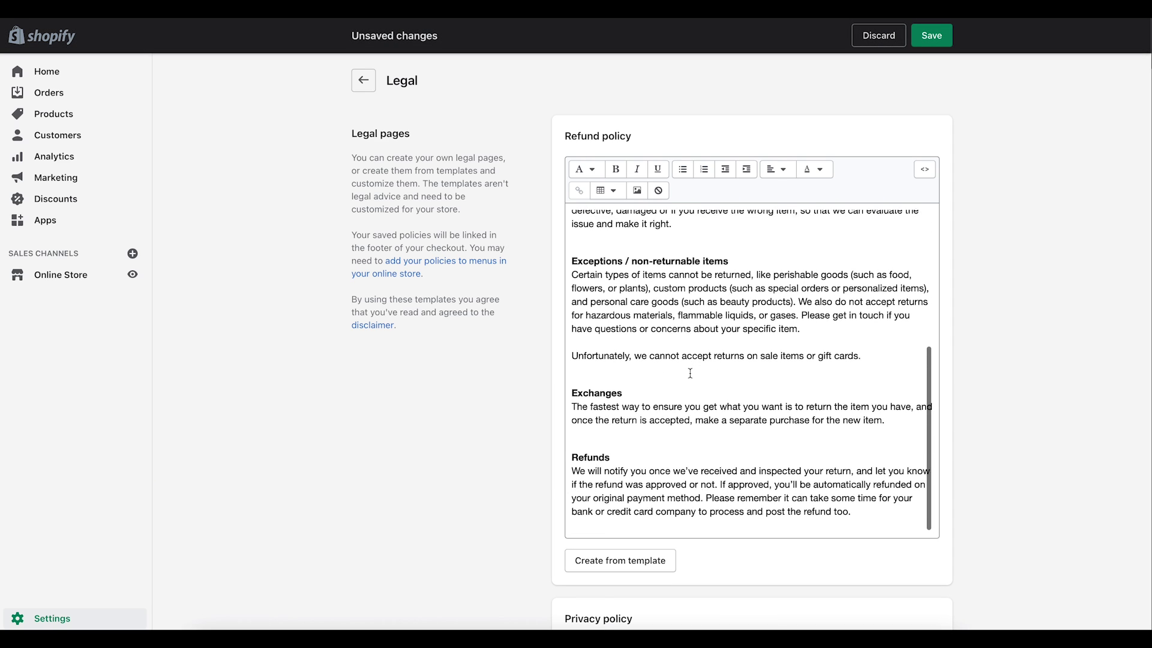
scroll(690, 373, "up", 10)
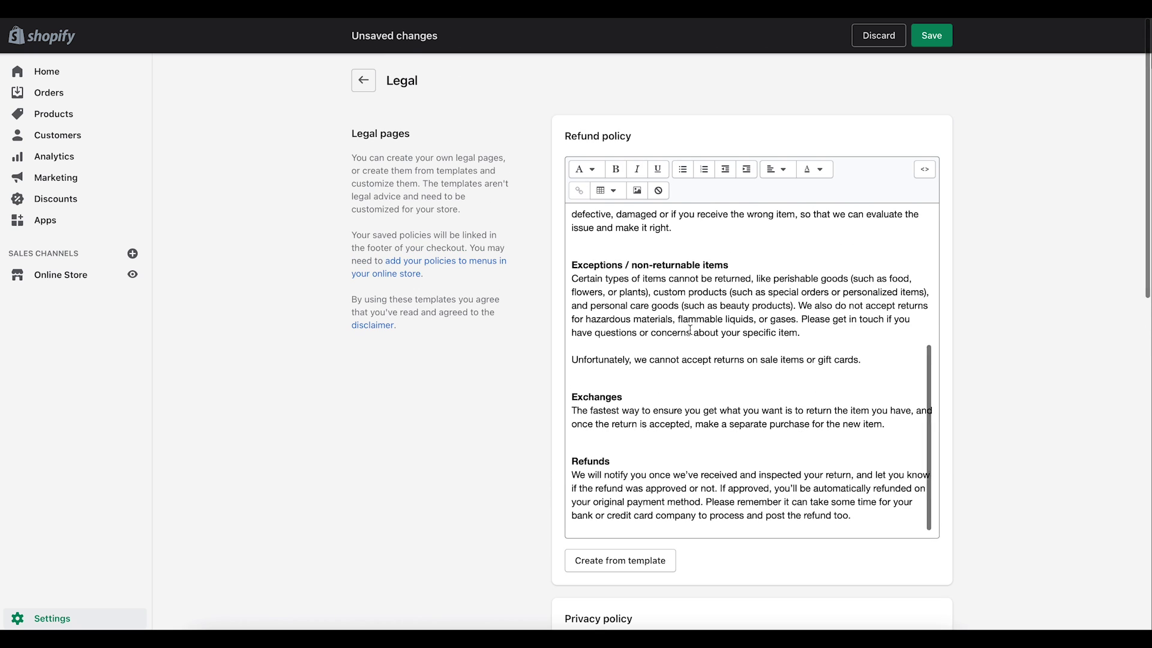
scroll(691, 331, "up", 5)
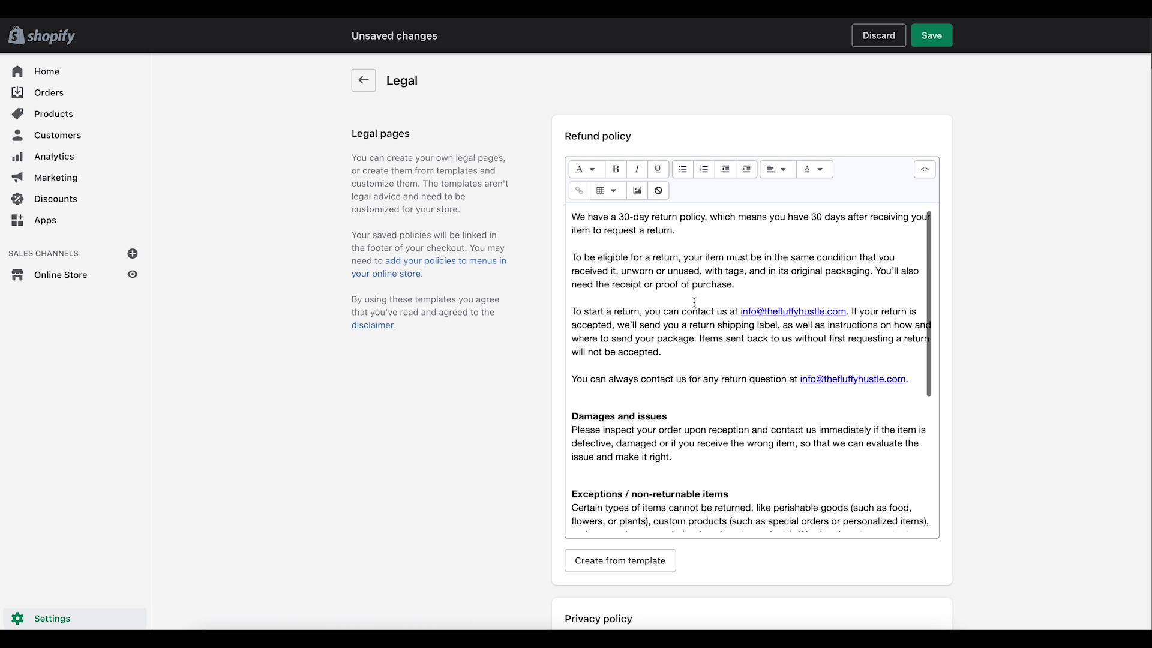
scroll(694, 301, "down", 5)
scroll(694, 300, "up", 5)
left_click(837, 246)
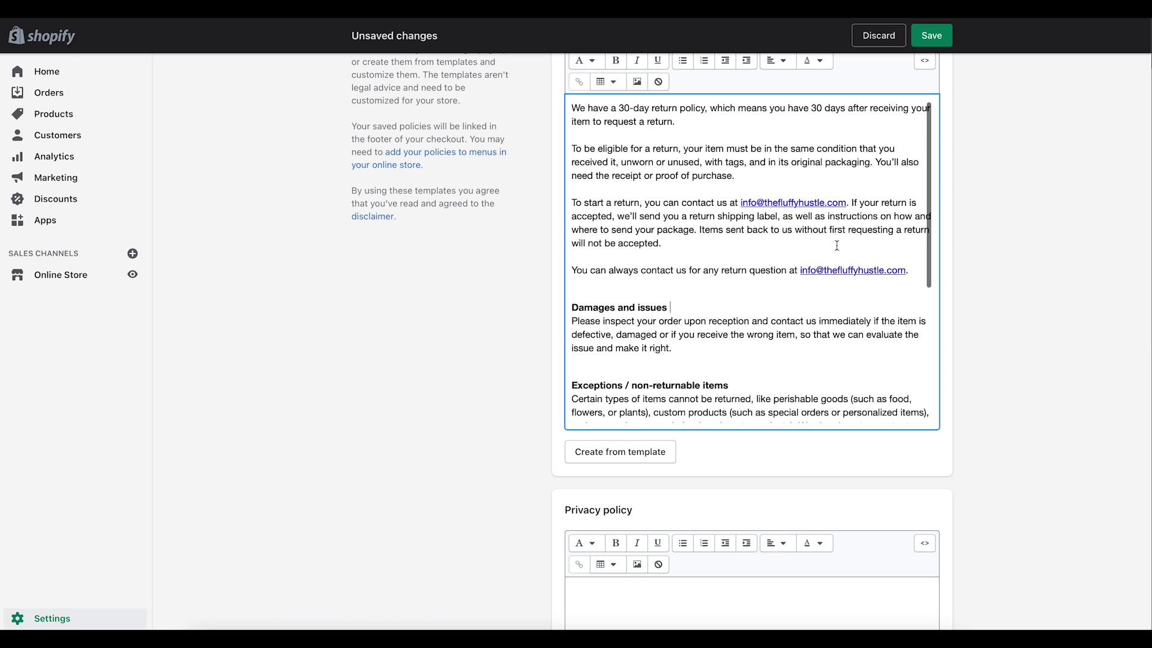
left_click_drag(801, 273, 907, 271)
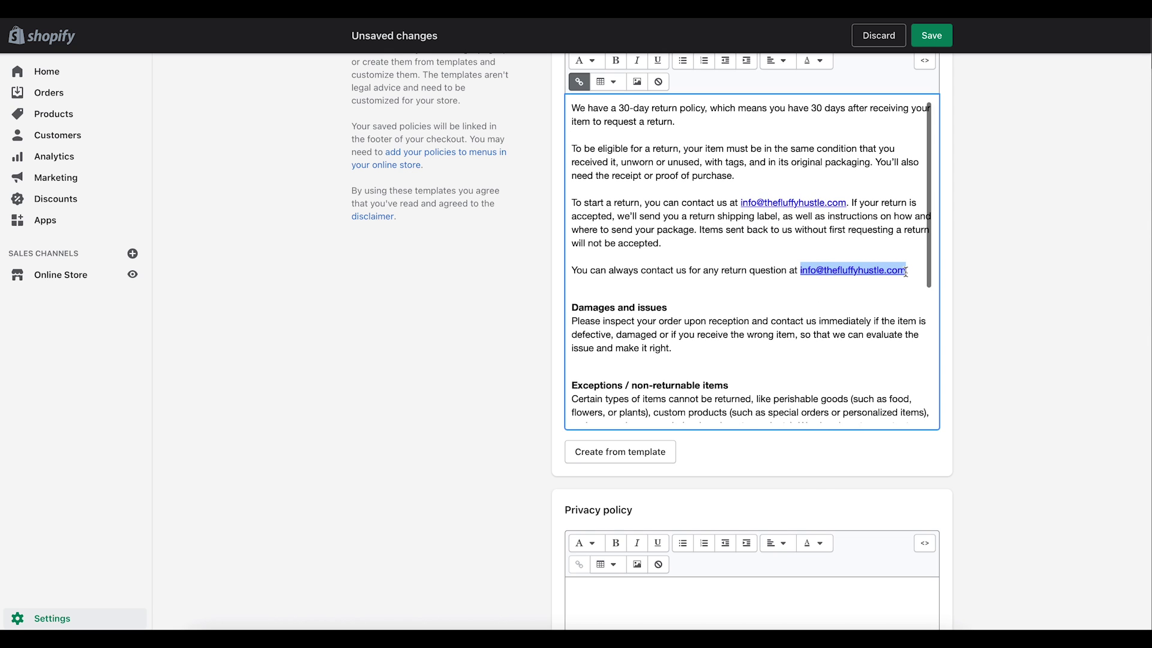
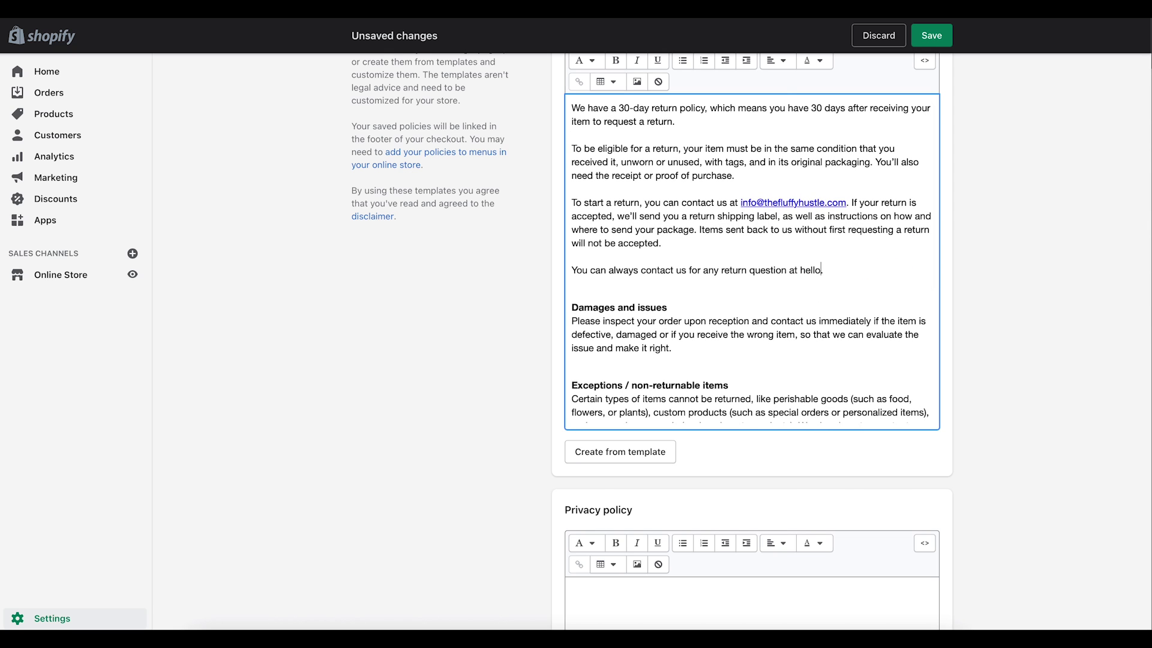
Step: Paste the new address over the start-a-return sentence's e-mail and append .com
left_click_drag(800, 268, 895, 268)
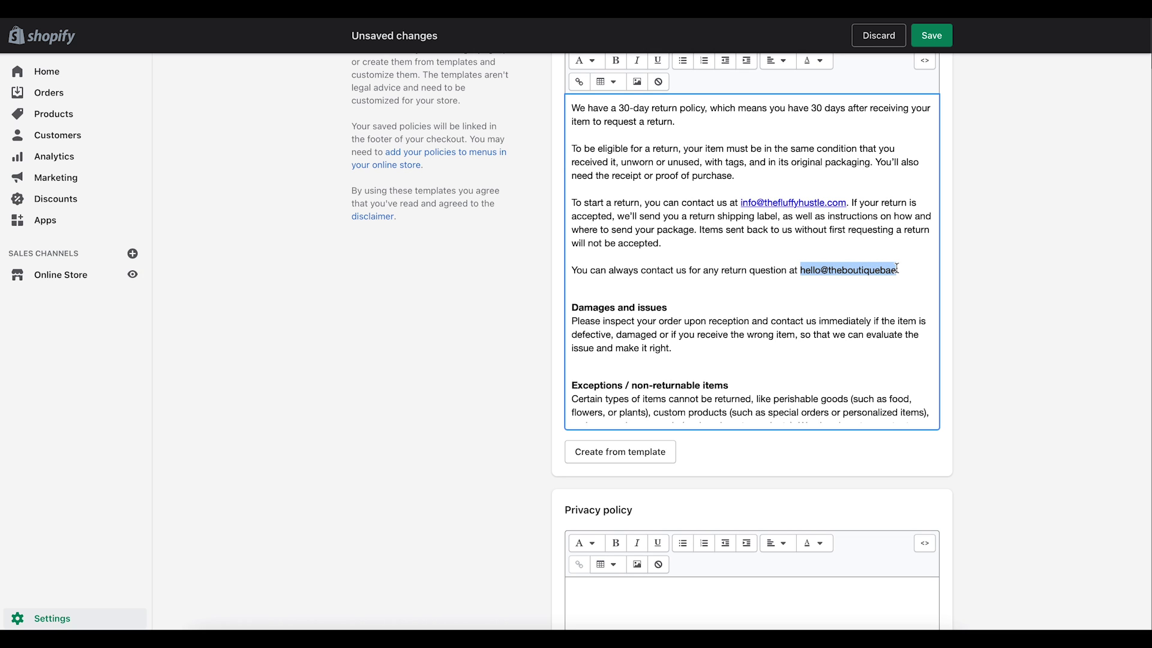
left_click_drag(739, 202, 845, 199)
left_click(741, 200)
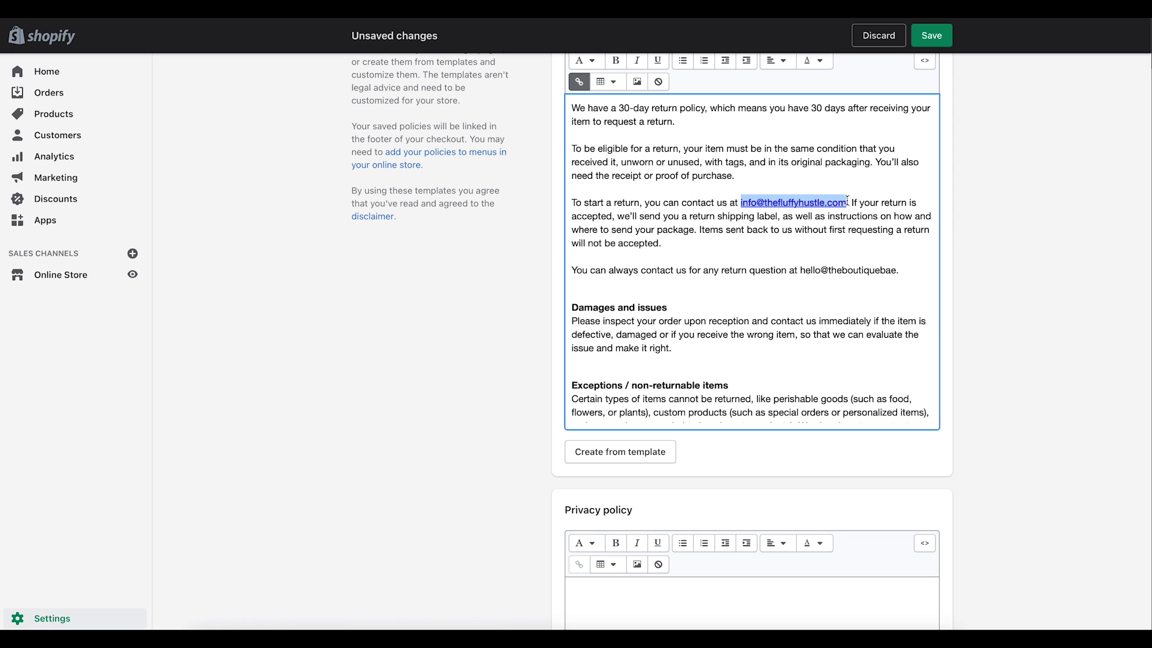
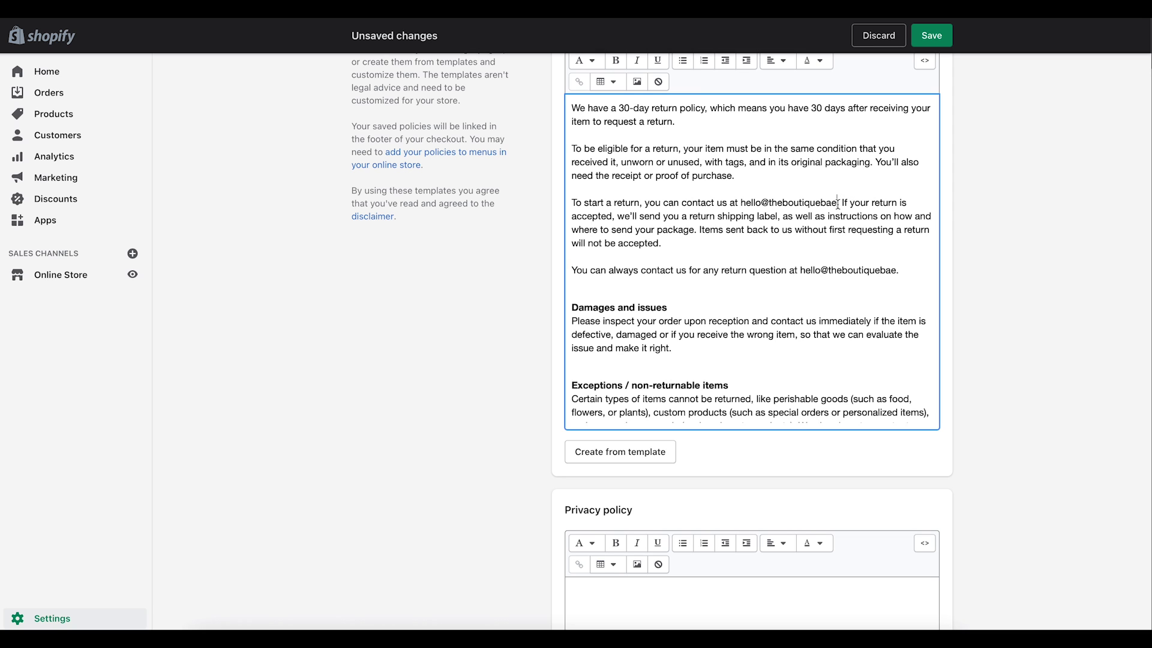
left_click(896, 271)
Step: Finish the Refund policy's contact e-mail and fill the Privacy policy with template text
type(".com")
scroll(823, 299, "down", 10)
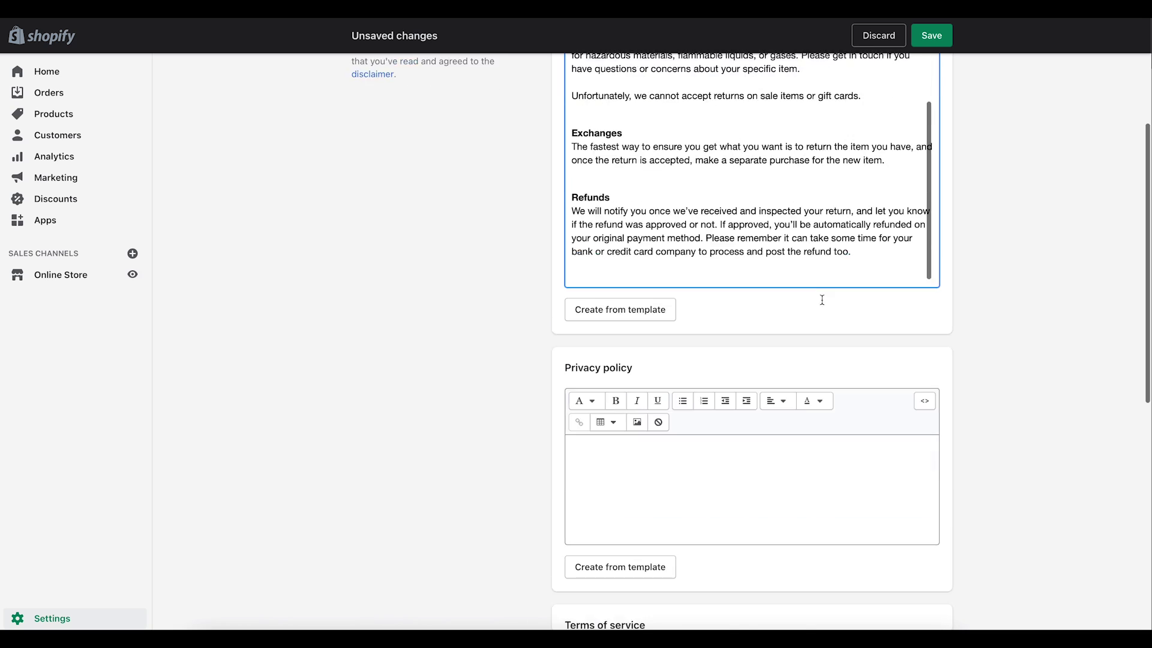
scroll(746, 288, "up", 4)
scroll(737, 289, "up", 2)
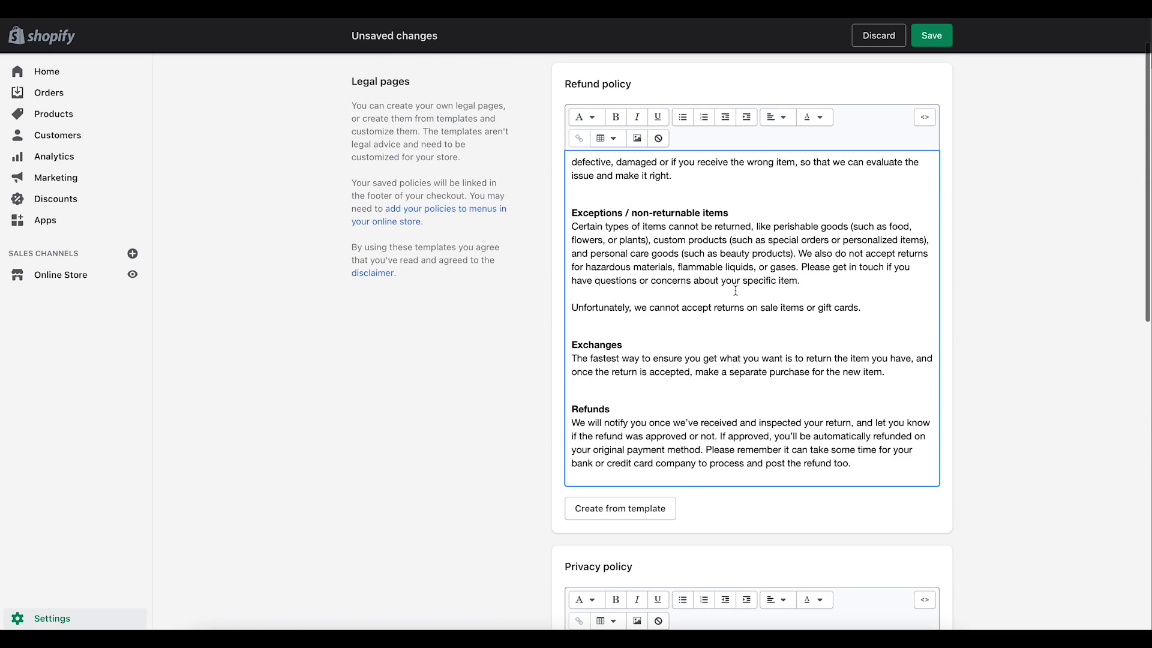
scroll(736, 290, "down", 6)
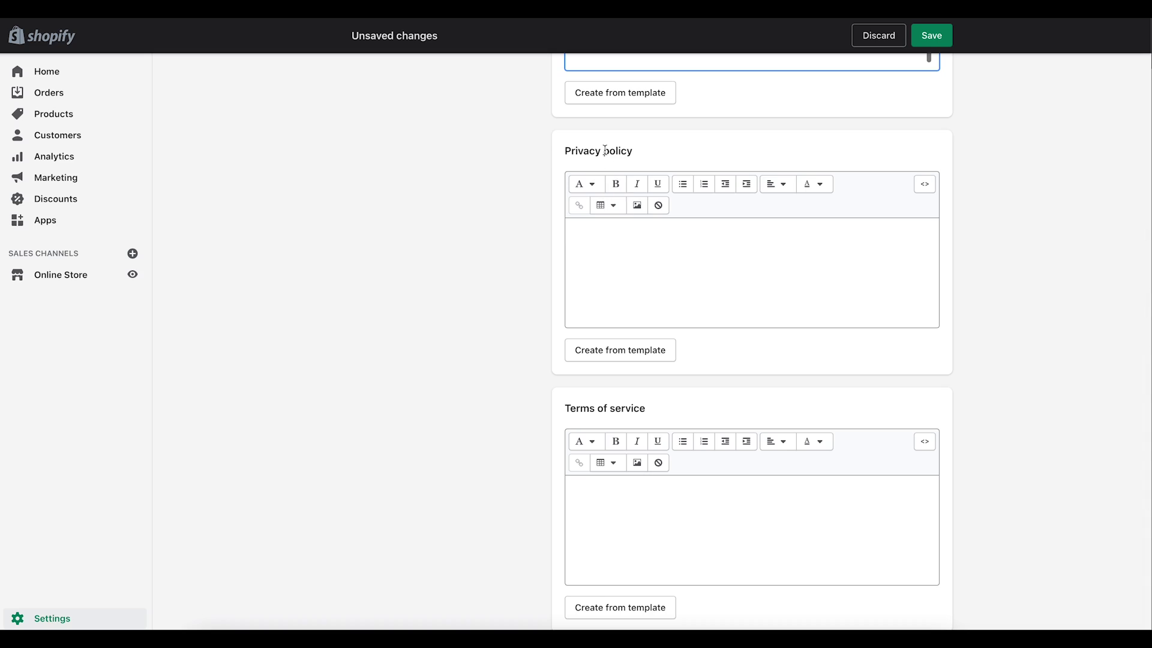
left_click(629, 354)
Step: Fill the Terms of service from the template, then save all legal pages
scroll(668, 383, "down", 20)
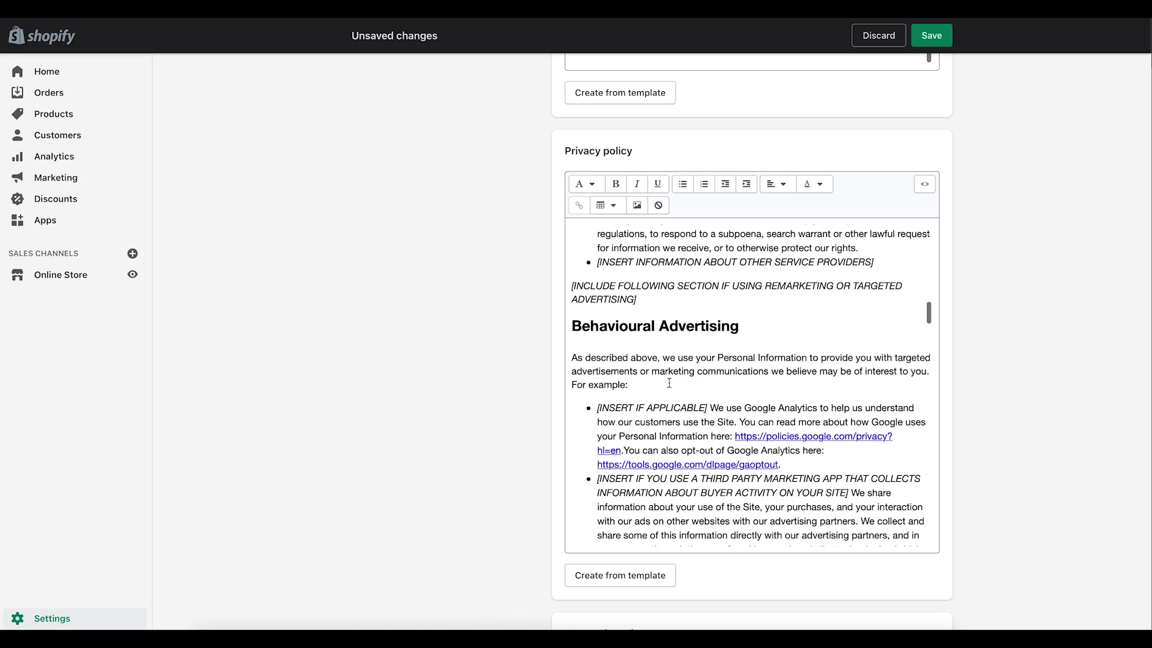
scroll(669, 382, "up", 4)
scroll(669, 383, "down", 10)
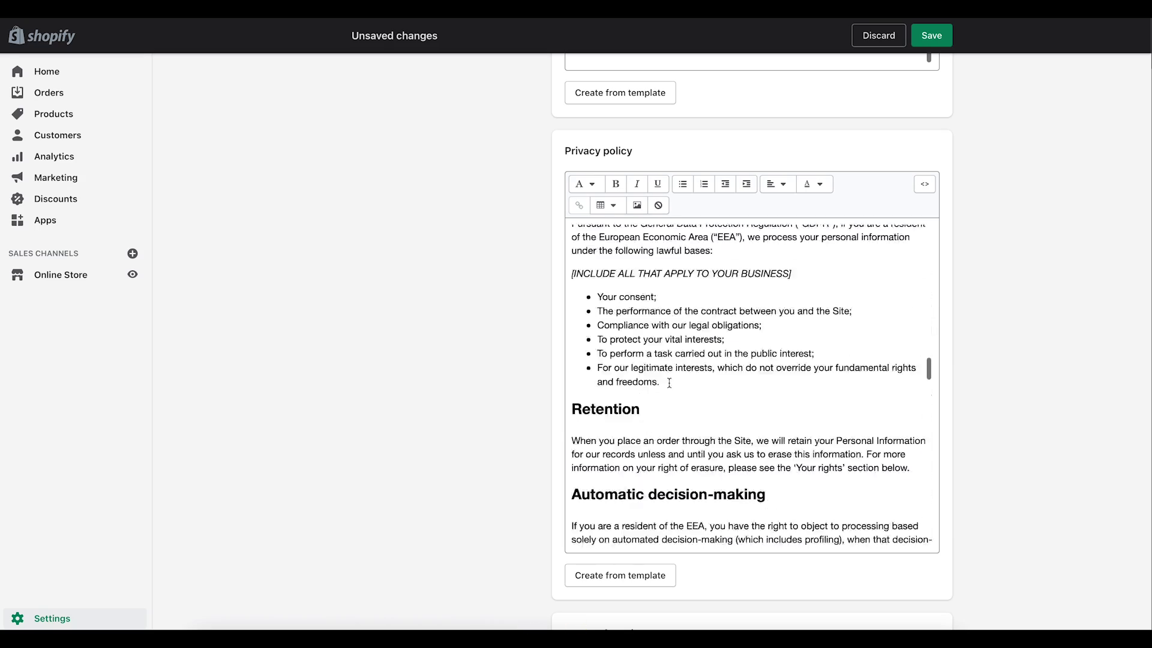
scroll(669, 383, "down", 20)
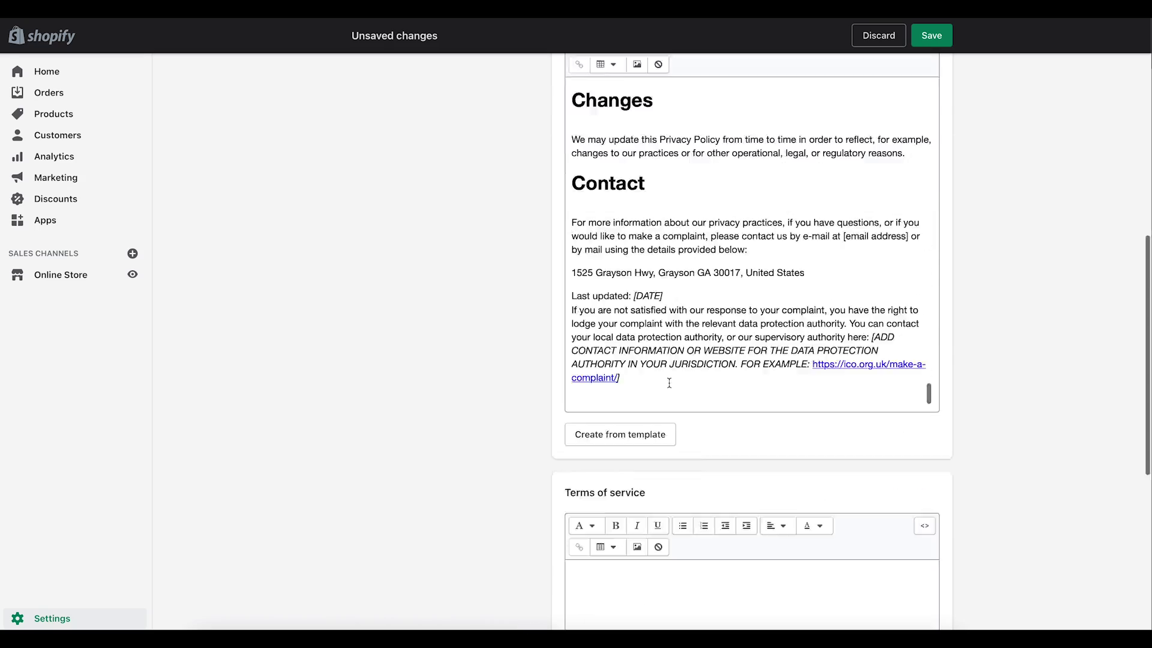
scroll(538, 411, "down", 10)
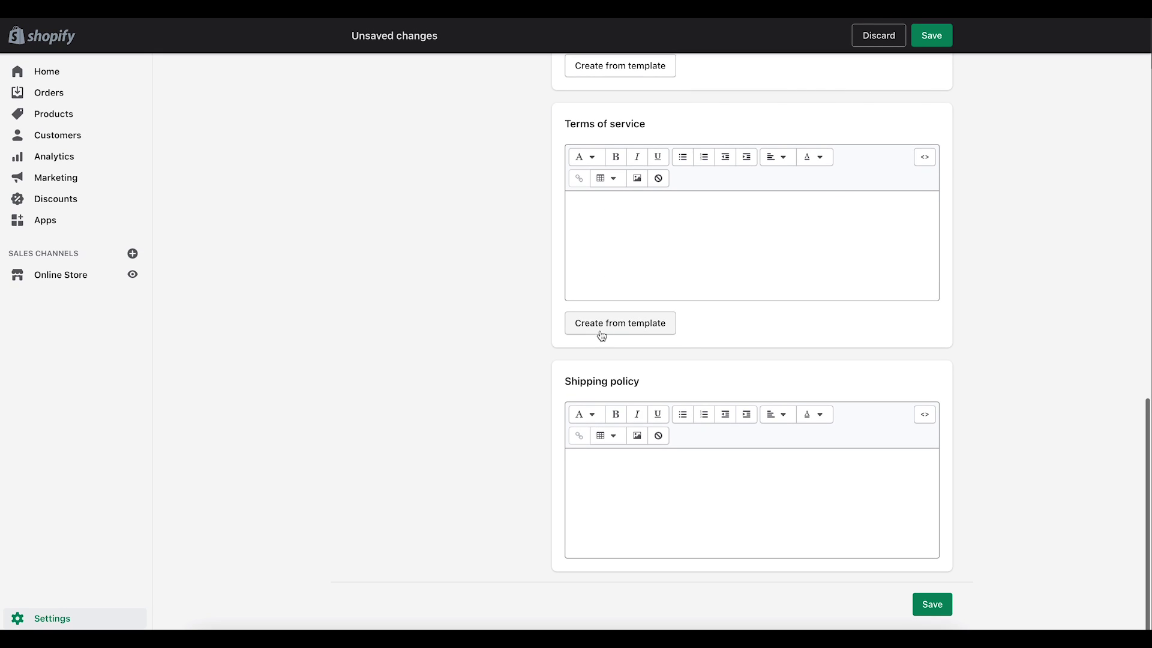
left_click(601, 324)
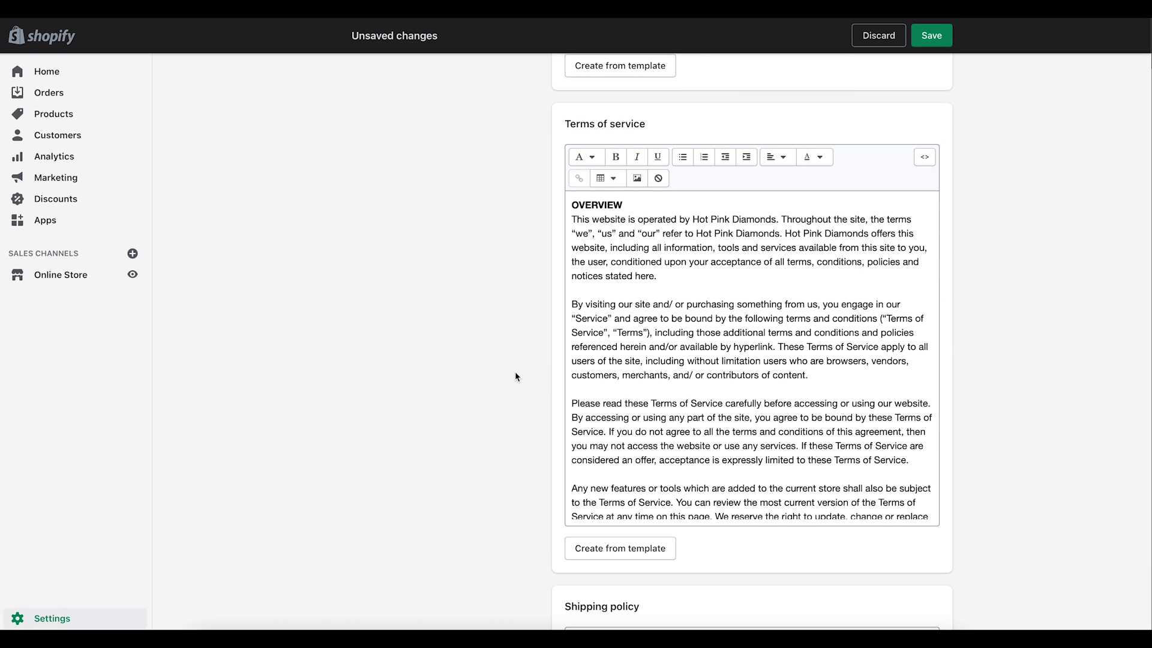
scroll(515, 377, "down", 5)
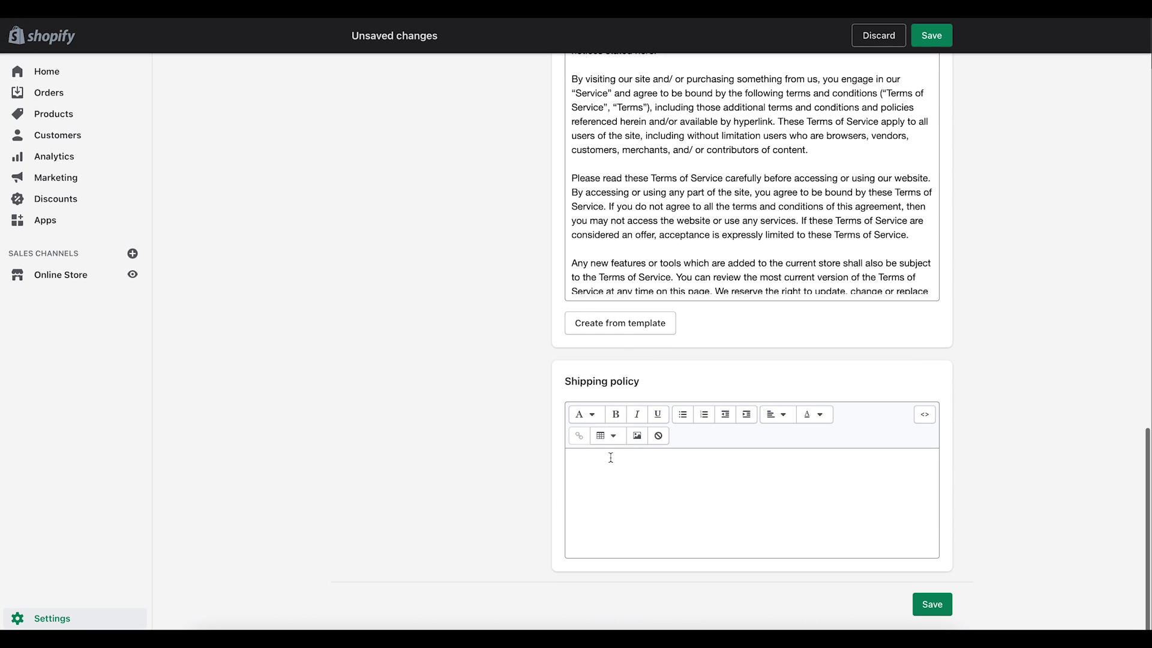
left_click(603, 481)
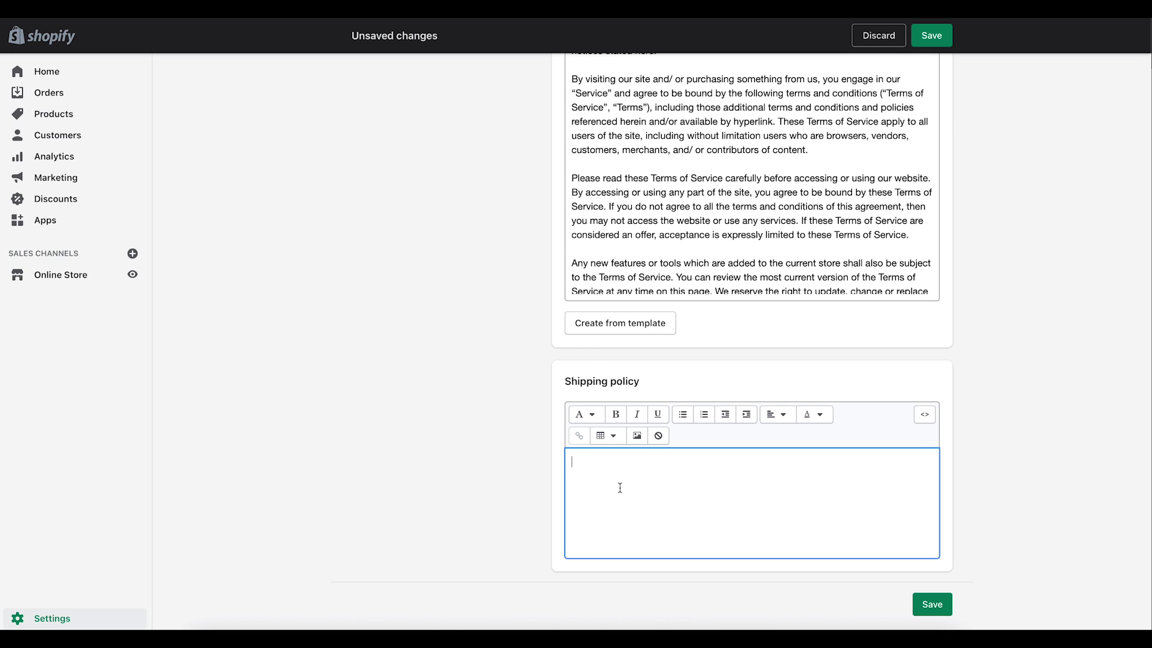
left_click(936, 603)
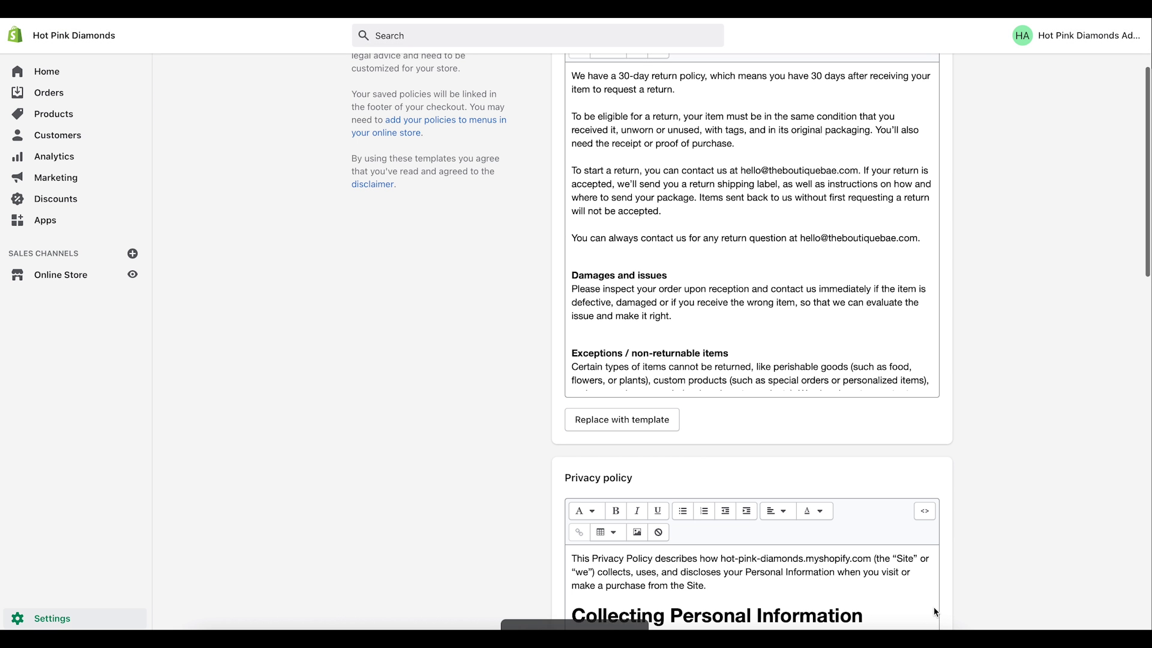
Step: Add a Privacy Policy link item to the Footer menu
left_click(51, 276)
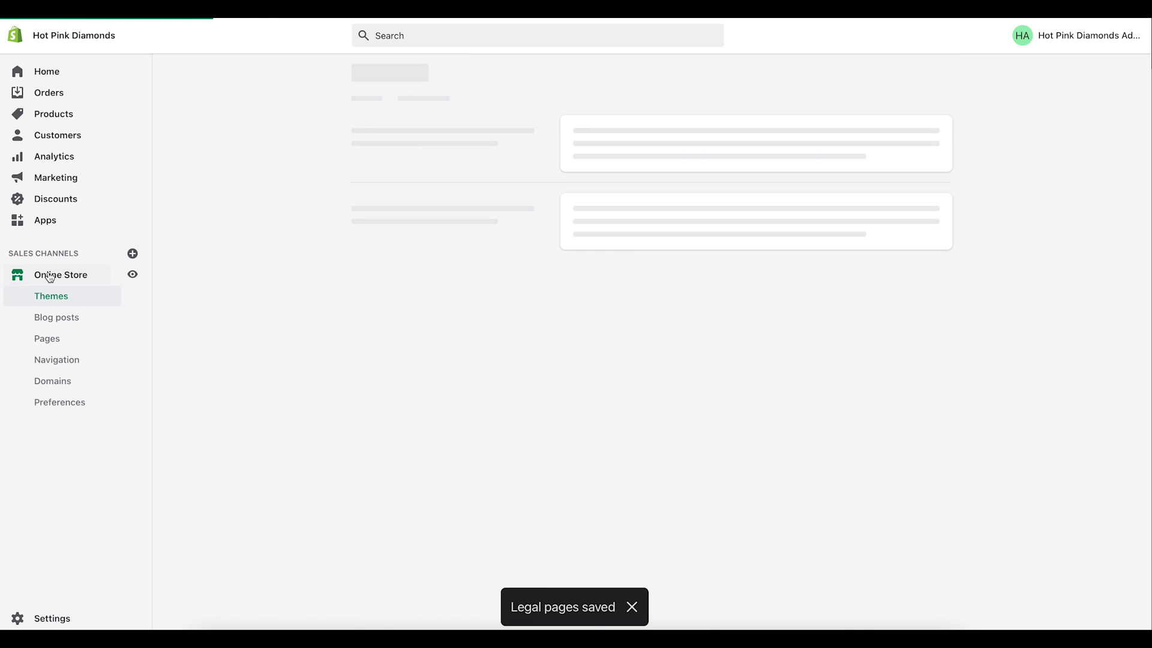
left_click(51, 362)
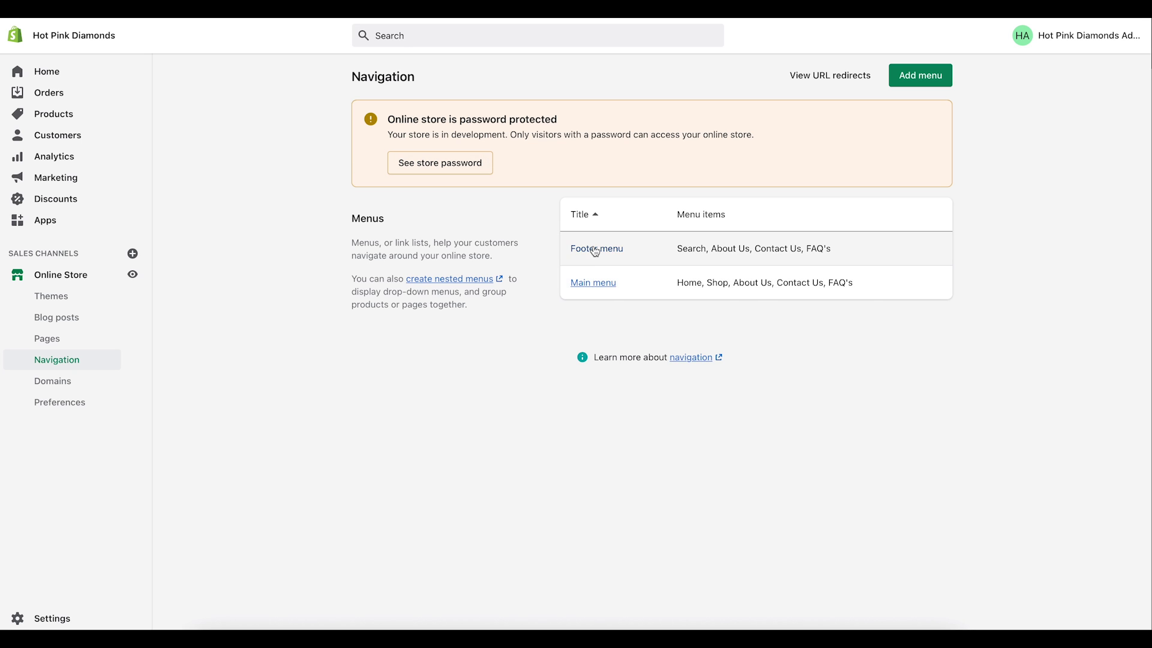
left_click(594, 248)
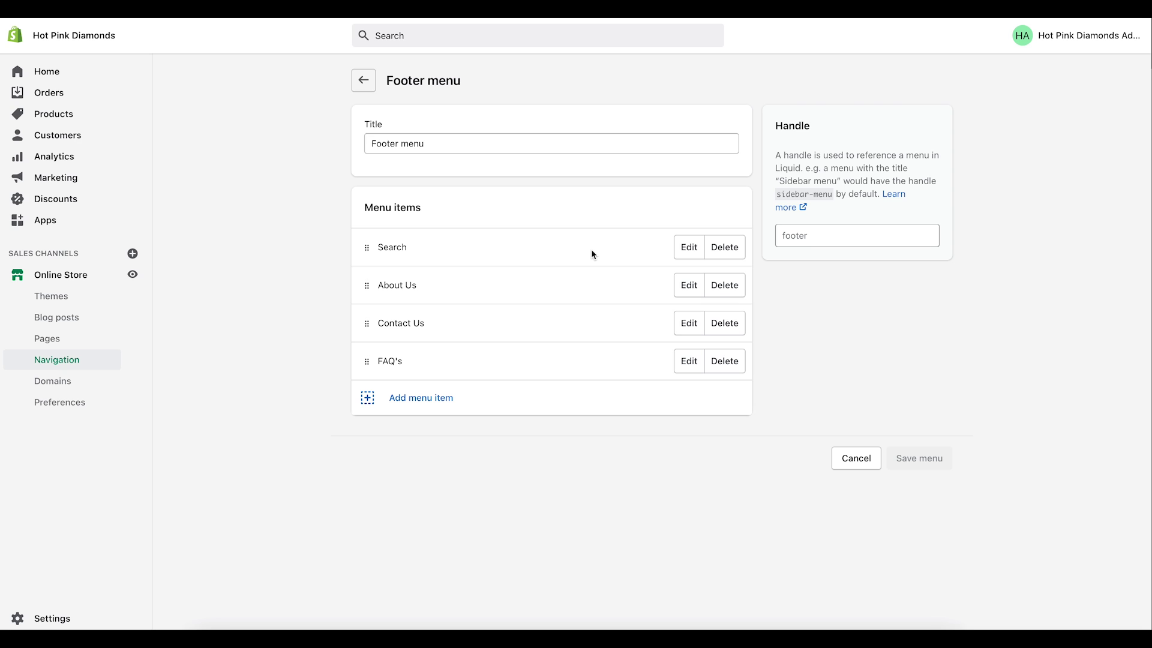
left_click(414, 401)
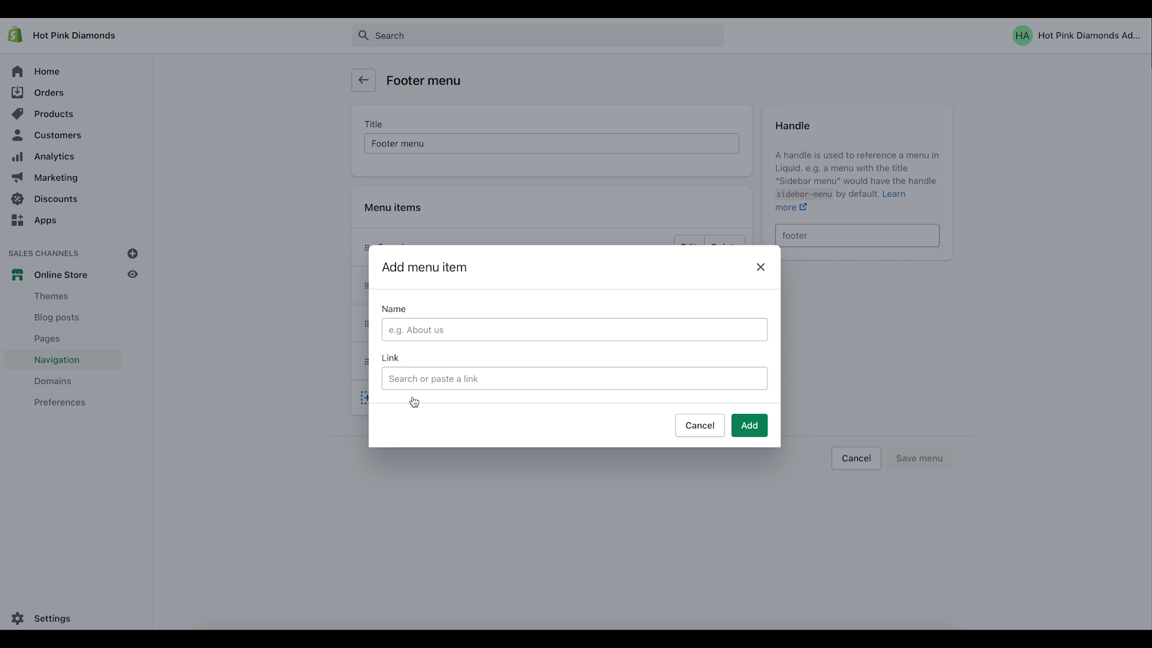
left_click(434, 375)
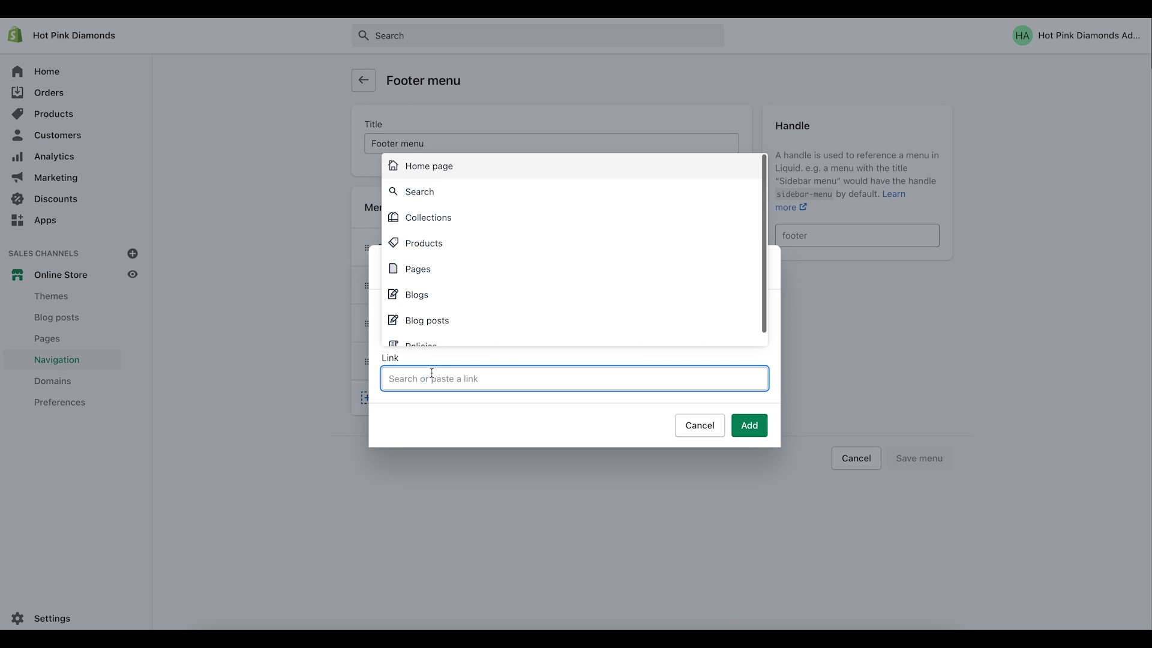
scroll(439, 311, "down", 1)
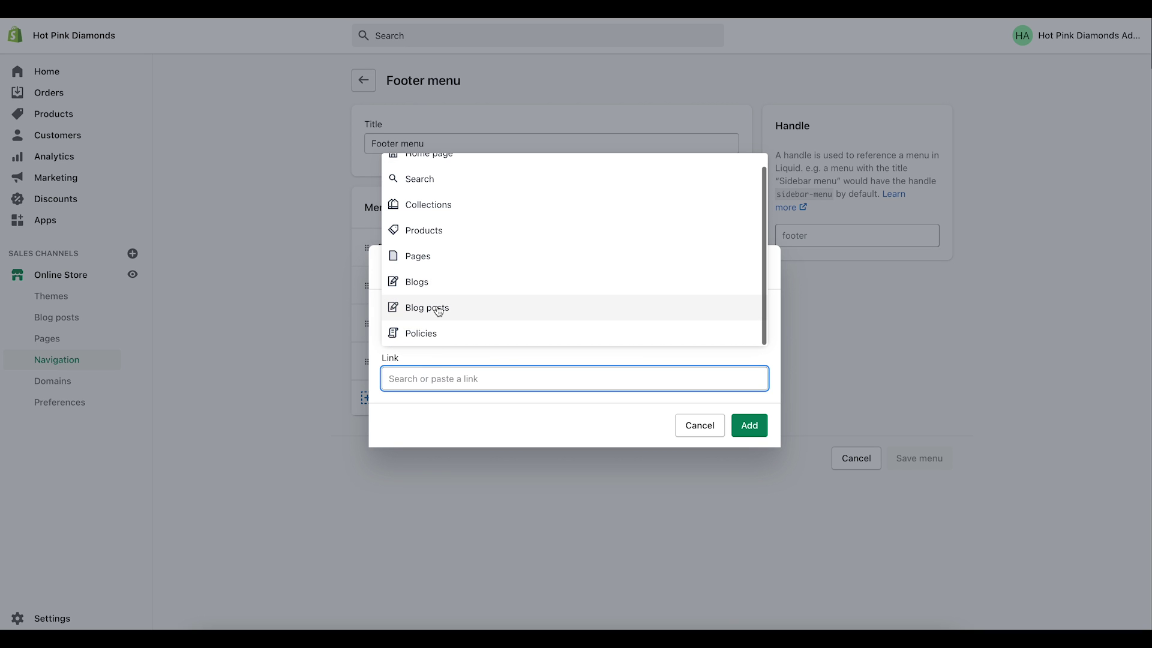
left_click(424, 335)
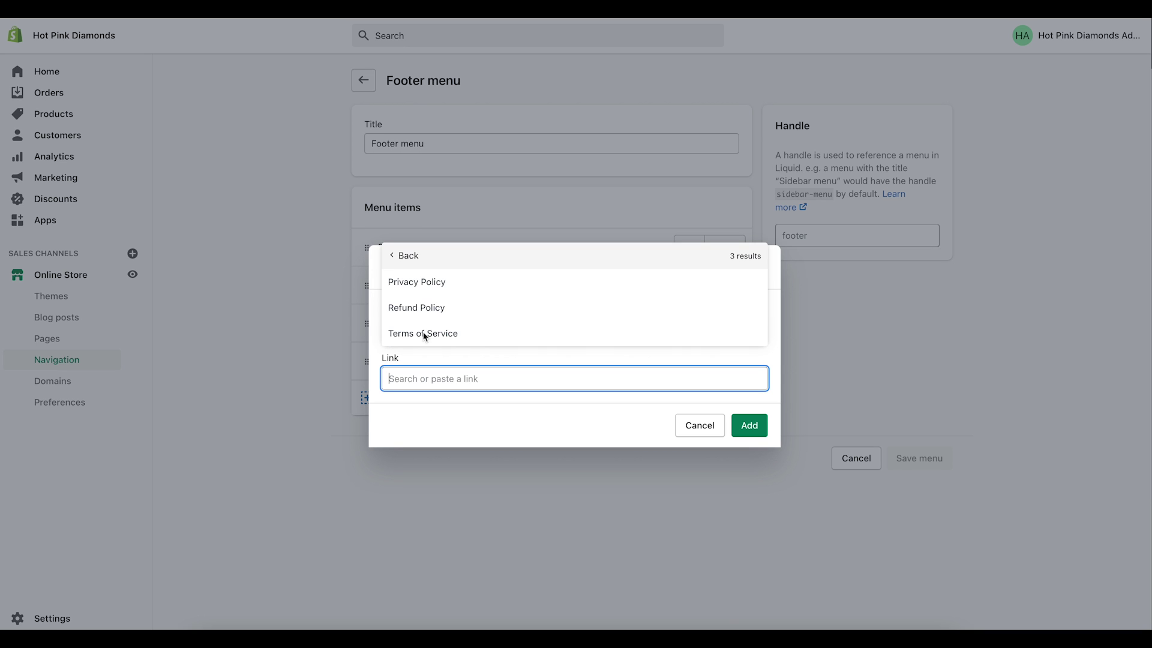
left_click(418, 282)
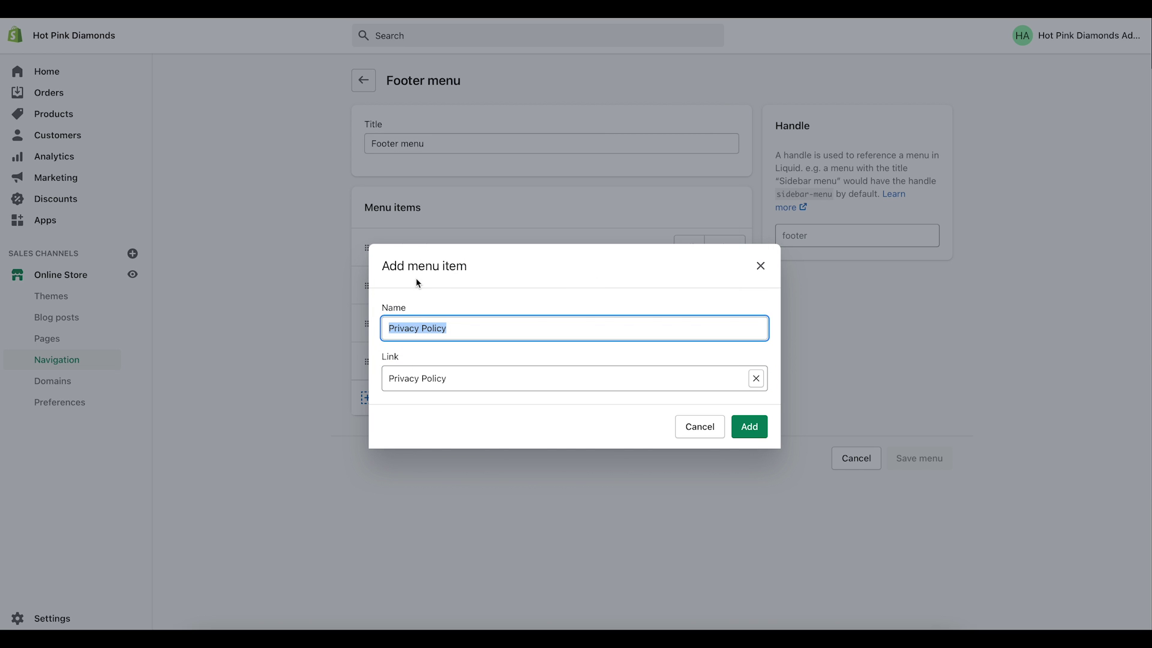
left_click(748, 426)
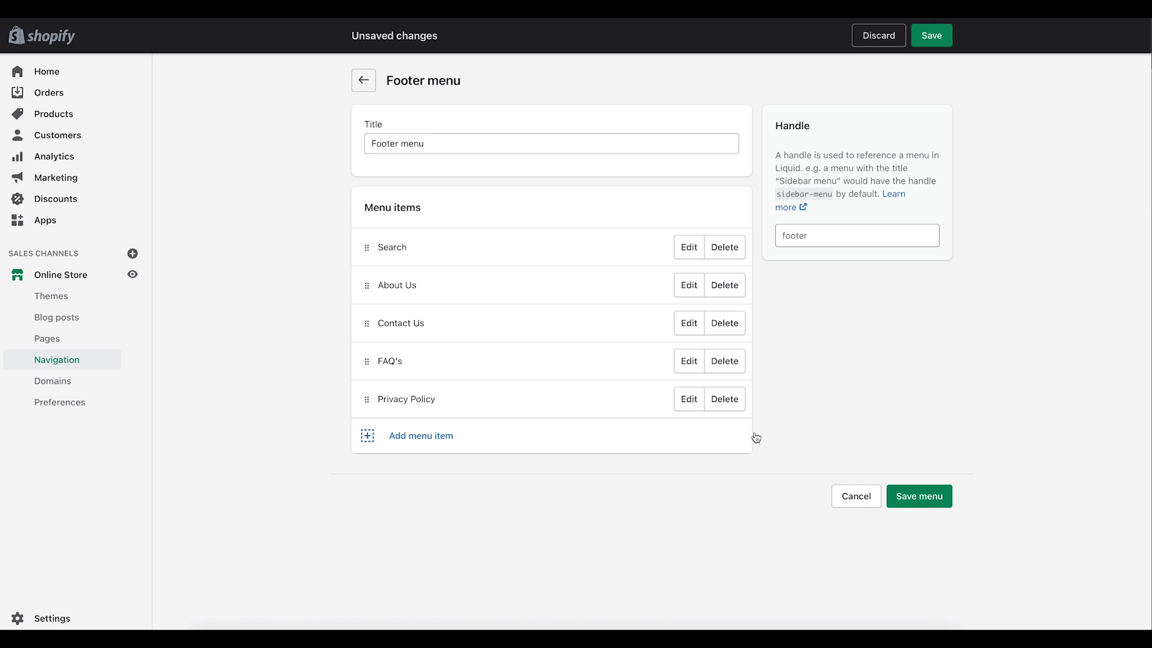
Step: Add a Refund Policy link item to the Footer menu
left_click(427, 434)
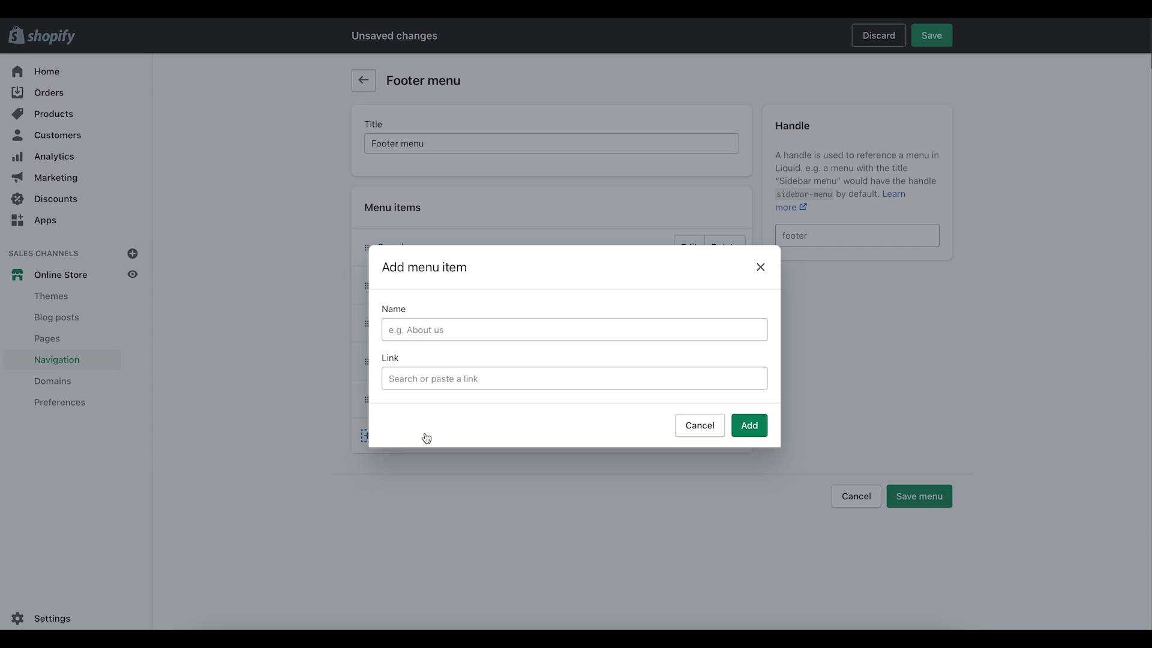
left_click(423, 326)
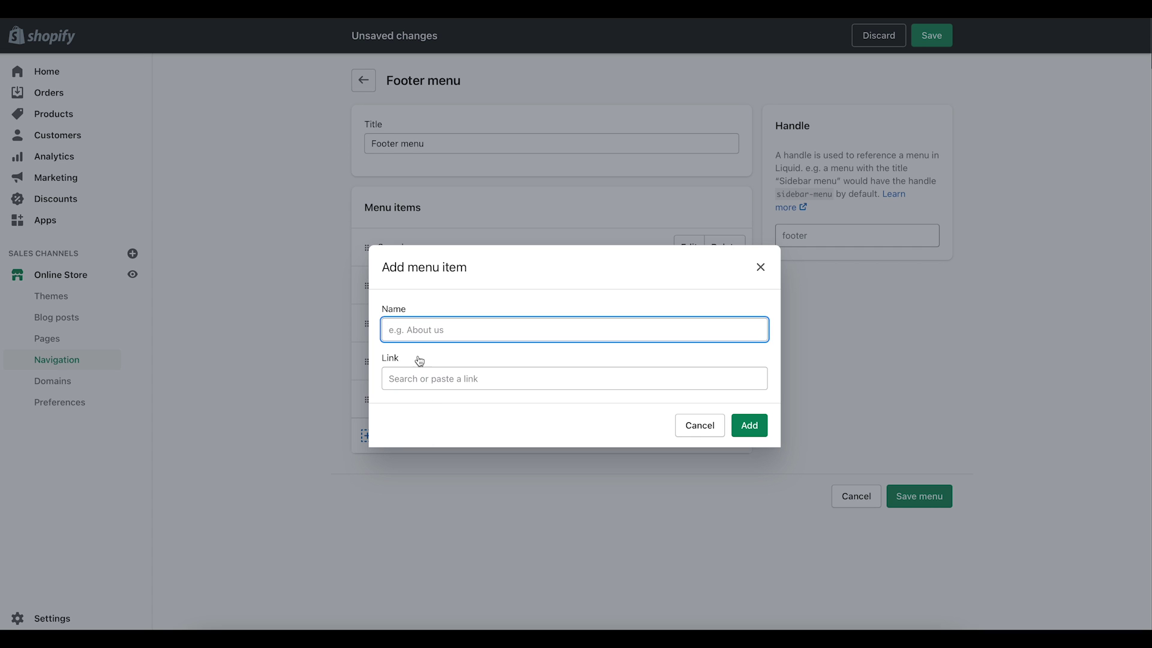
left_click(416, 380)
scroll(433, 334, "down", 1)
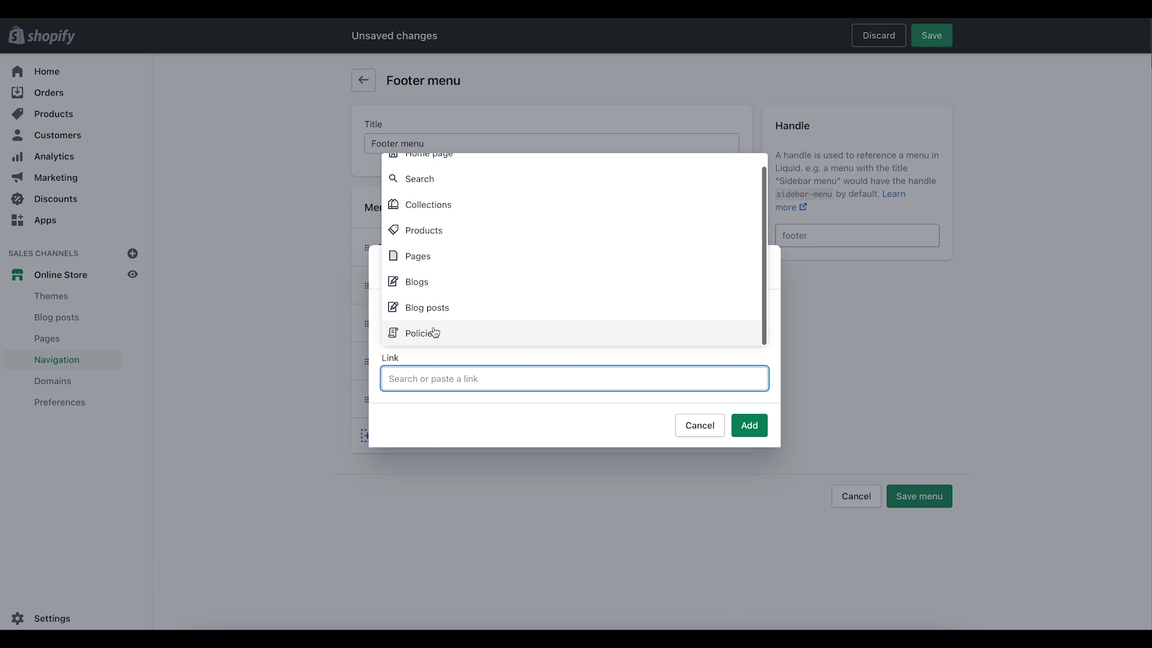
left_click(434, 334)
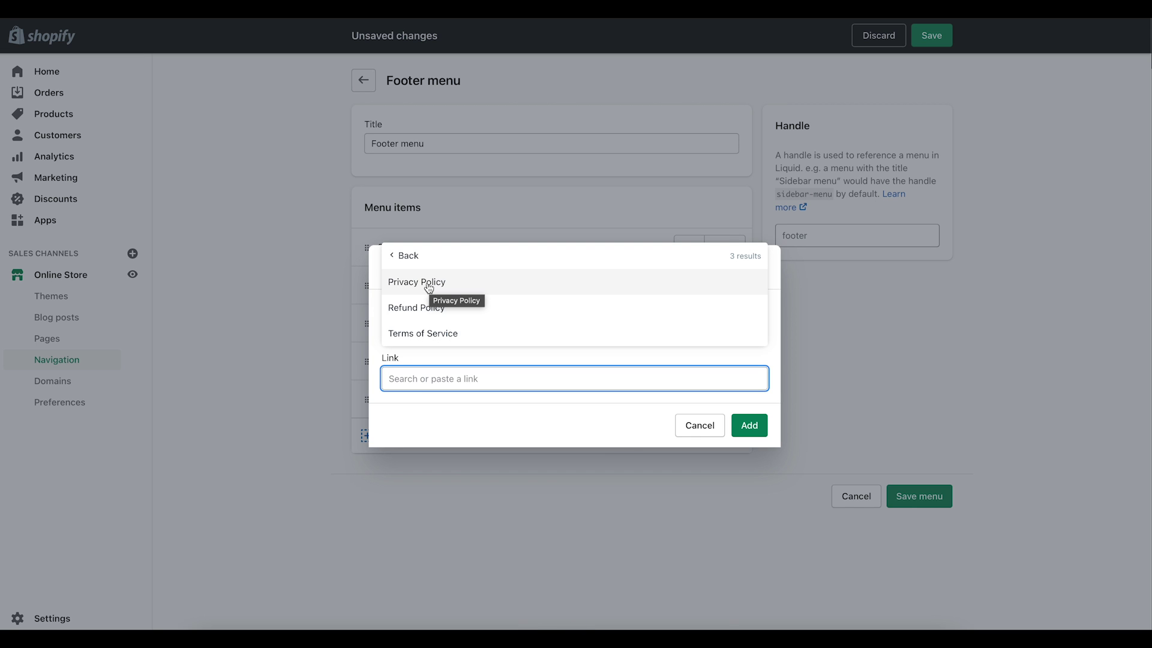
left_click(428, 309)
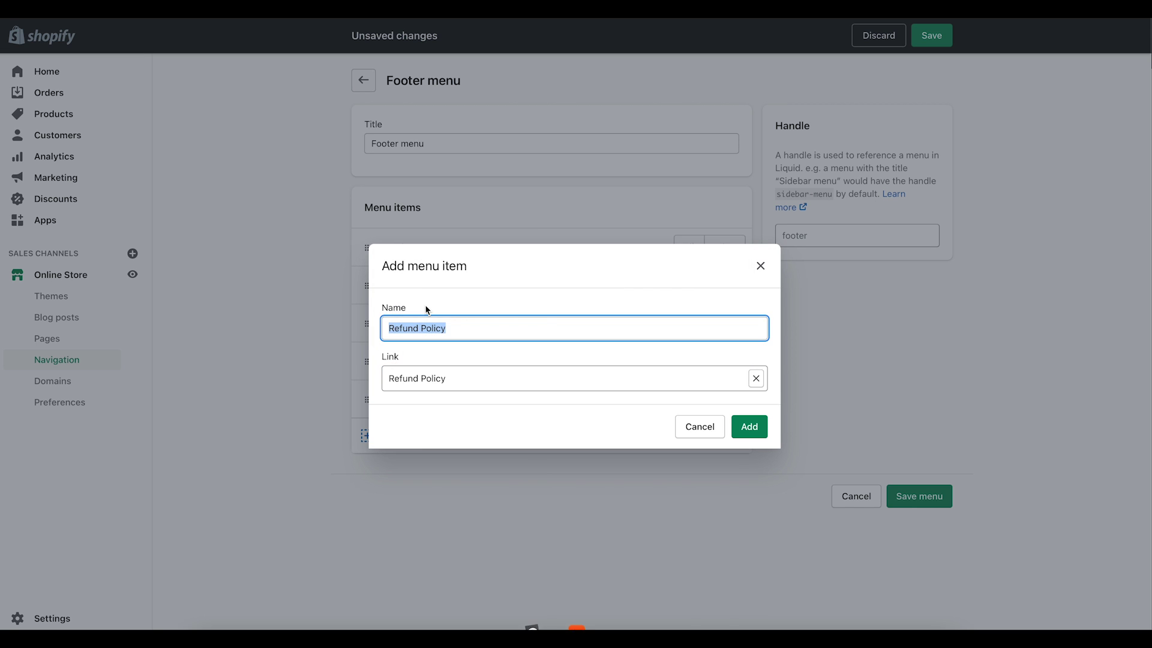
left_click(750, 426)
Step: Add a Terms of Service link, save the Footer menu, and preview the storefront
left_click(441, 474)
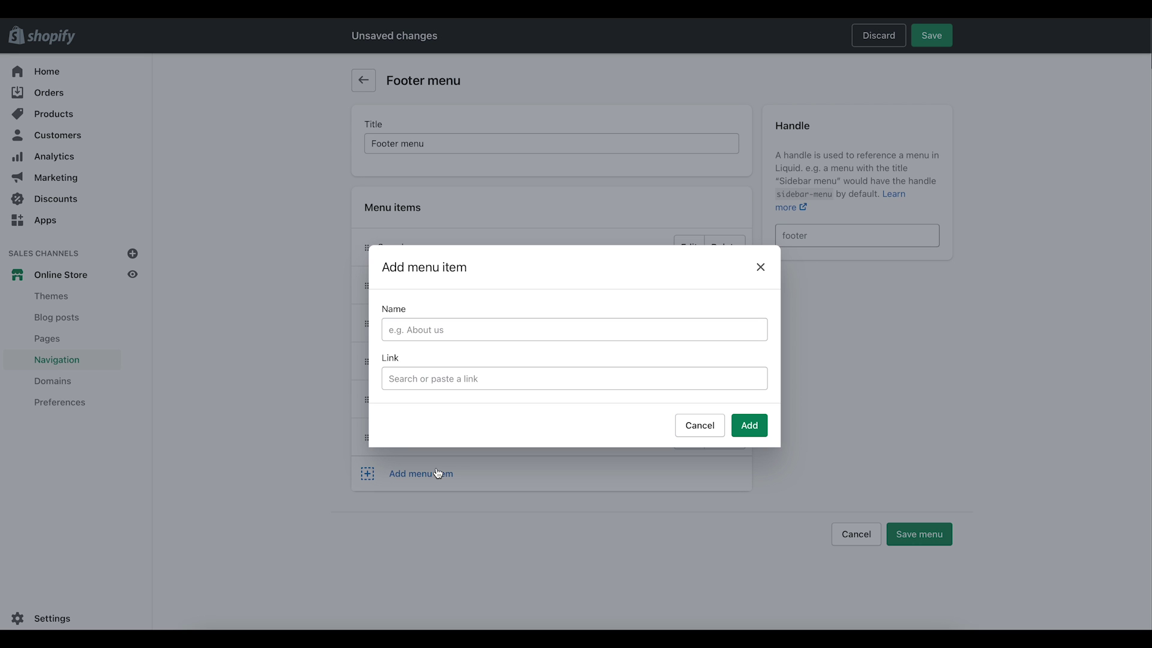
left_click(441, 388)
scroll(440, 317, "down", 1)
left_click(432, 332)
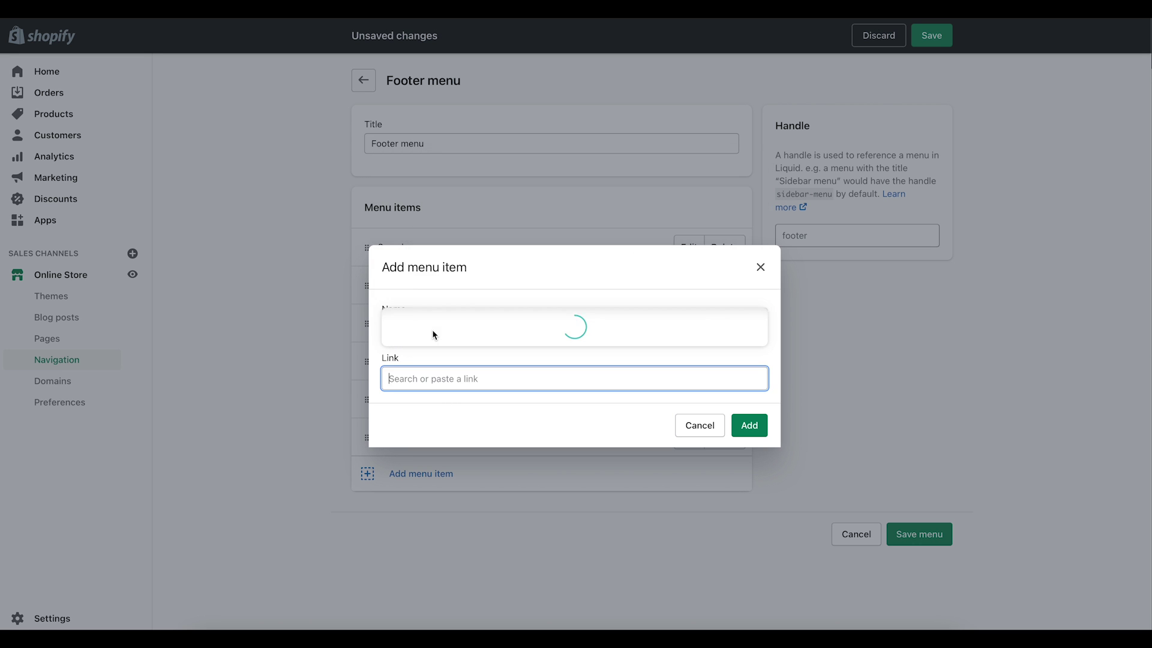
left_click(433, 335)
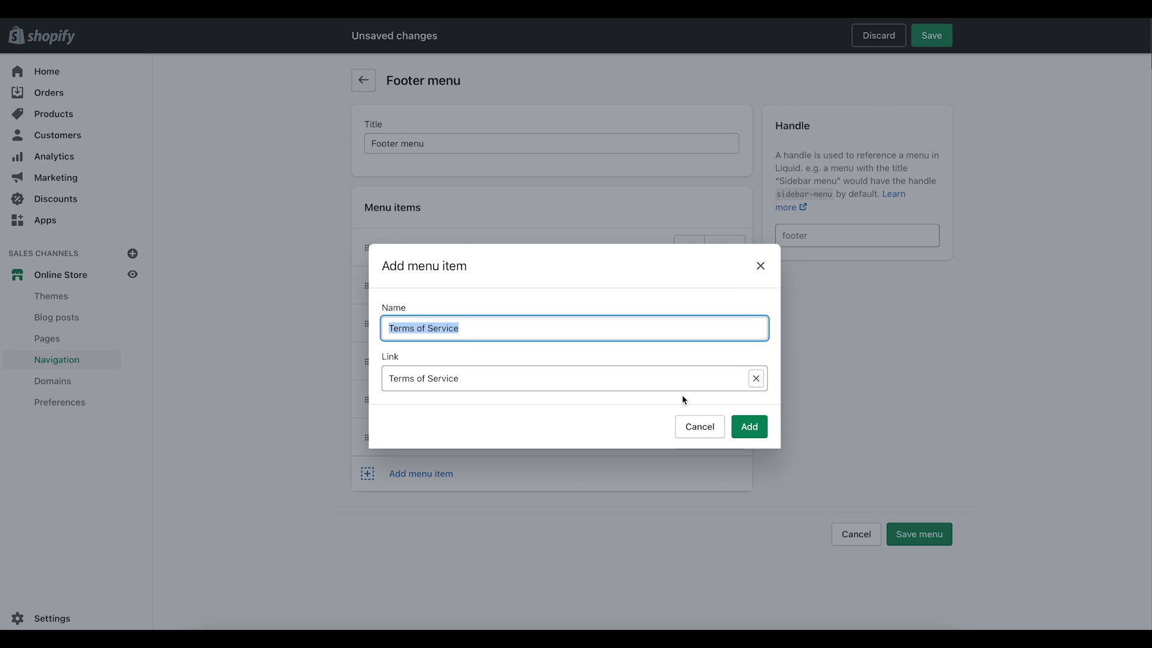
left_click(747, 426)
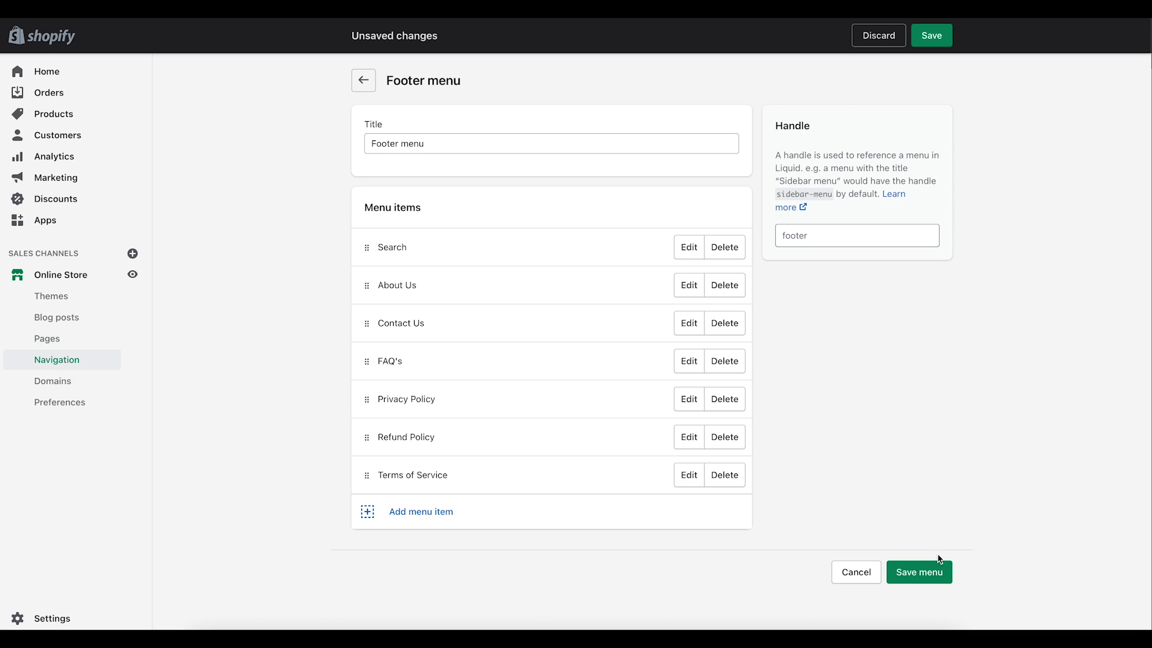
left_click(931, 572)
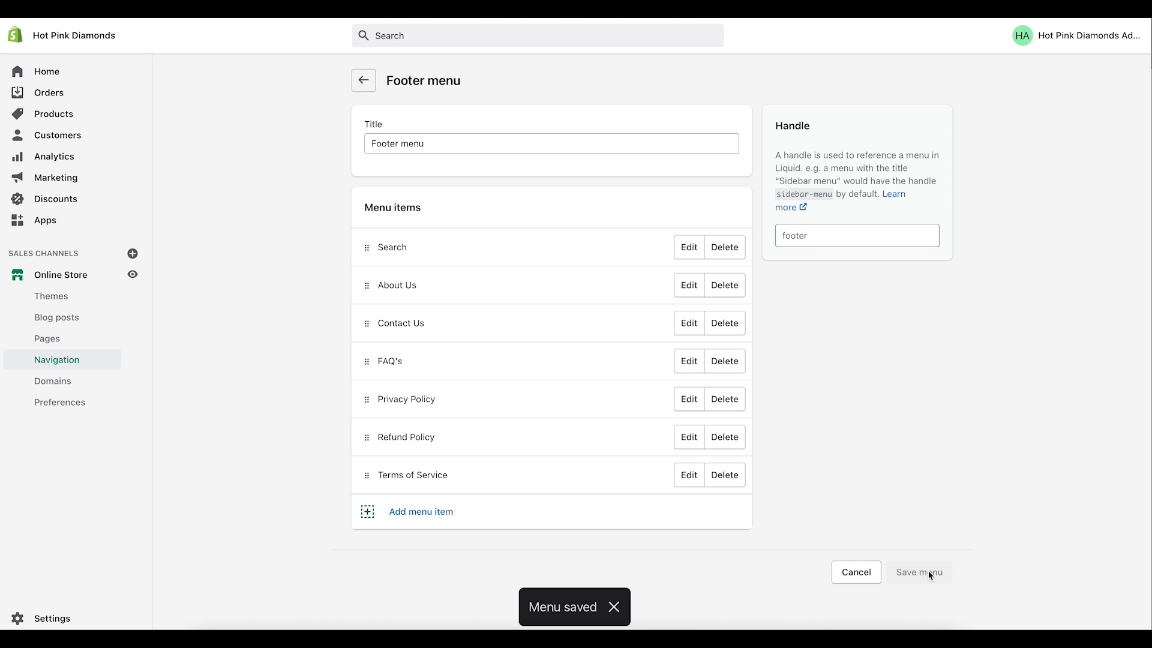
left_click(132, 274)
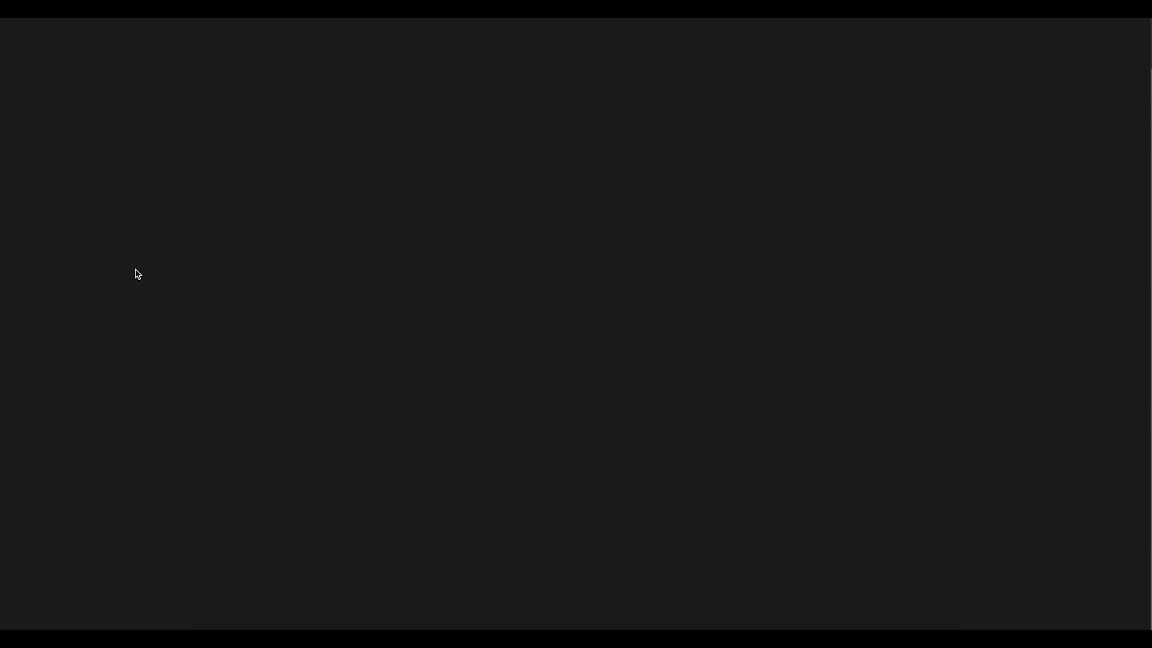
Step: Check the storefront footer's Quick links, then go back to the admin Navigation list
scroll(602, 319, "down", 20)
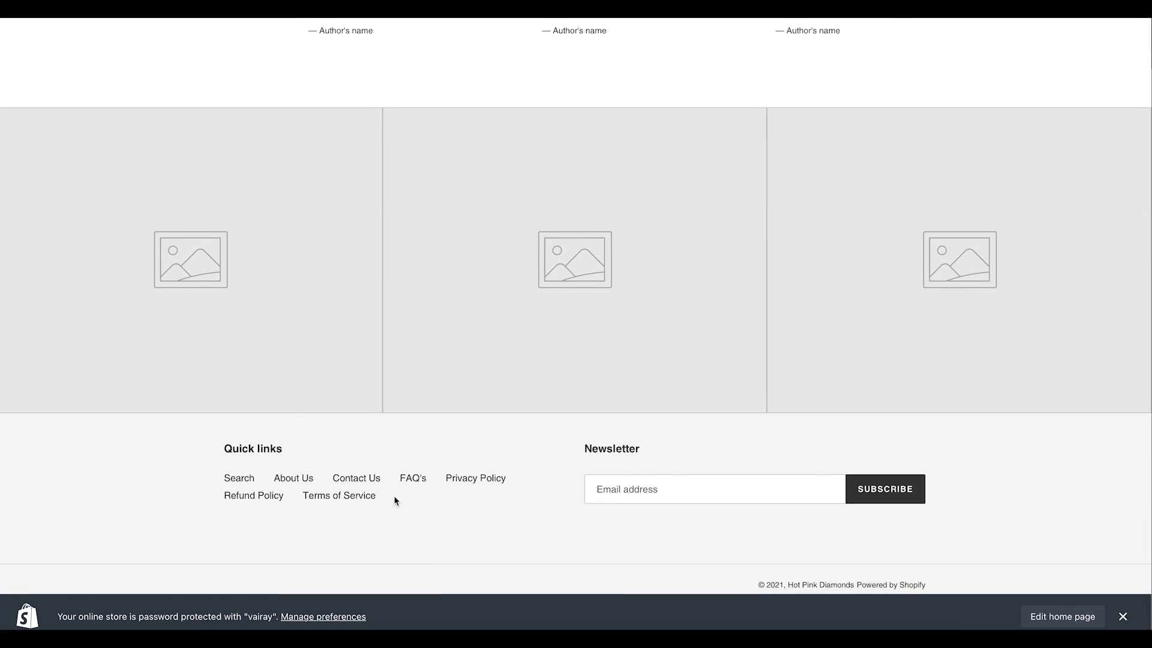
scroll(394, 498, "up", 10)
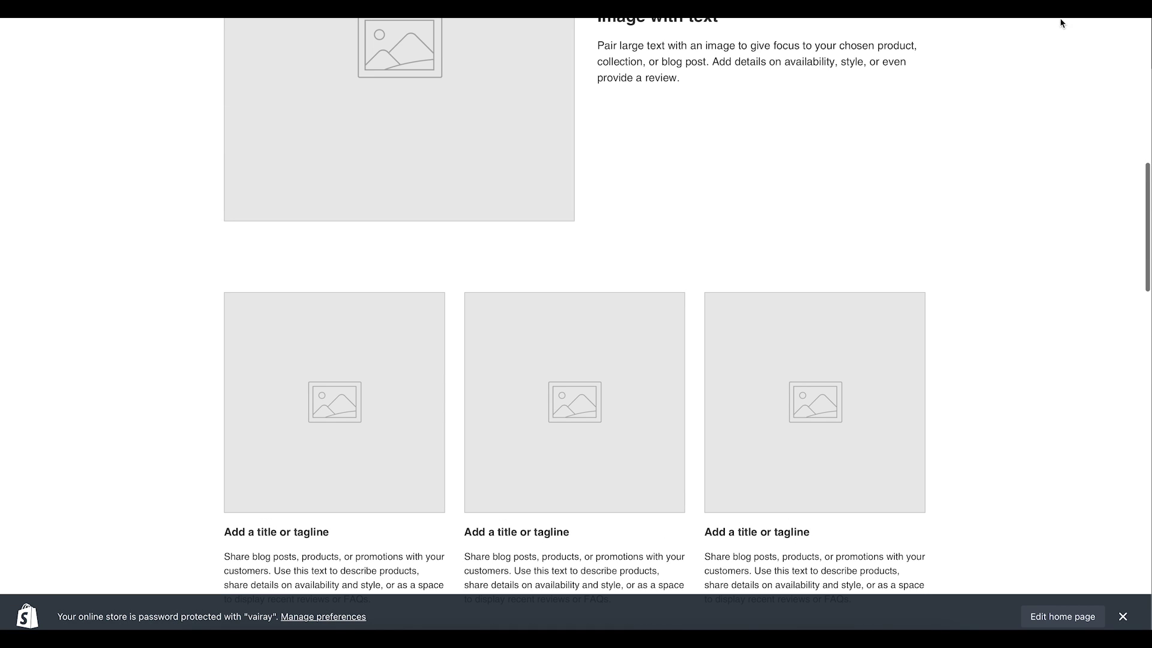
left_click(1079, 19)
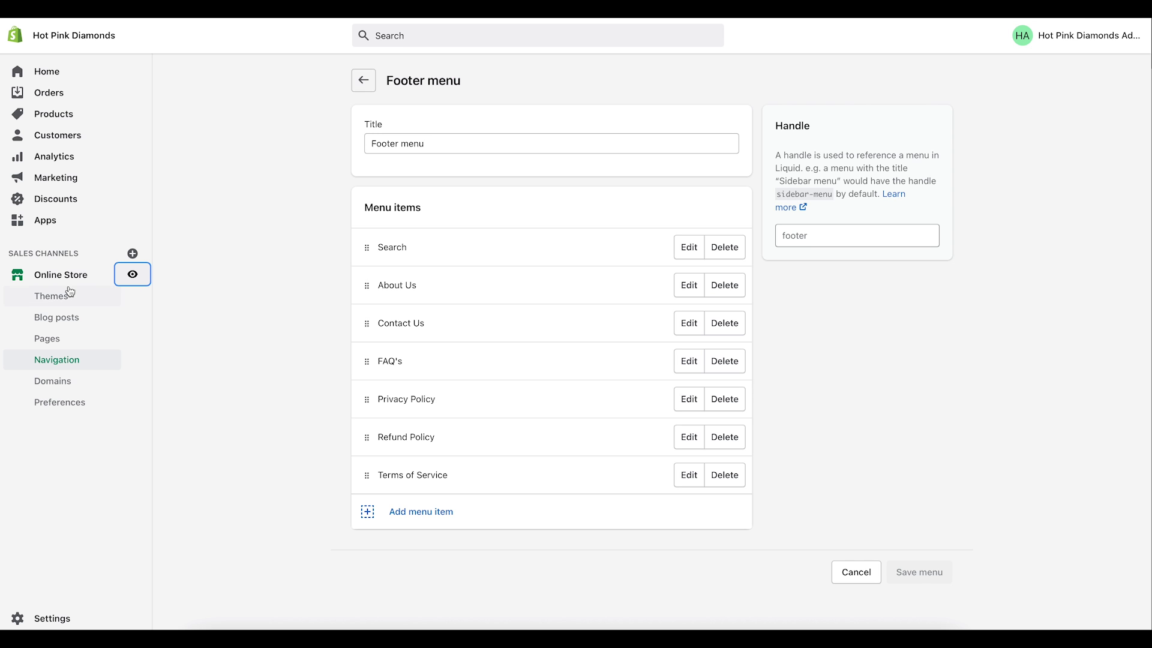
left_click(367, 81)
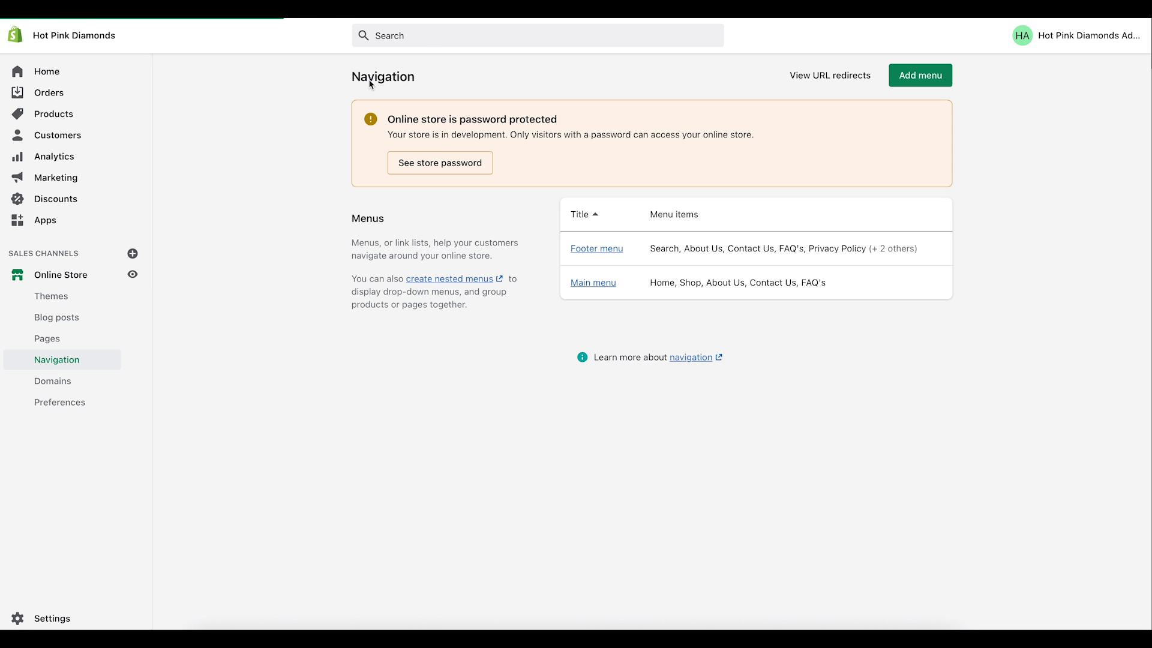
Step: Look over the Main menu's current items, then switch to the Products page
left_click(596, 286)
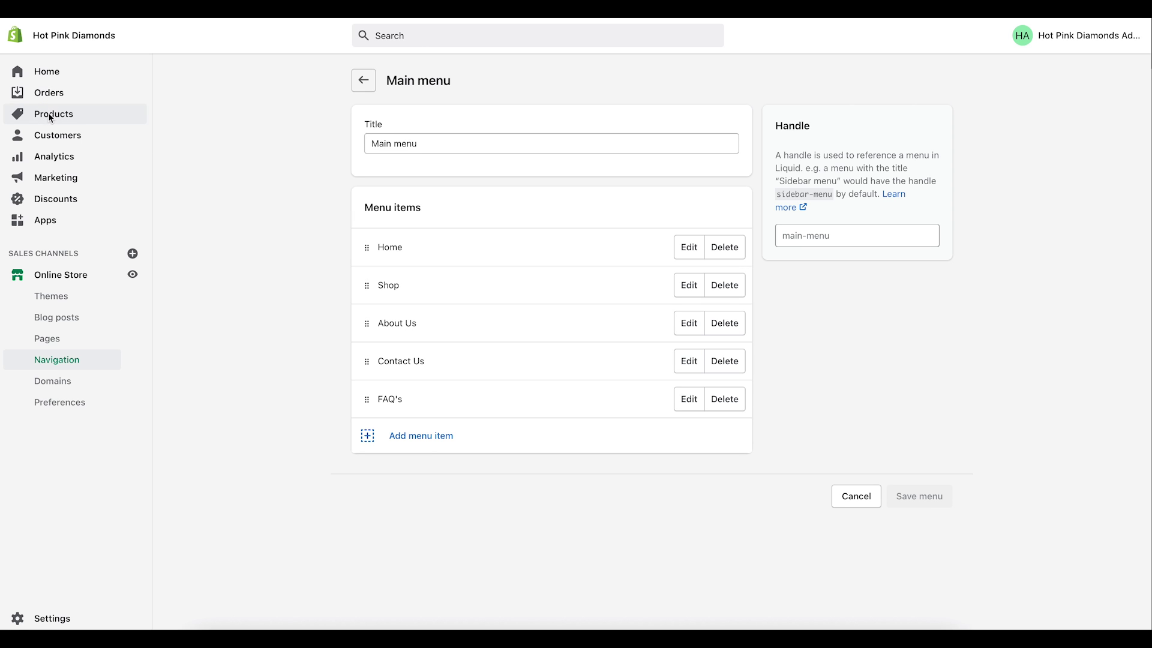
left_click(51, 117)
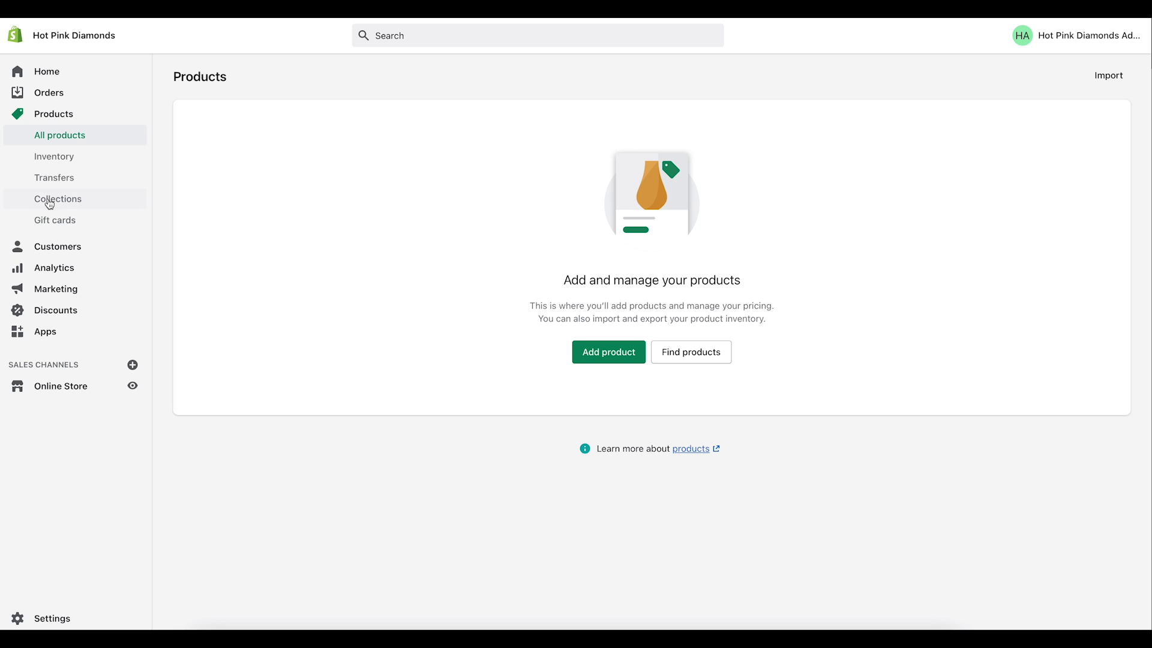
Step: Create a 'New Arrivals' collection with condition product tag equal to 'new' and save it
left_click(50, 201)
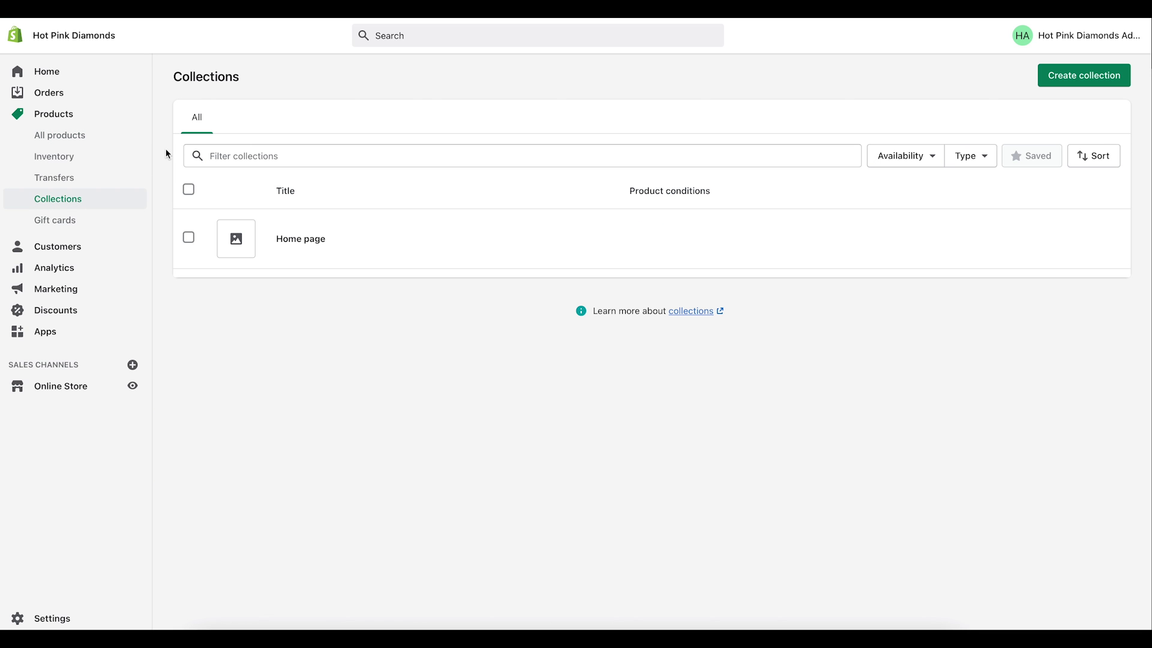
left_click(1083, 77)
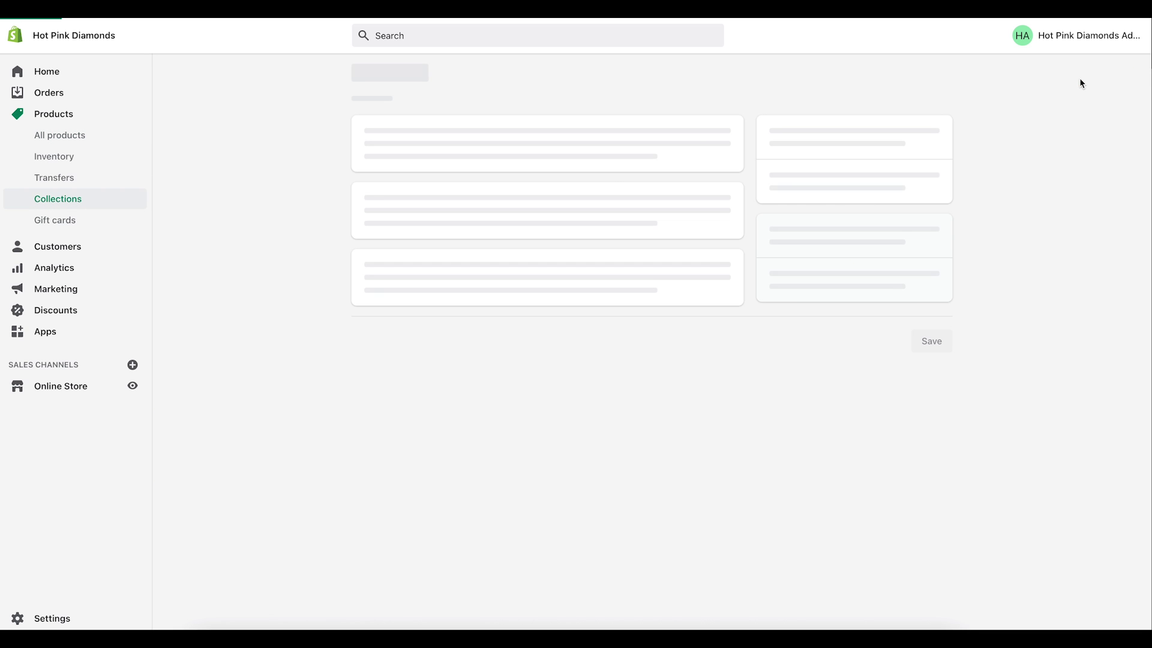
left_click(419, 136)
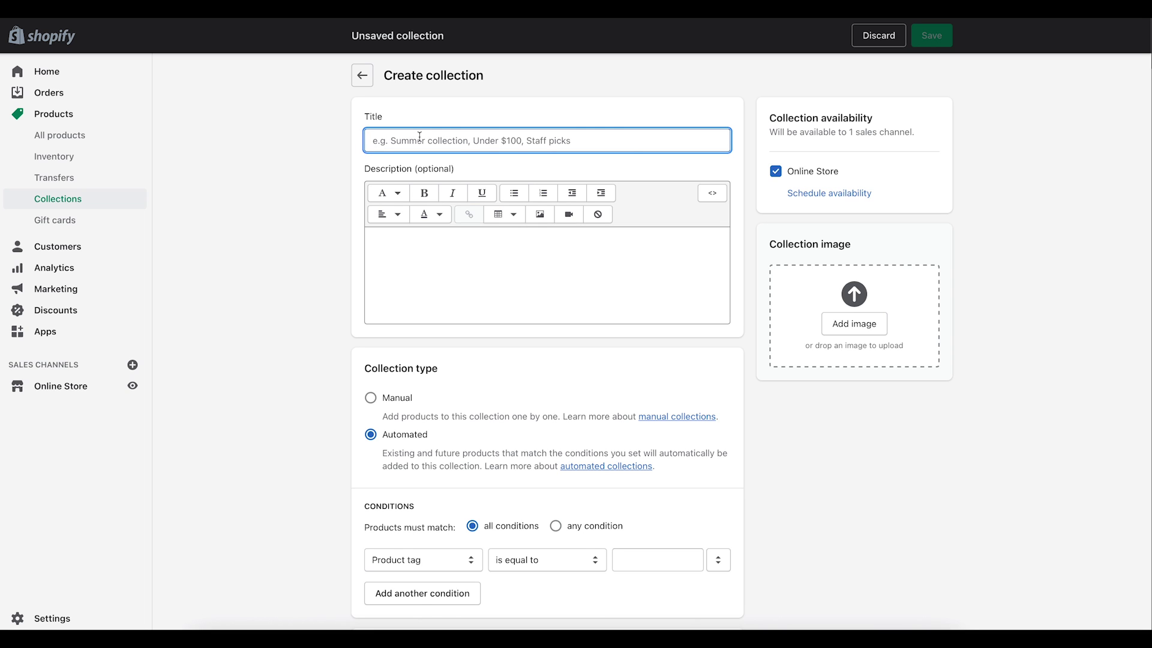
type("New Arrivals")
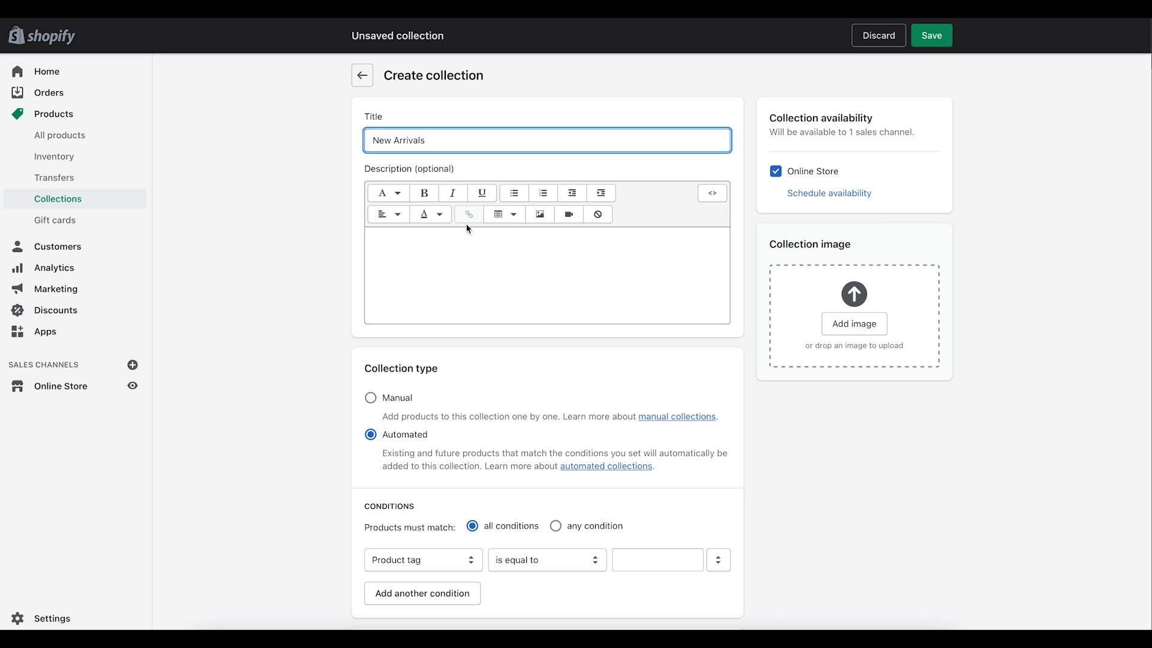
scroll(480, 308, "down", 3)
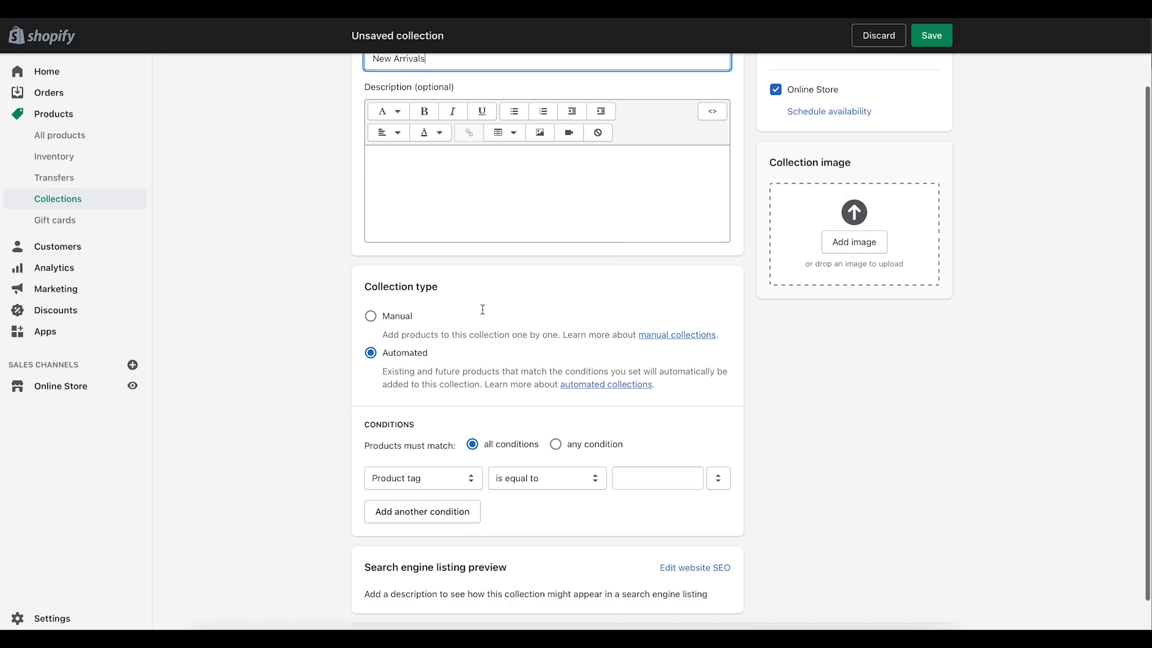
left_click(636, 434)
type("a")
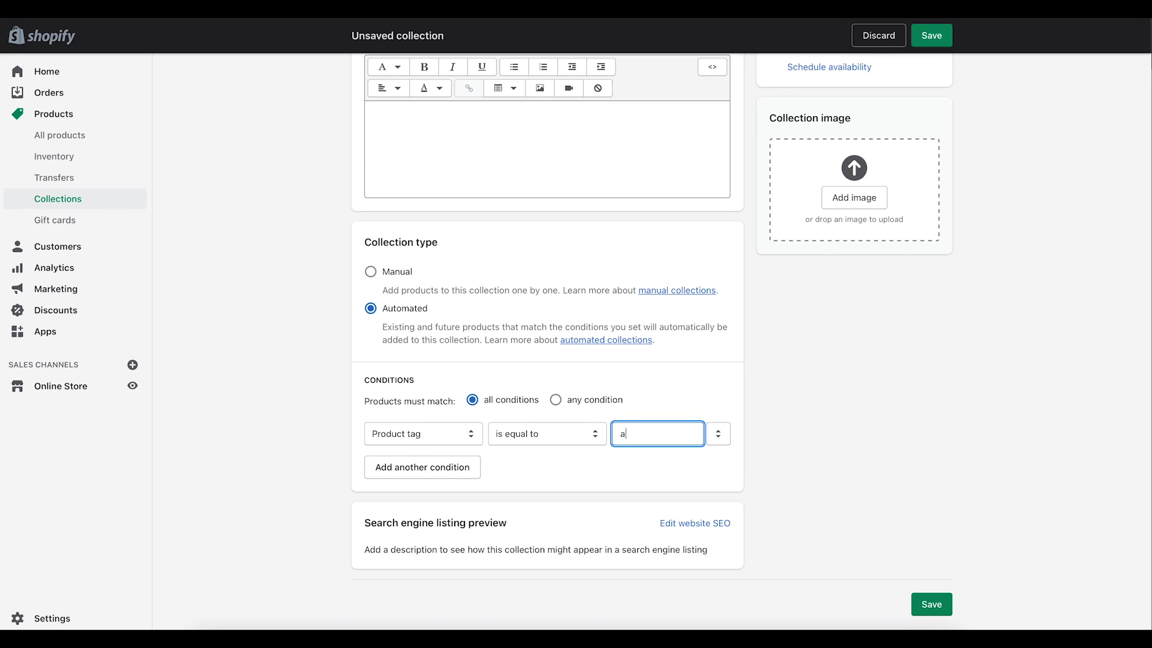
key("BackSpace")
type("new")
left_click(931, 604)
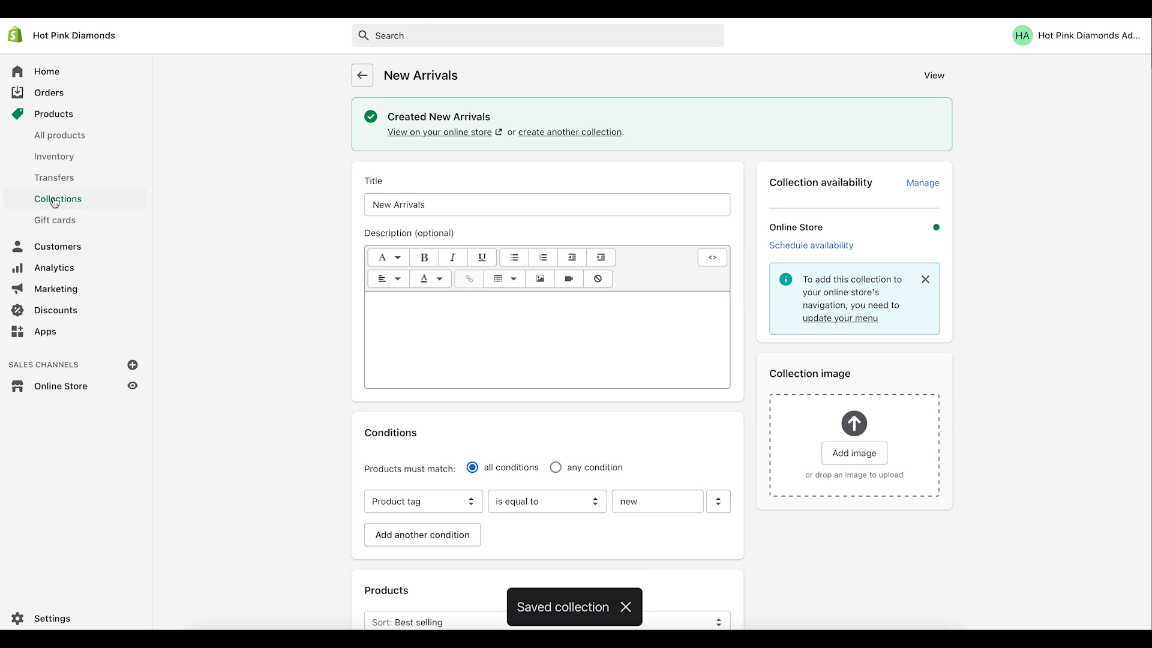
left_click(366, 76)
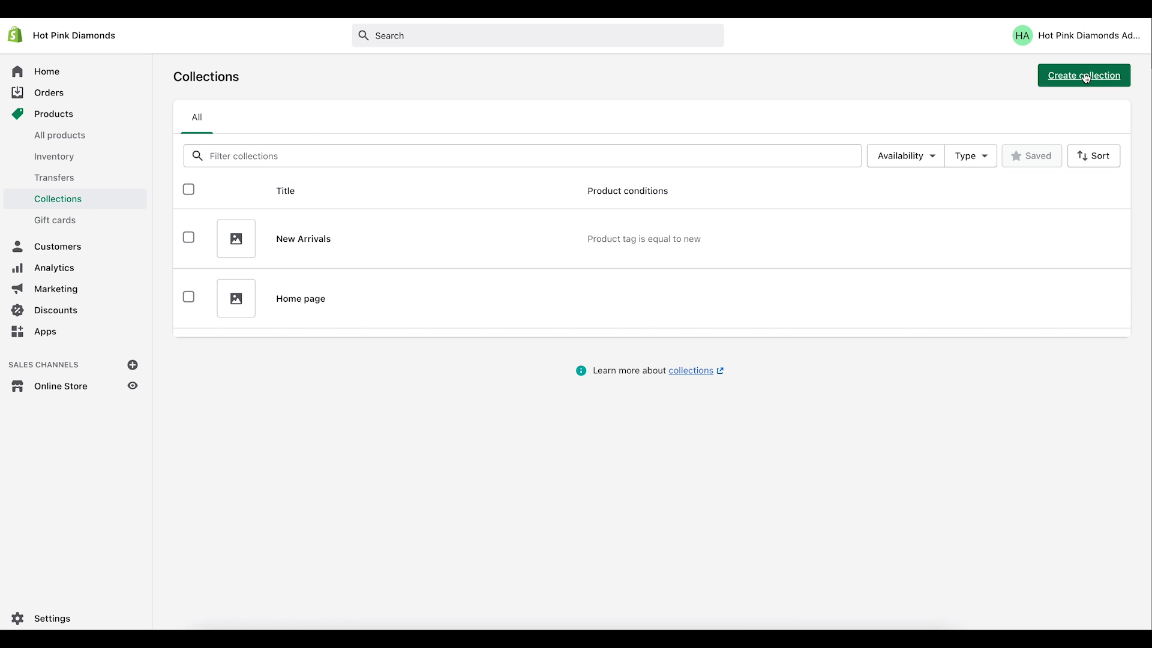
Step: Create a 'Sale' collection with condition product tag equal to 'sale' and save it
left_click(1085, 76)
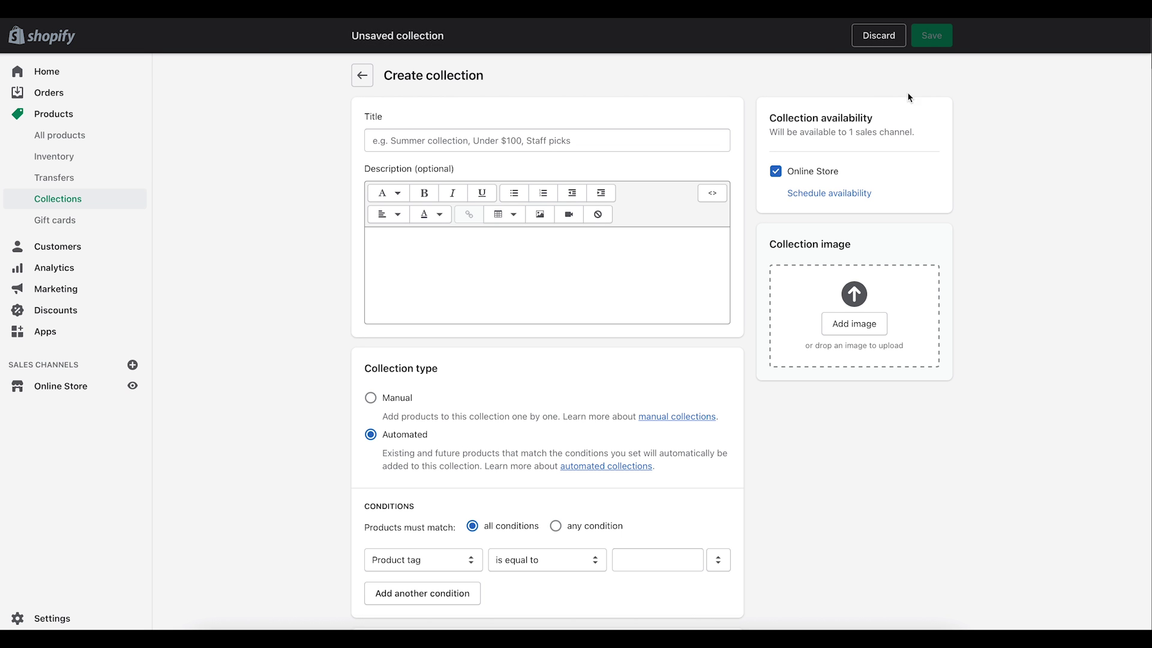
left_click(542, 132)
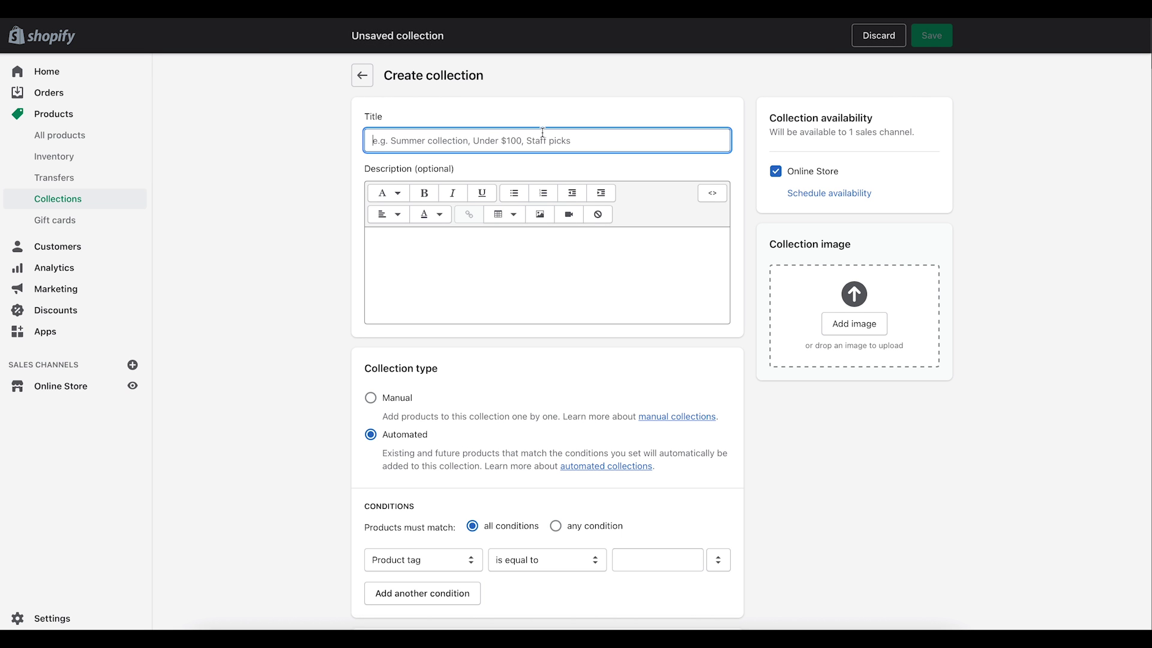
type("Sale")
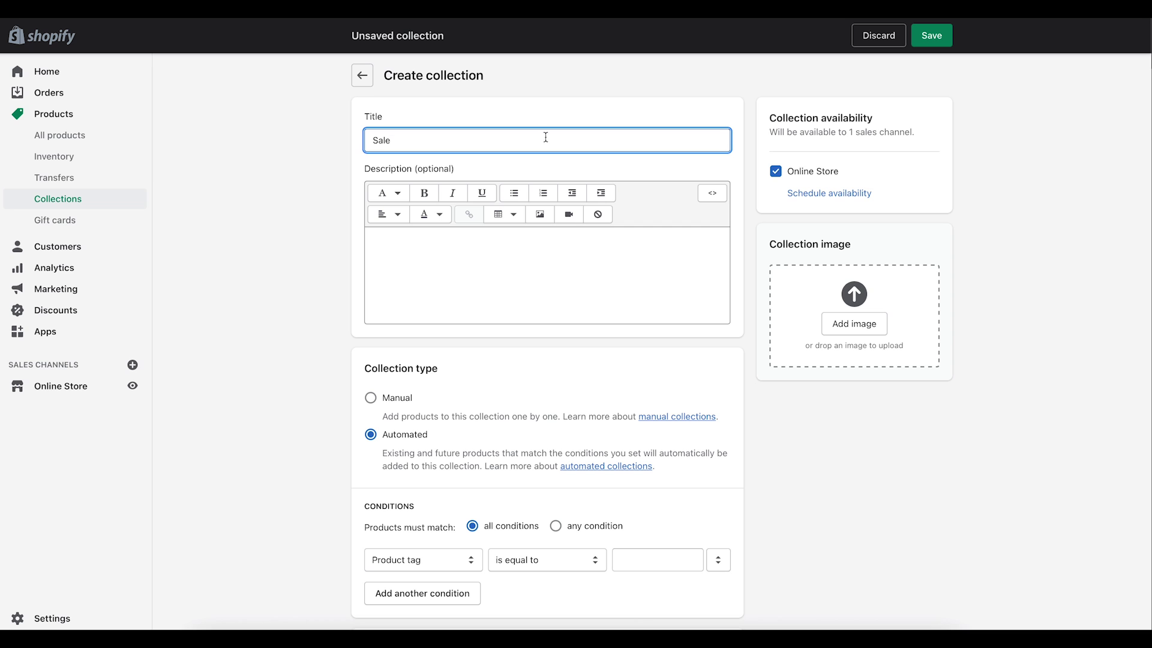
scroll(571, 296, "down", 3)
left_click(627, 433)
type("s")
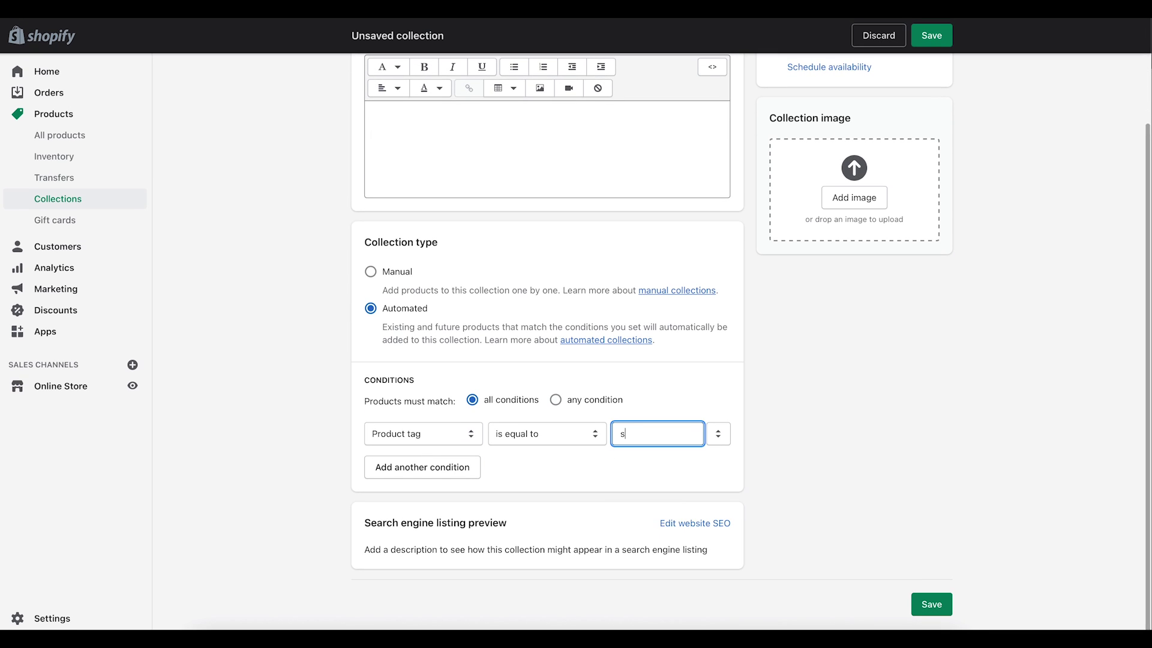
type("ale")
left_click(923, 608)
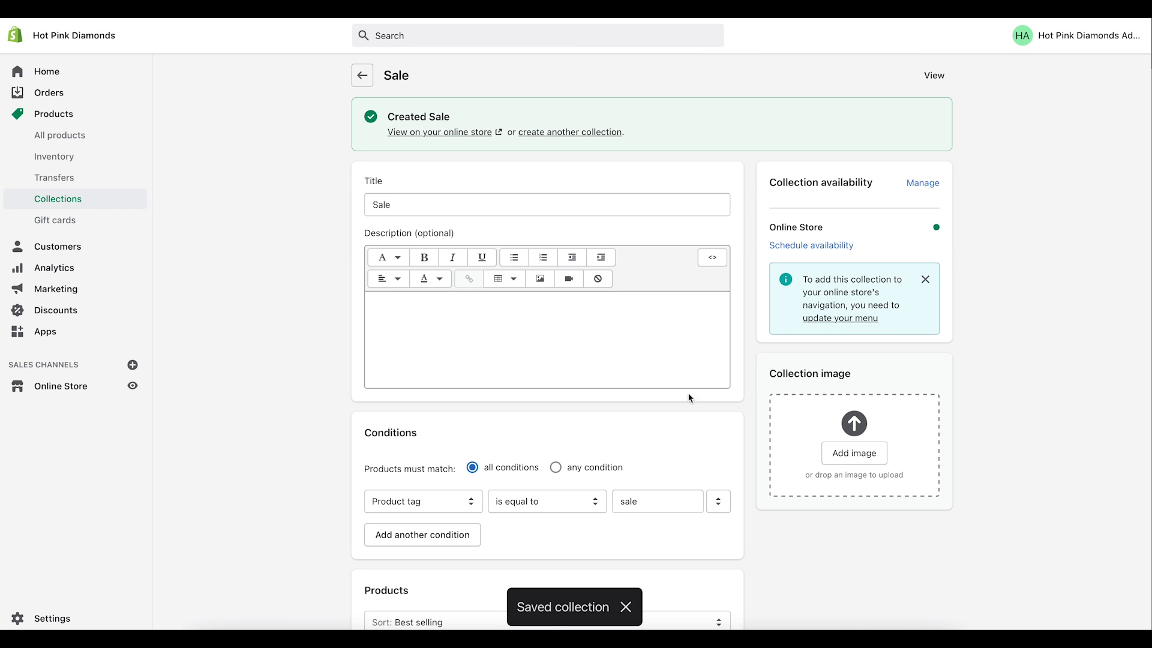
left_click(366, 74)
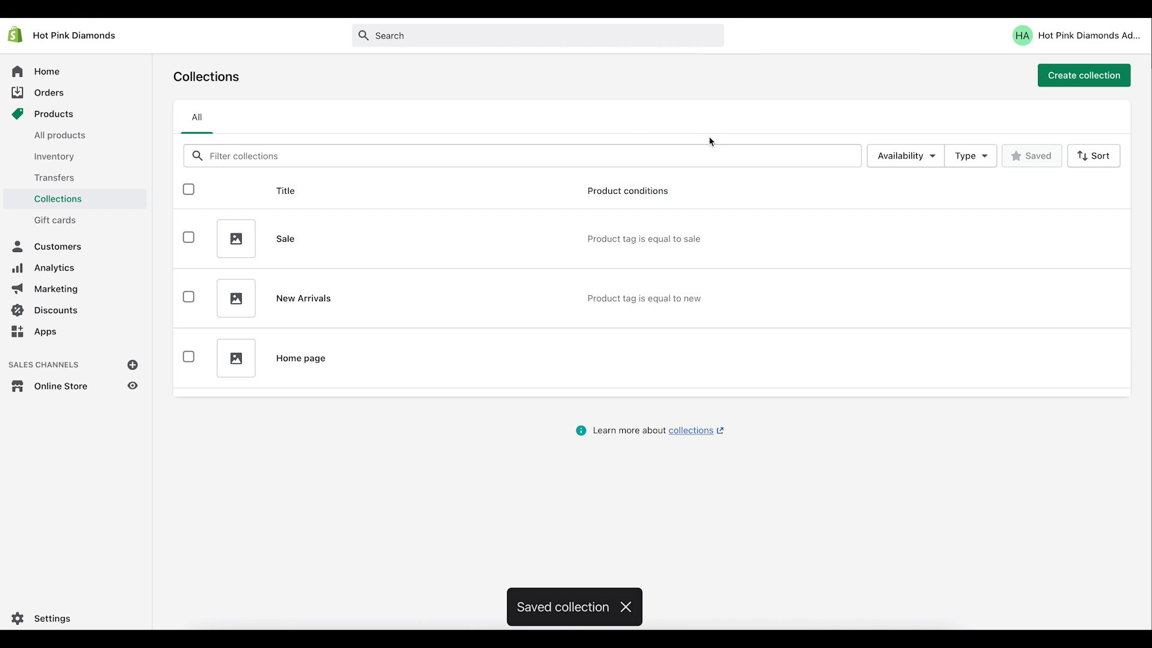
Step: Save a 'Best Sellers' collection for products tagged 'best', then go to Online Store
left_click(1106, 84)
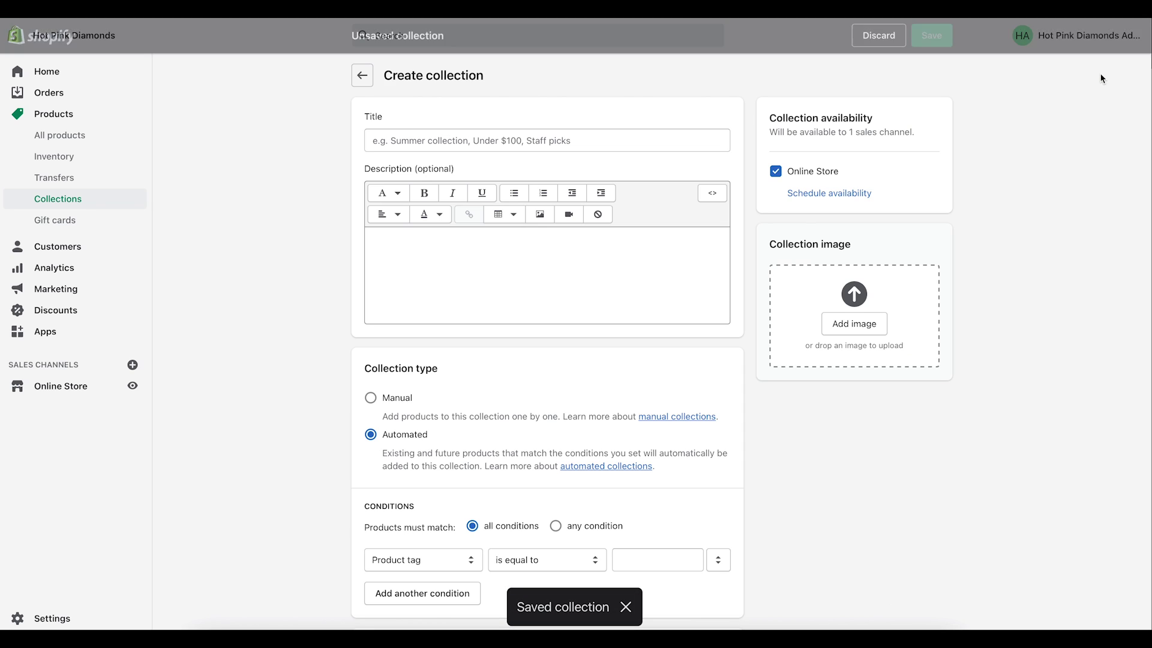
left_click(516, 139)
type("Best")
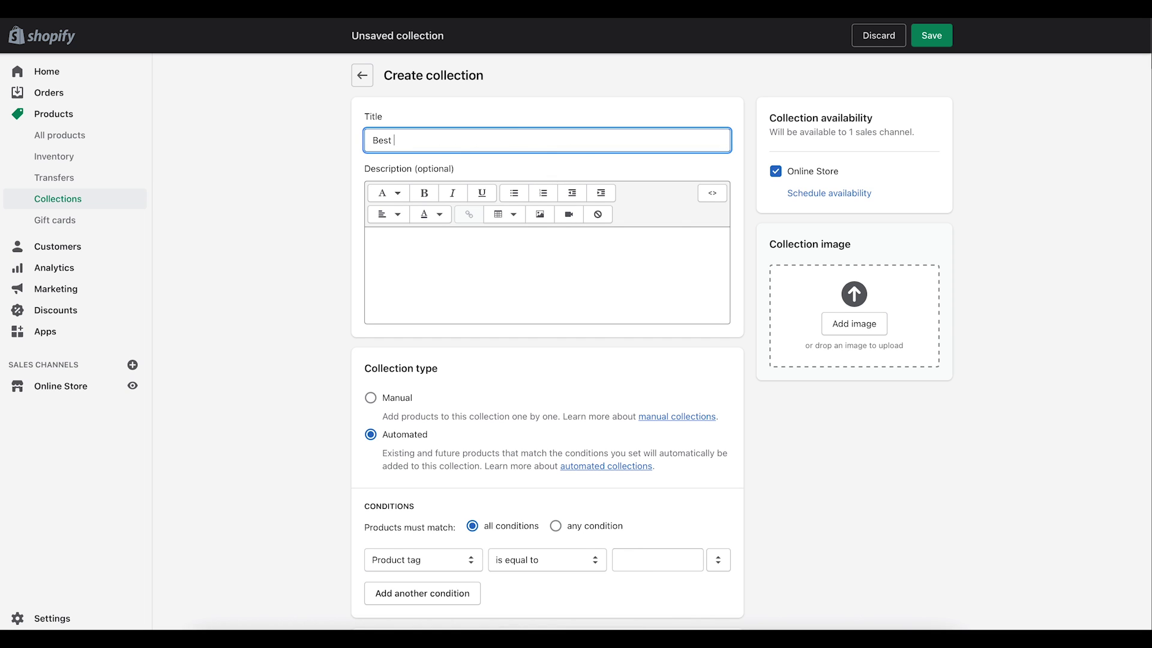
type(" Sellers")
left_click(627, 560)
type("best")
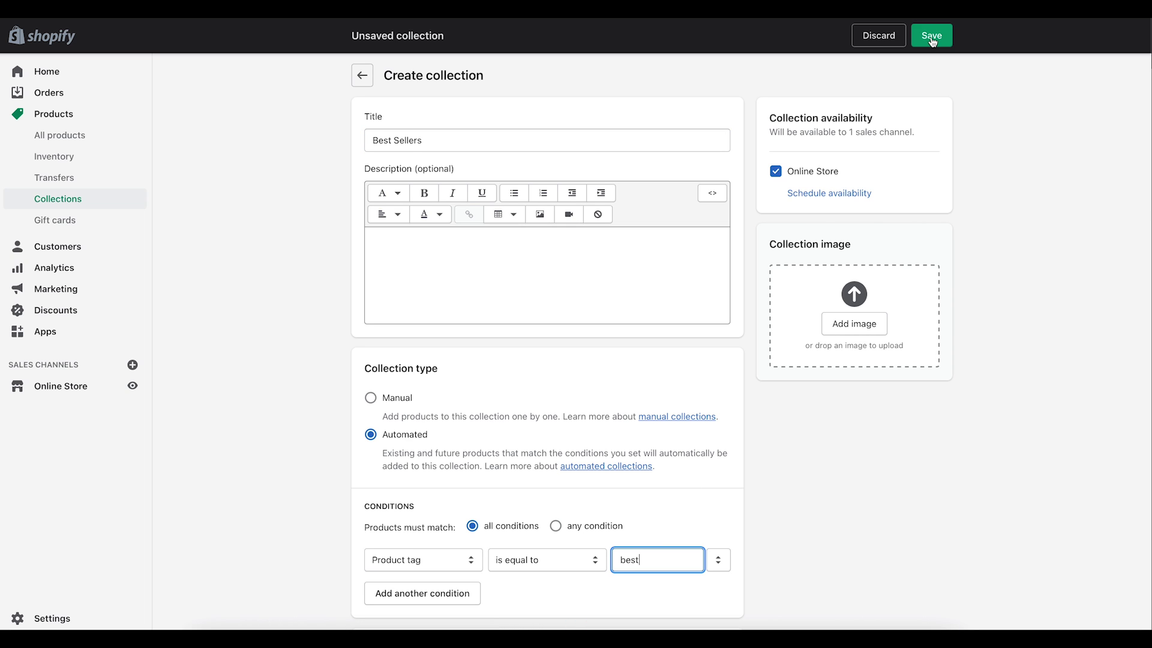
left_click(932, 35)
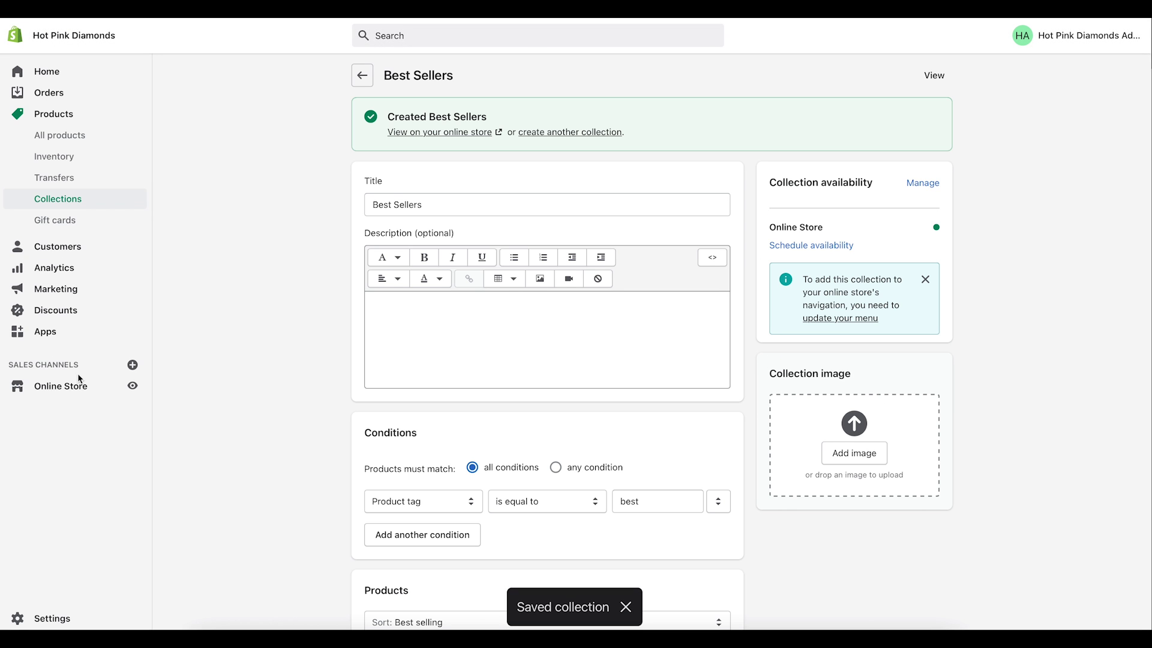
left_click(67, 389)
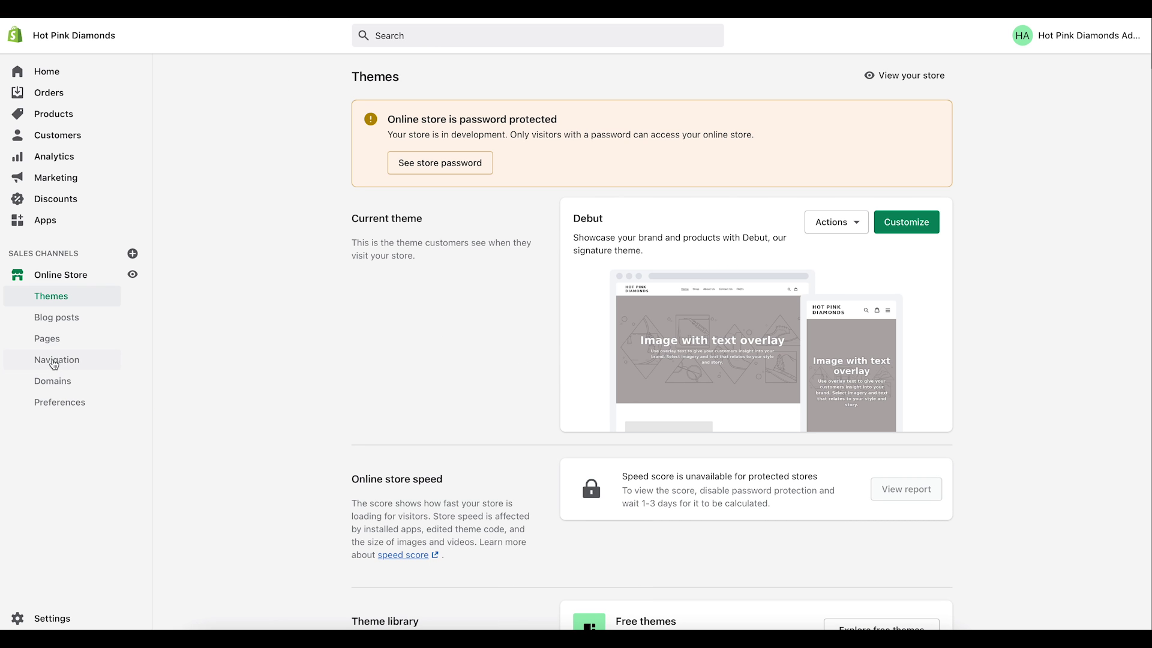
Step: Add a New Arrivals collection link to the Main menu
left_click(52, 360)
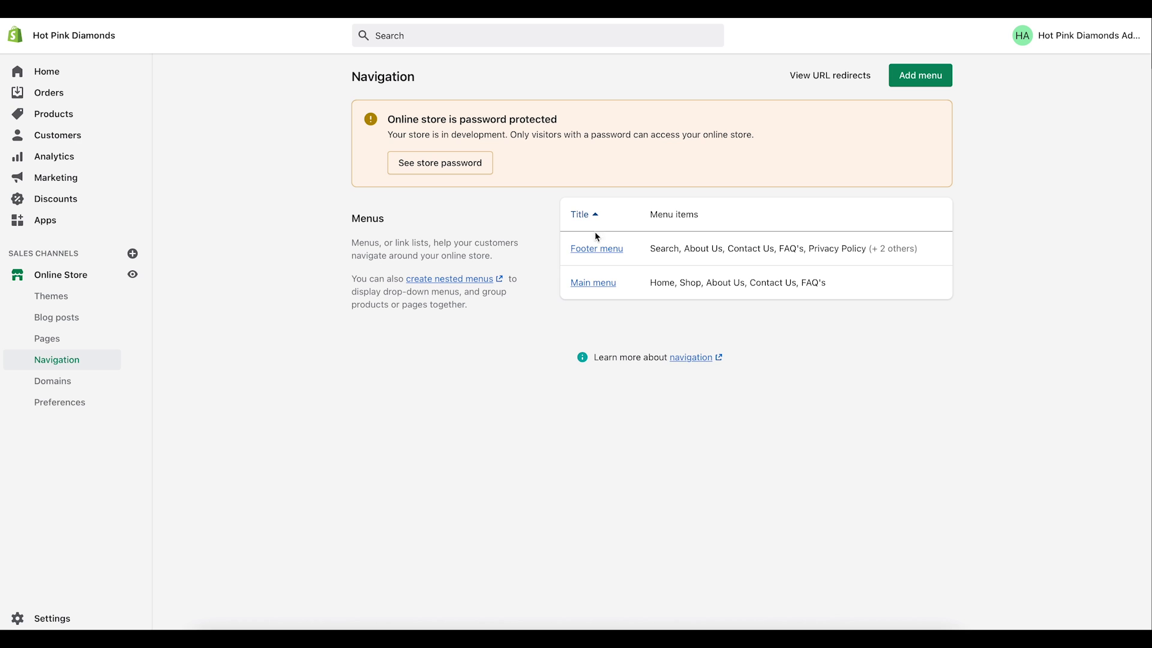
left_click(593, 286)
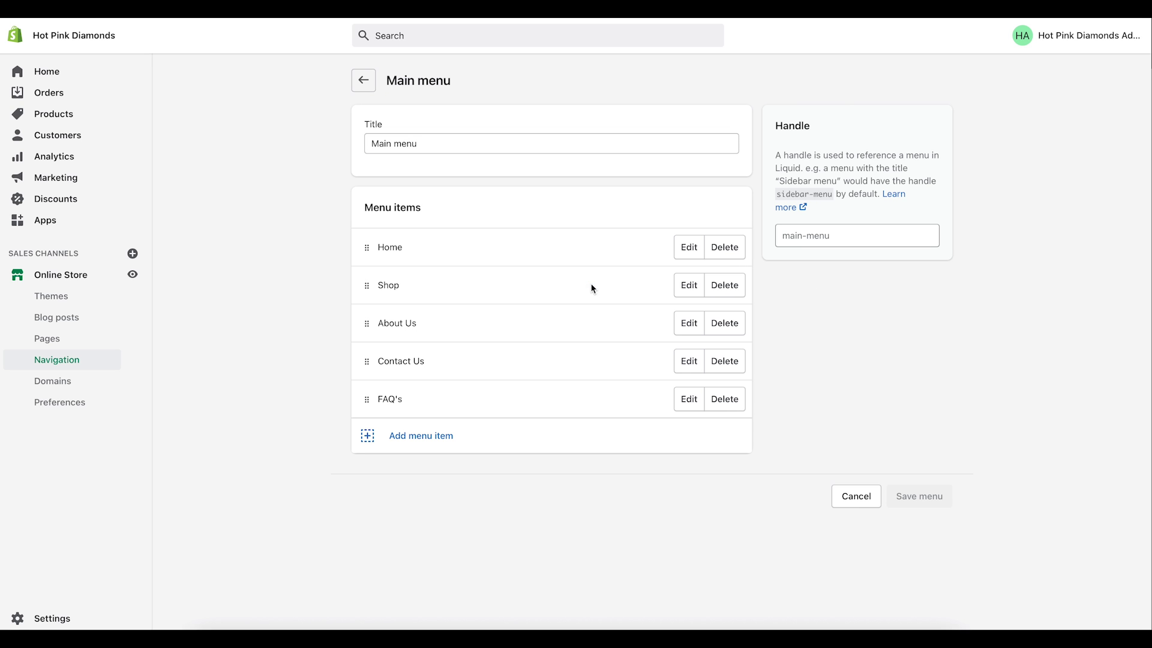
left_click(409, 442)
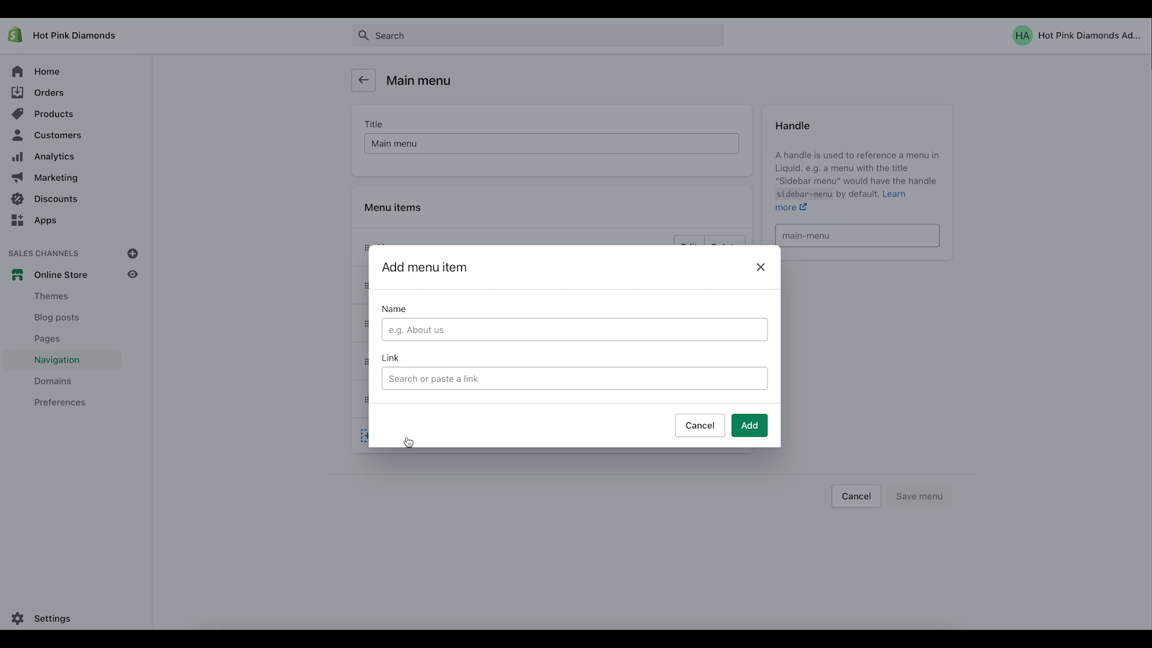
left_click(413, 377)
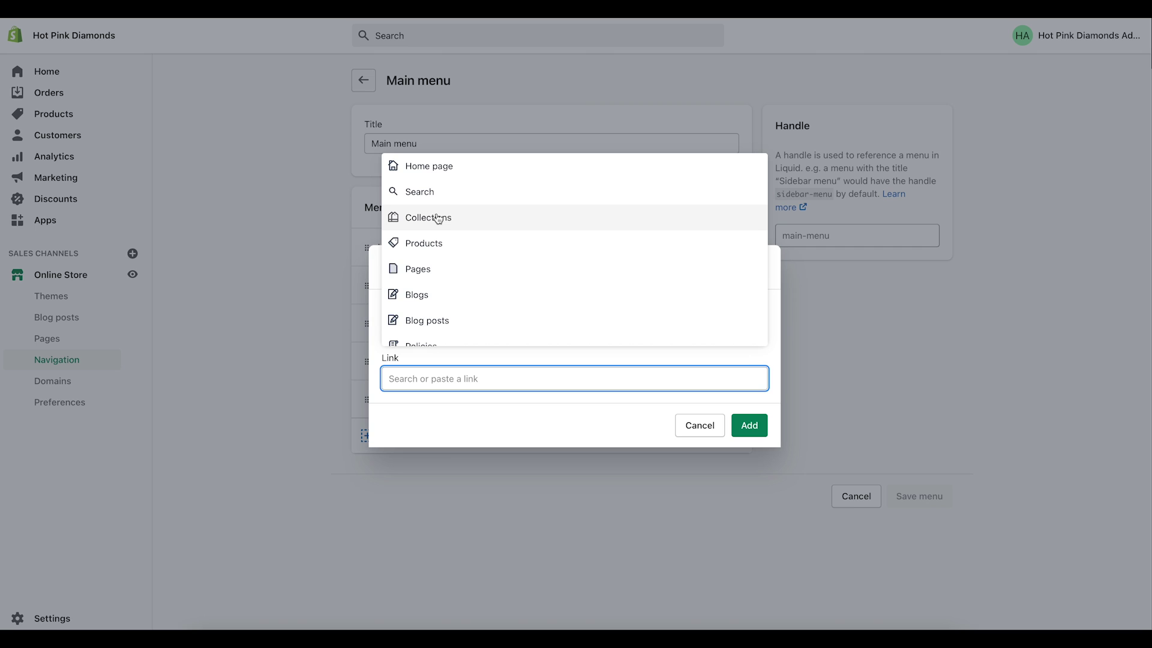
left_click(438, 219)
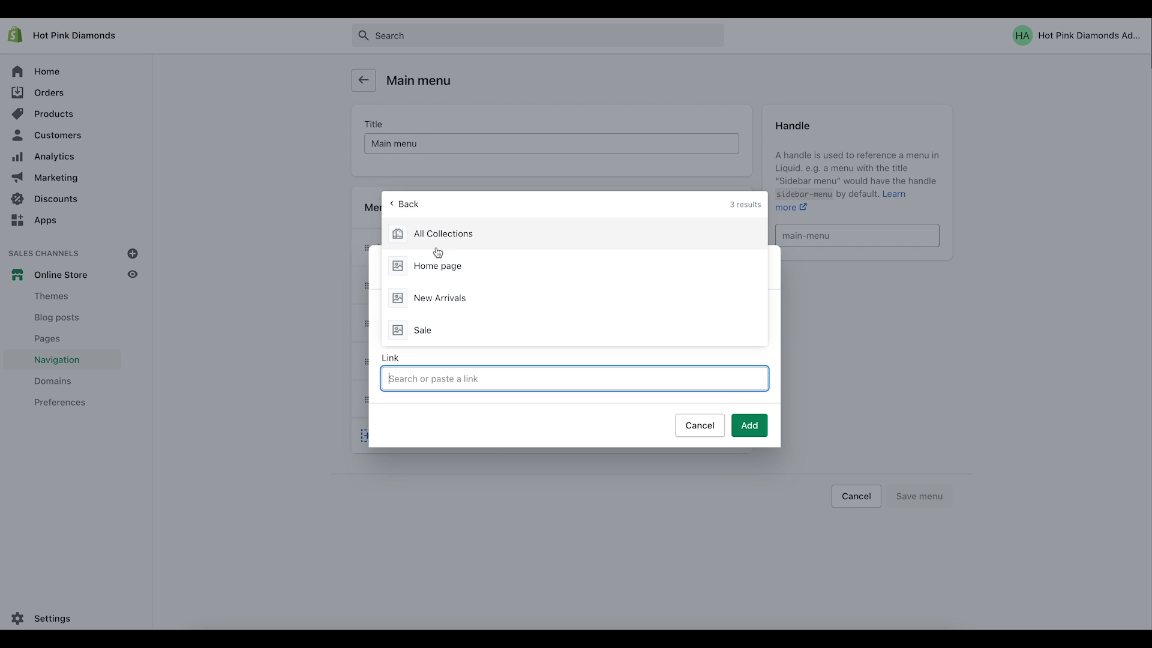
left_click(428, 300)
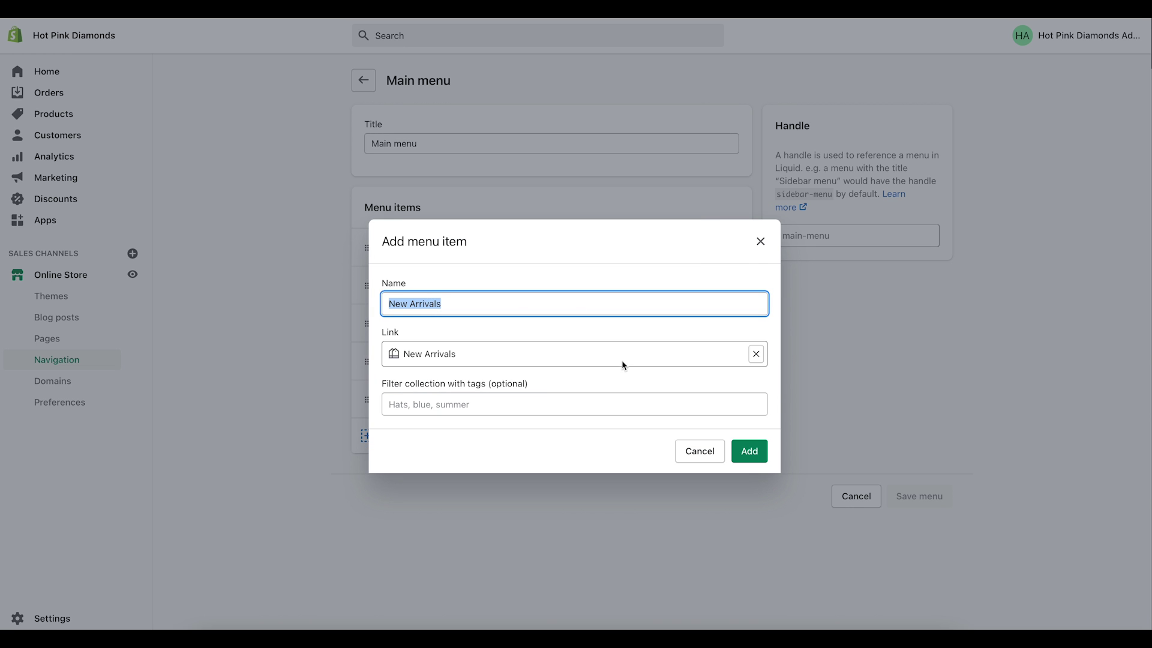
left_click(746, 451)
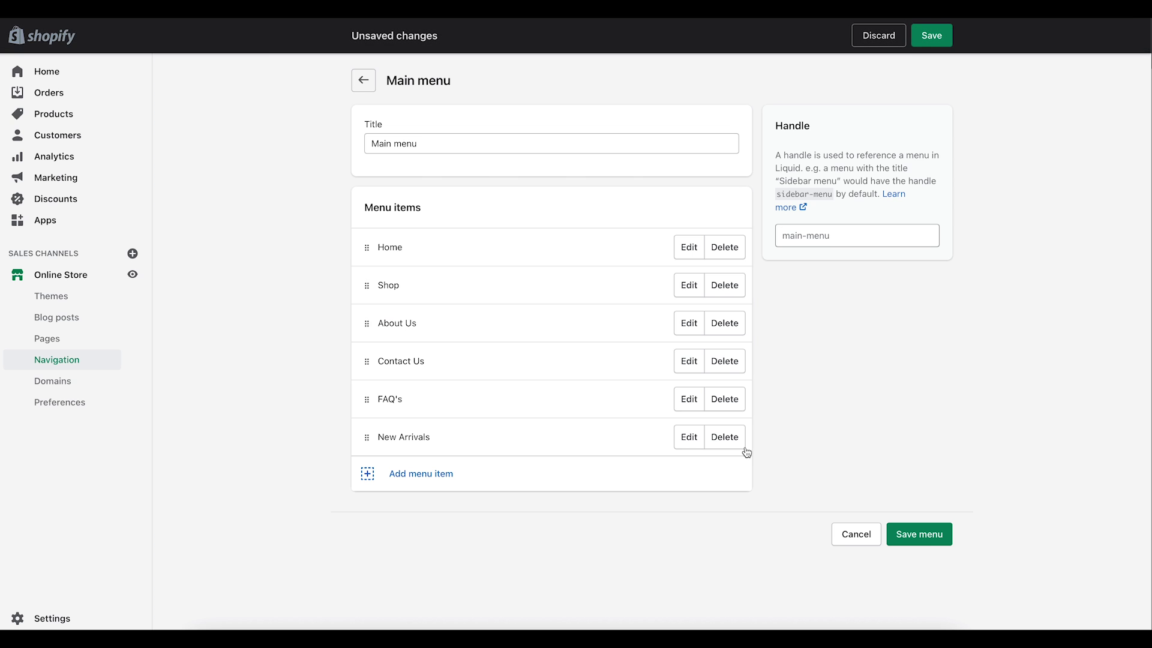
Step: Add a Best Sellers collection link to the Main menu
left_click(413, 478)
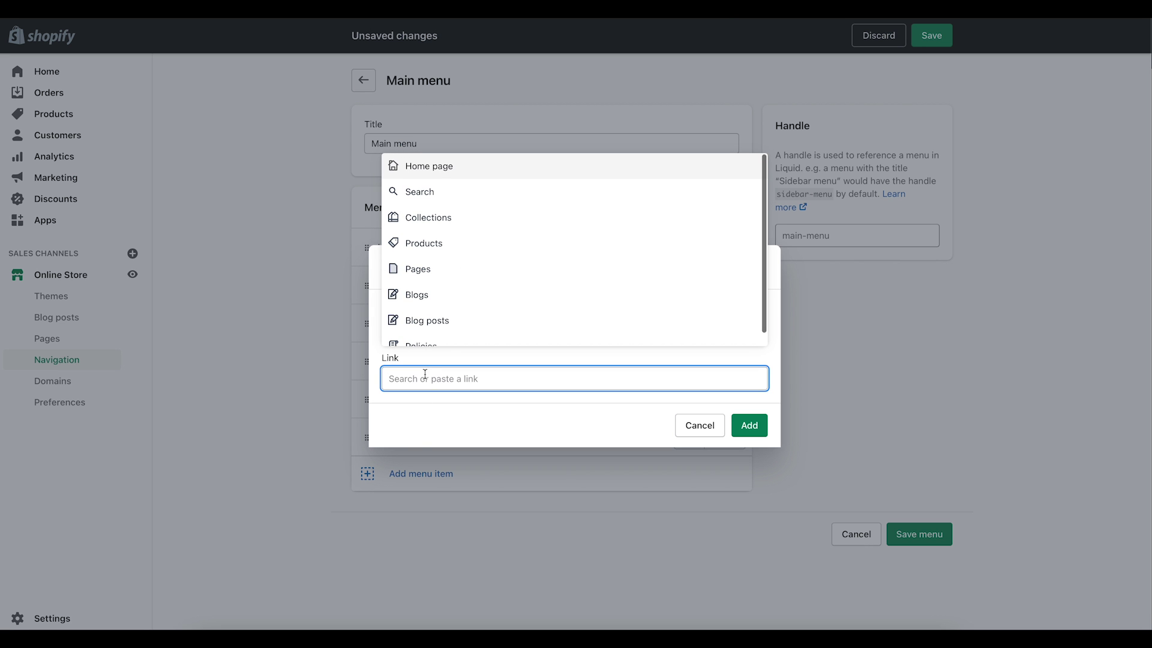
left_click(441, 226)
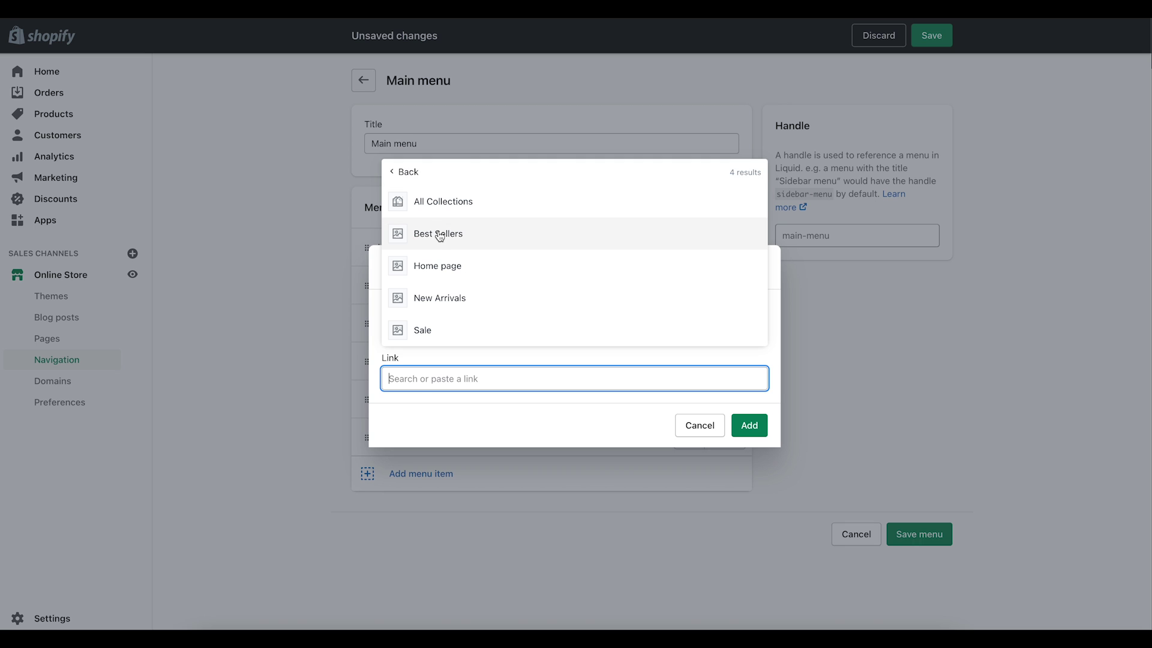
left_click(436, 238)
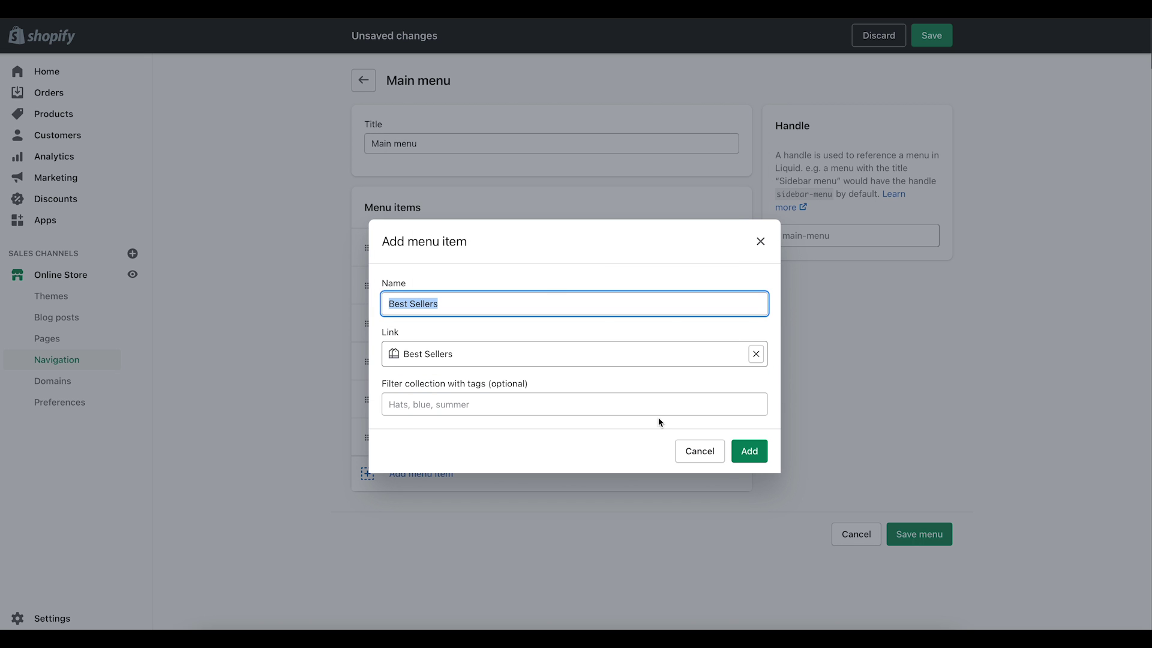
left_click(744, 457)
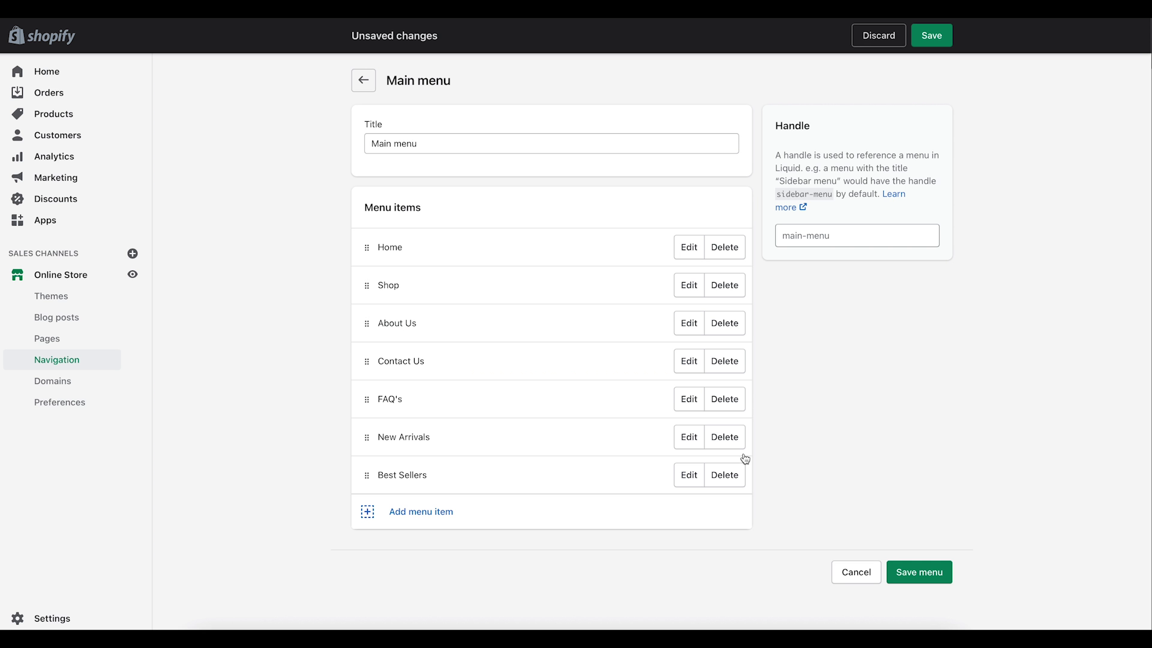
Step: Add a Sale collection link and save the Main menu
left_click(417, 513)
left_click(421, 330)
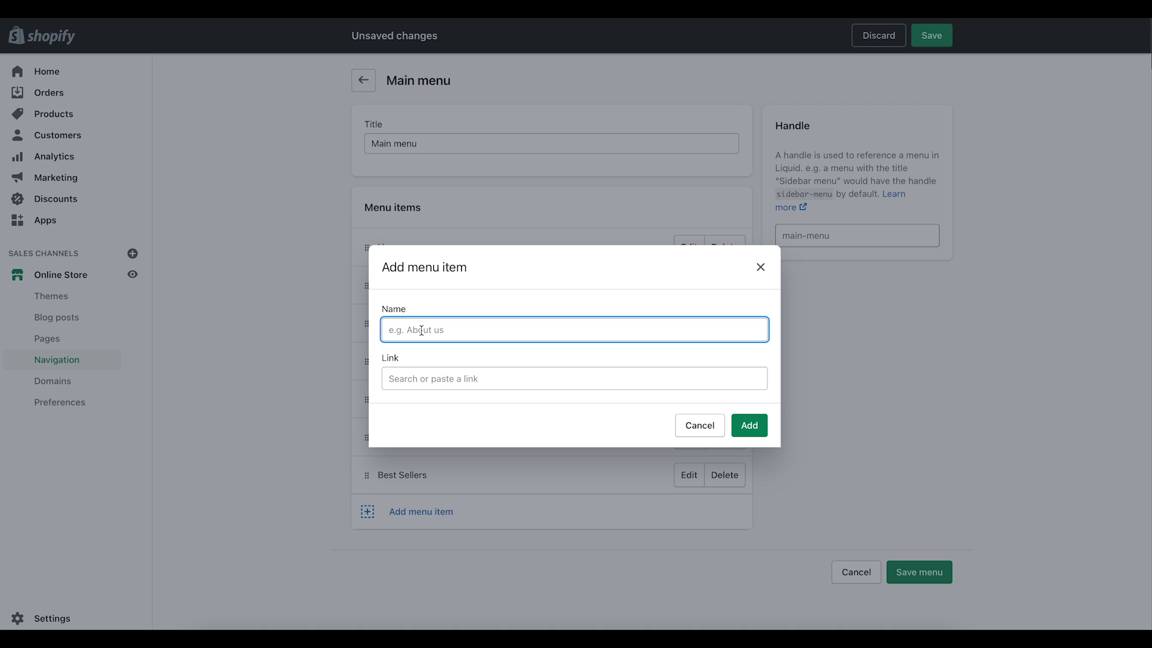
left_click(416, 373)
left_click(432, 226)
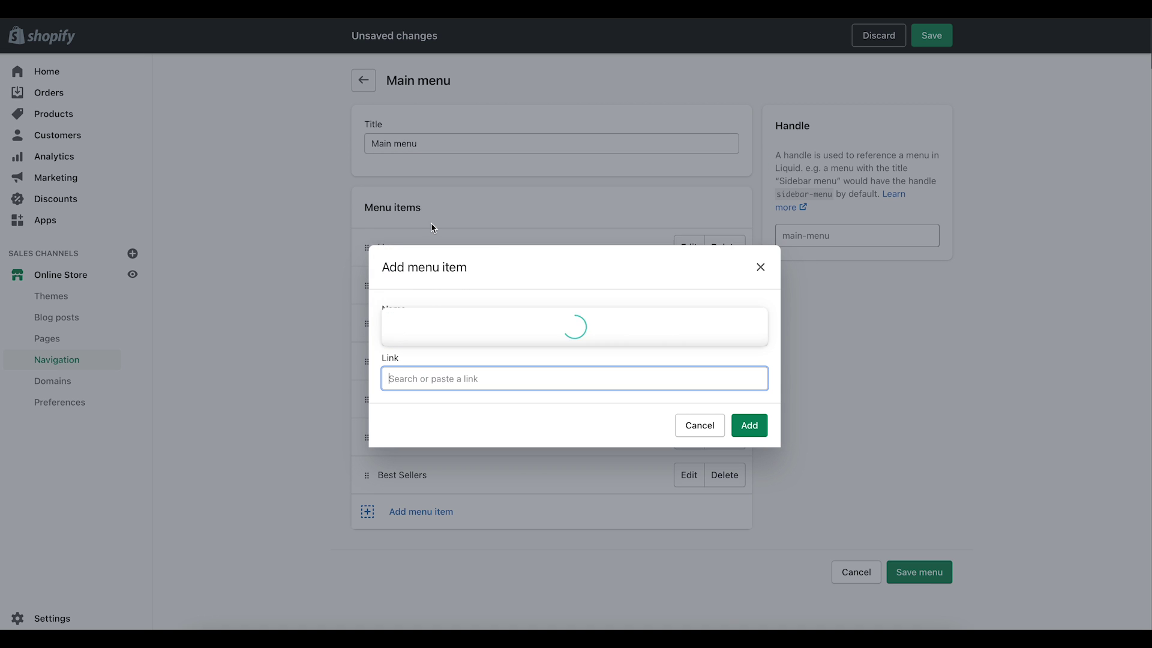
left_click(424, 329)
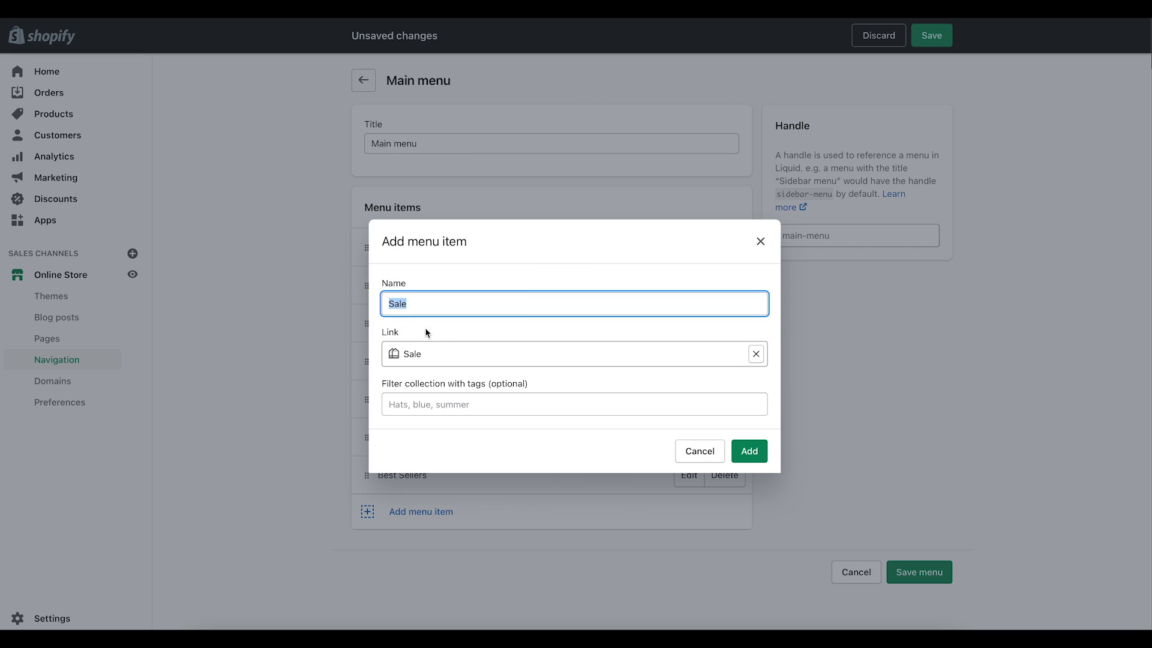
left_click(750, 452)
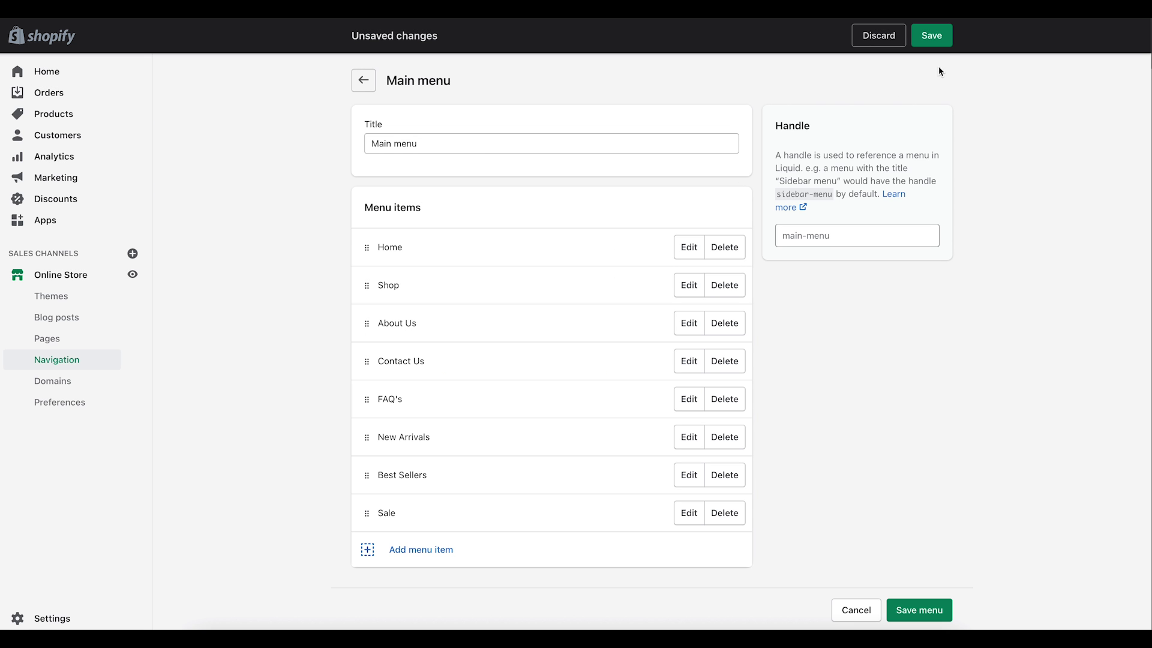
left_click(929, 36)
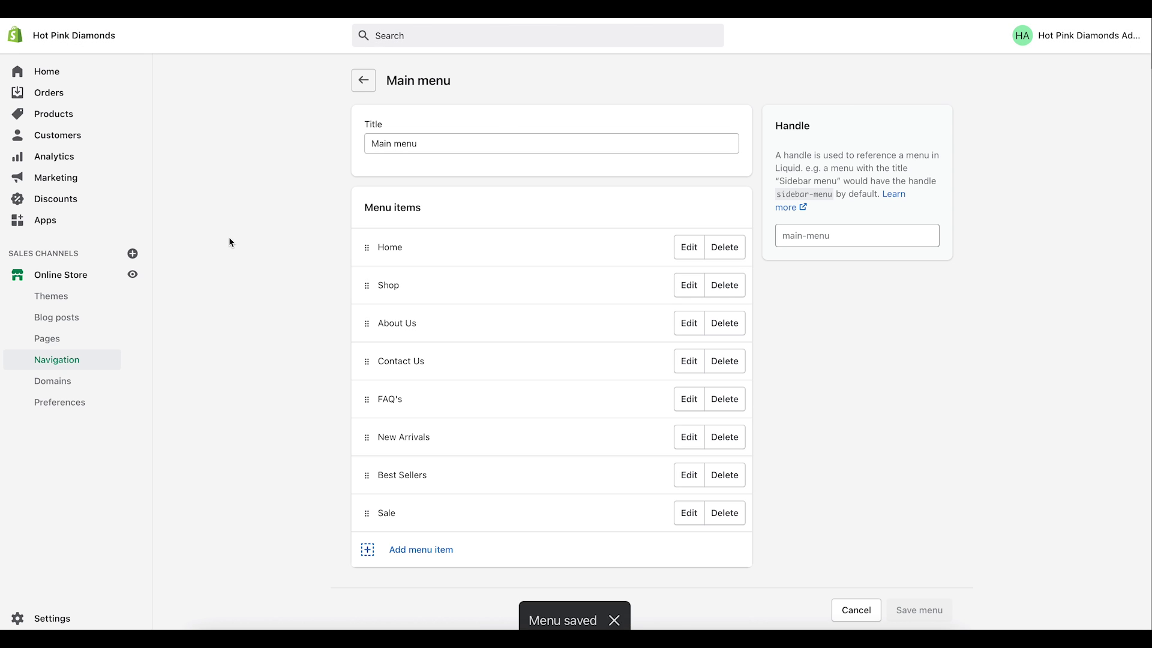
Step: Nest New Arrivals, Best Sellers and Sale under Shop in the Main menu
left_click(134, 274)
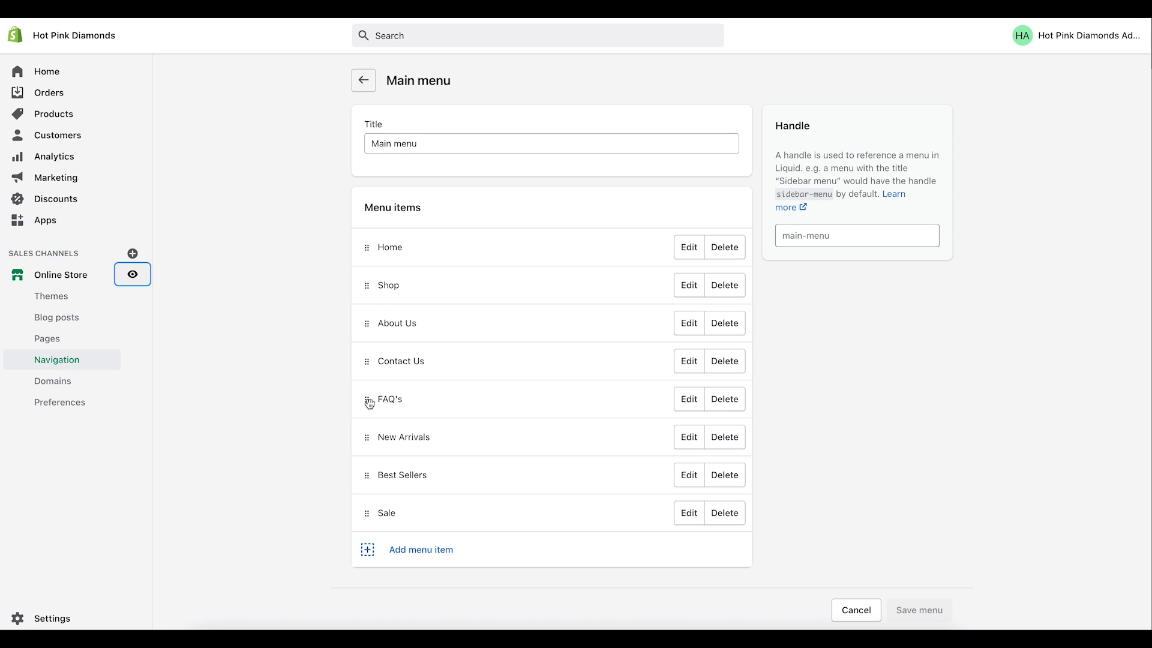
left_click_drag(367, 439, 407, 297)
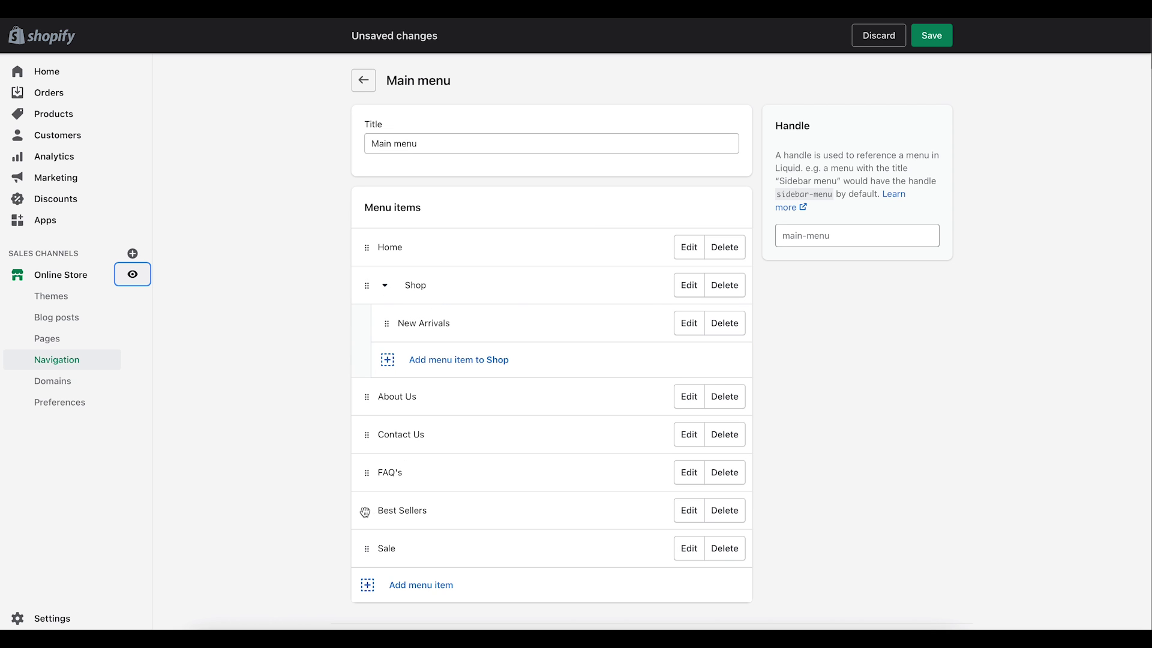
left_click_drag(368, 509, 388, 344)
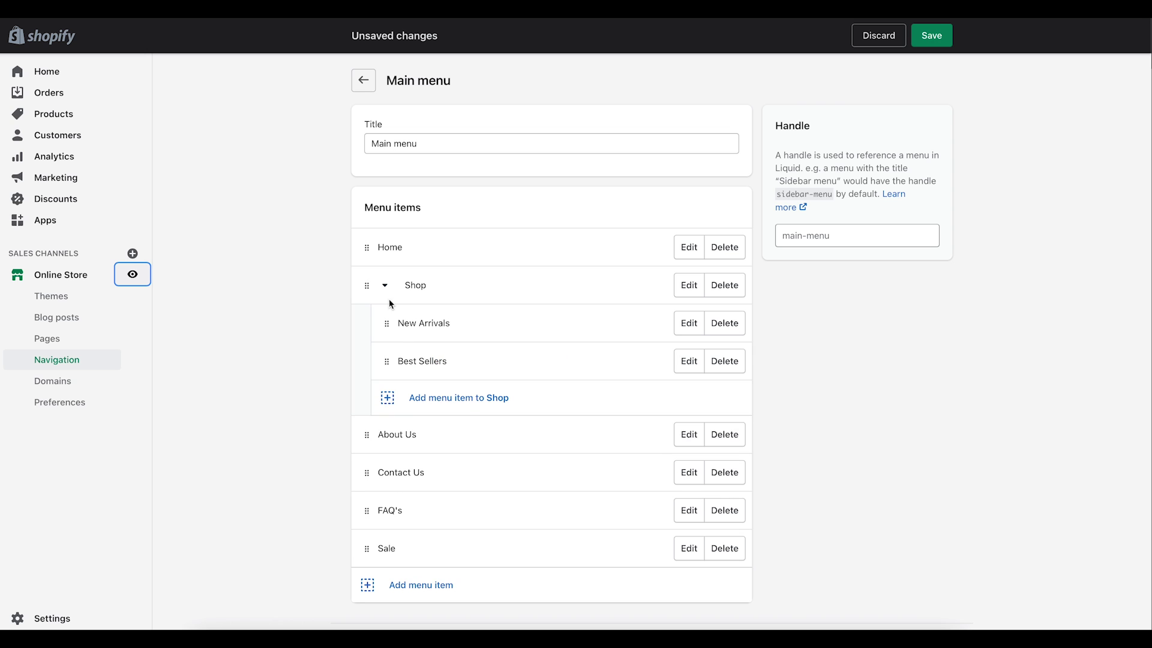
scroll(373, 440, "down", 1)
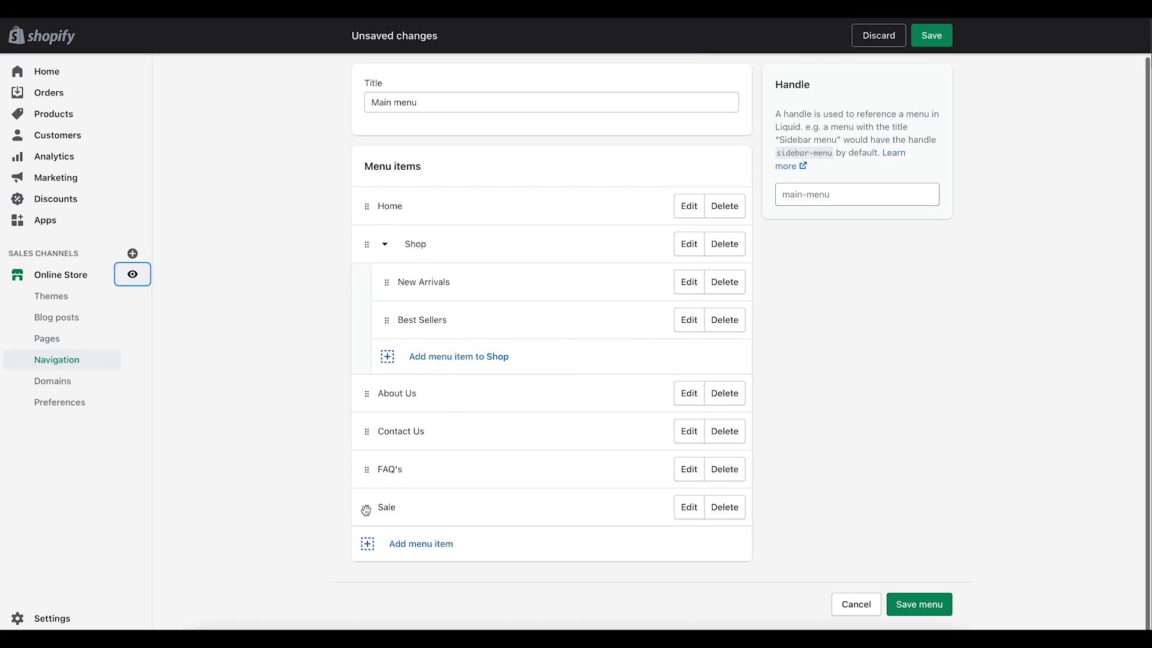
left_click_drag(367, 505, 370, 363)
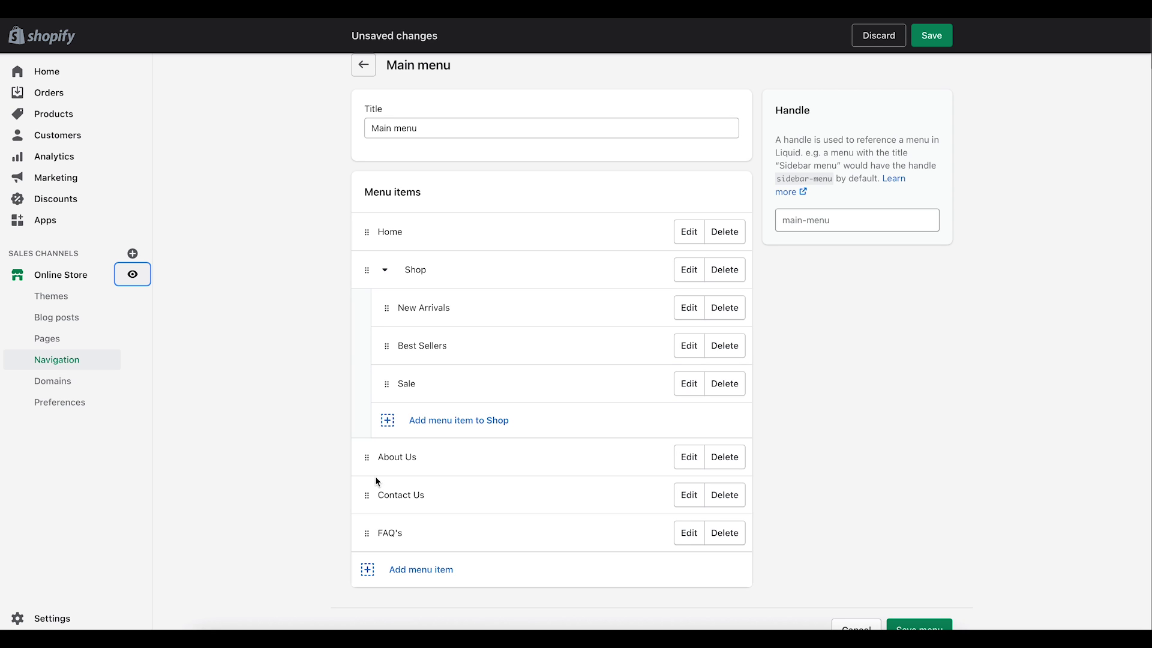
Step: Move FAQ's right below the Shop group, keep Contact Us last, and save
left_click_drag(366, 535, 364, 442)
scroll(390, 444, "down", 2)
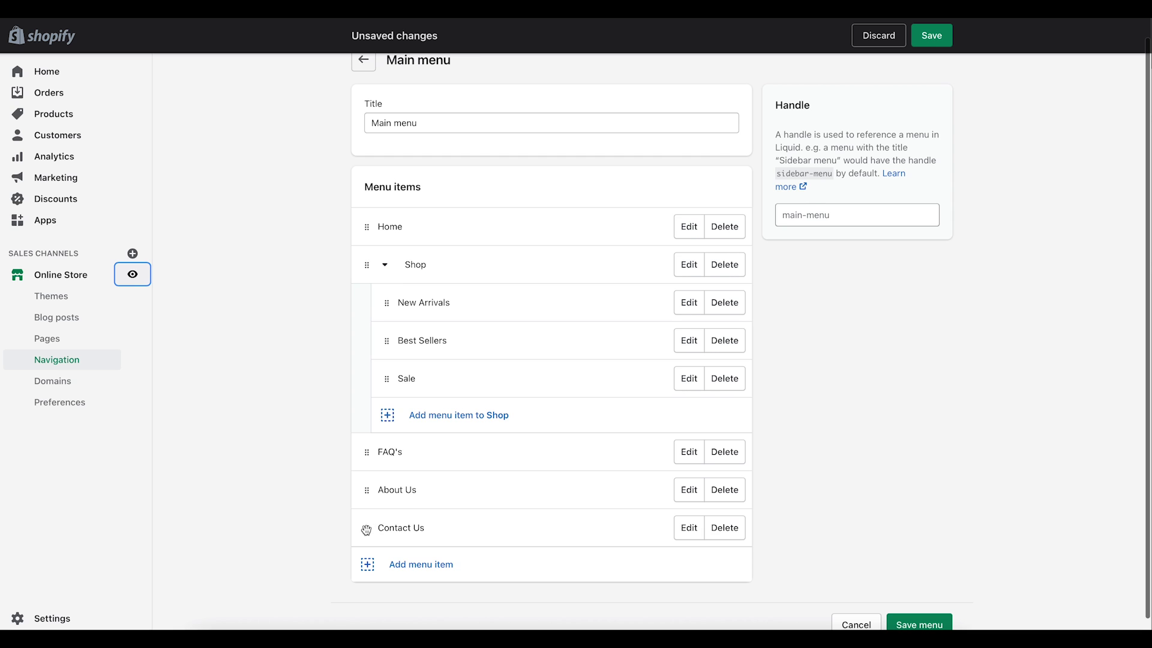
left_click_drag(367, 529, 363, 517)
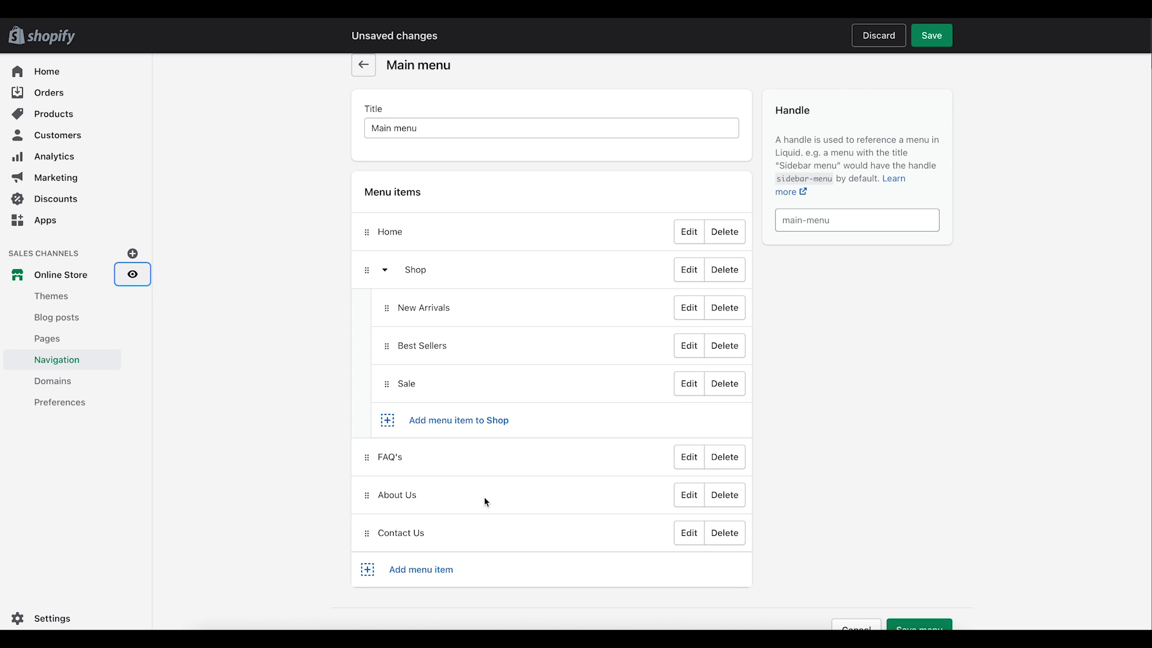
scroll(486, 501, "down", 1)
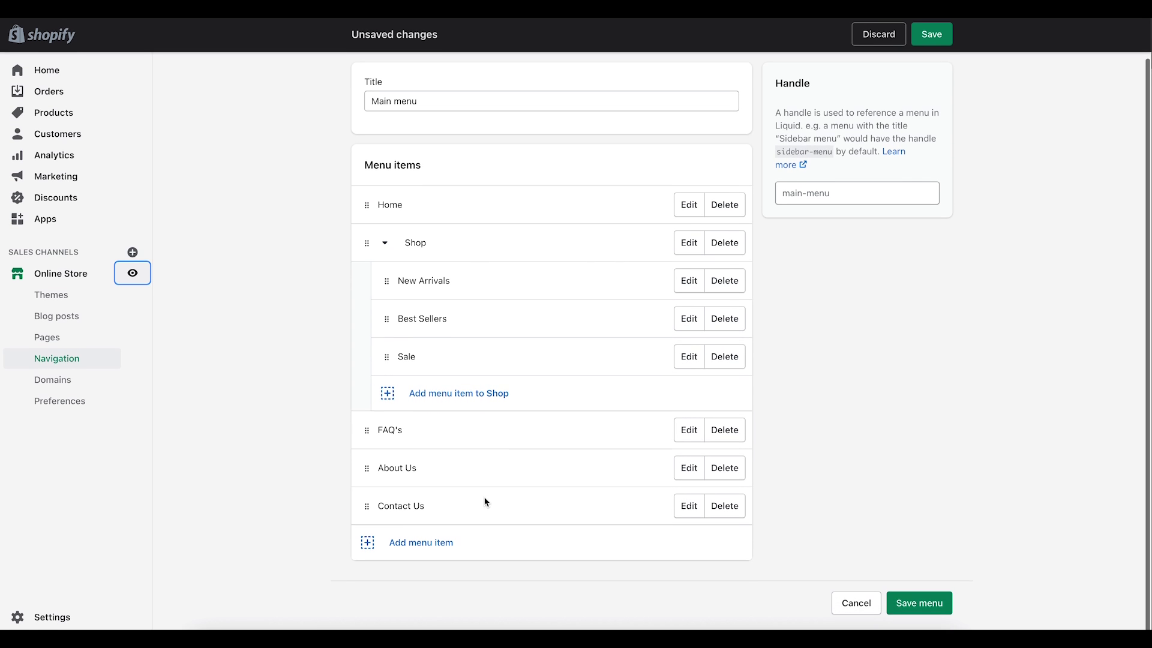
left_click(936, 605)
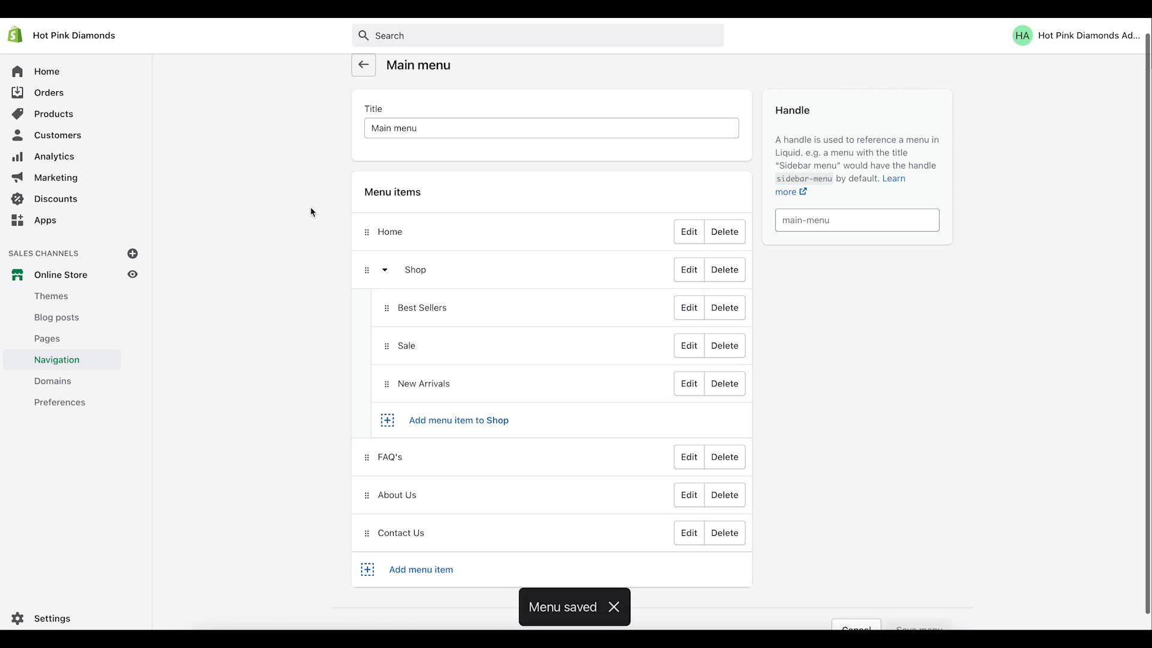
Step: Open the live storefront and expand Shop to show Best Sellers, Sale and New Arrivals
left_click(142, 276)
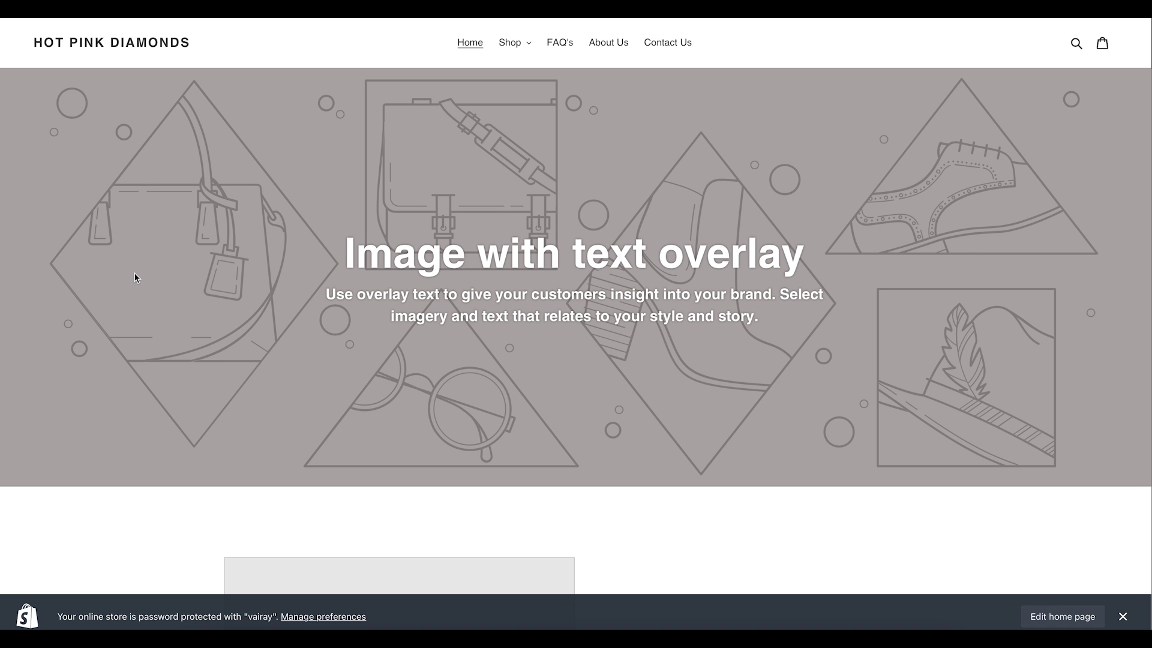
left_click(529, 47)
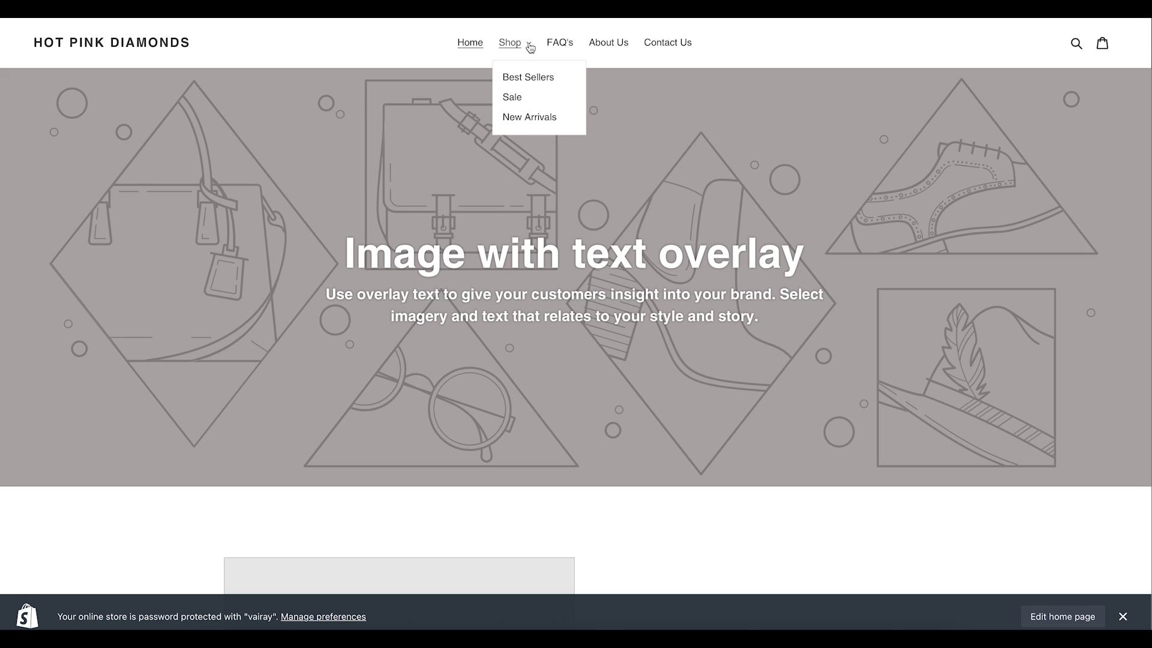